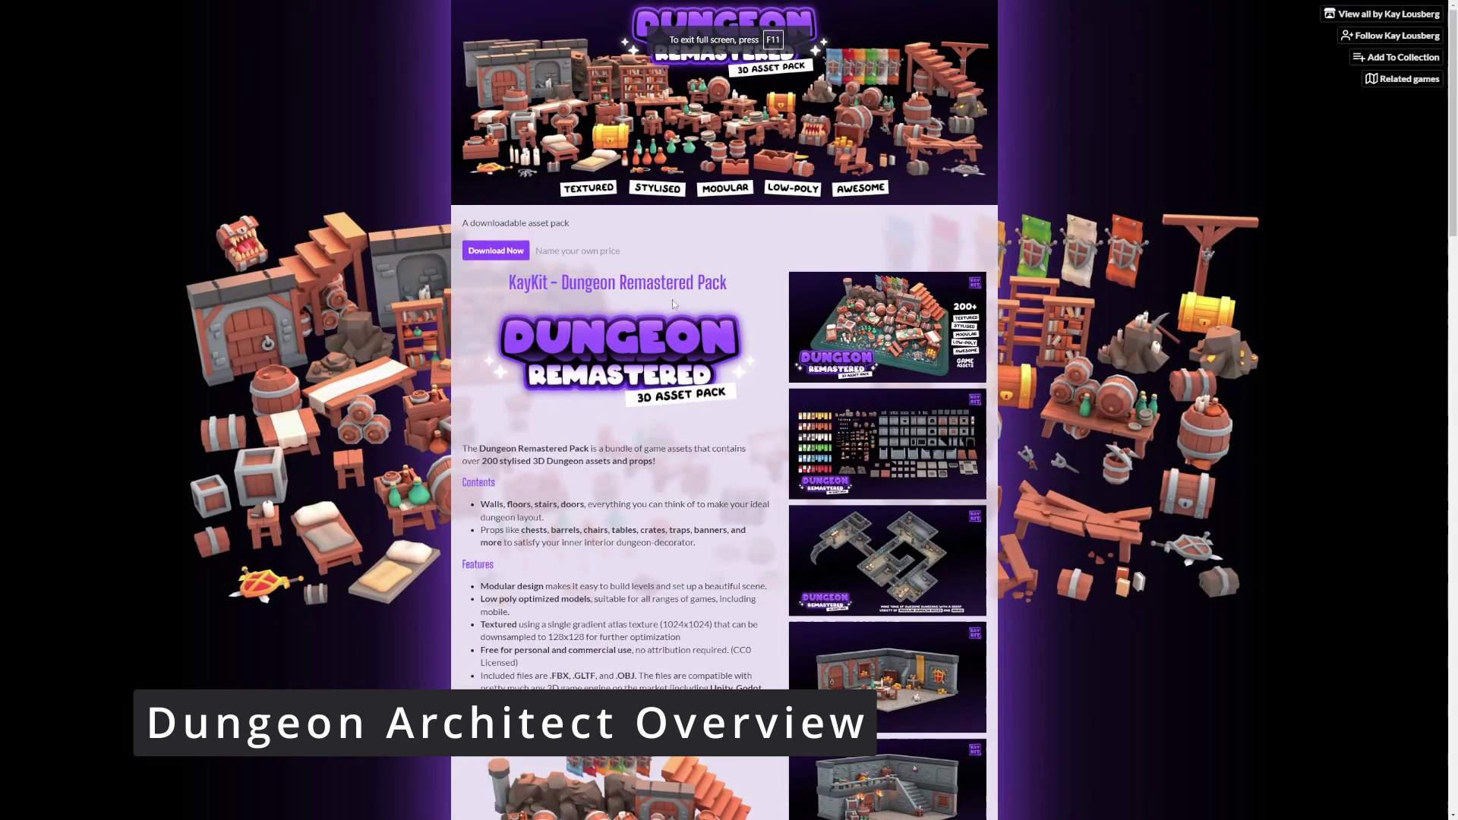
# - Look over the KayKit Dungeon Remastered asset page, including the first preview image, the changelog and the available versions
pyautogui.scroll(-3, 672, 304)
pyautogui.scroll(3, 673, 304)
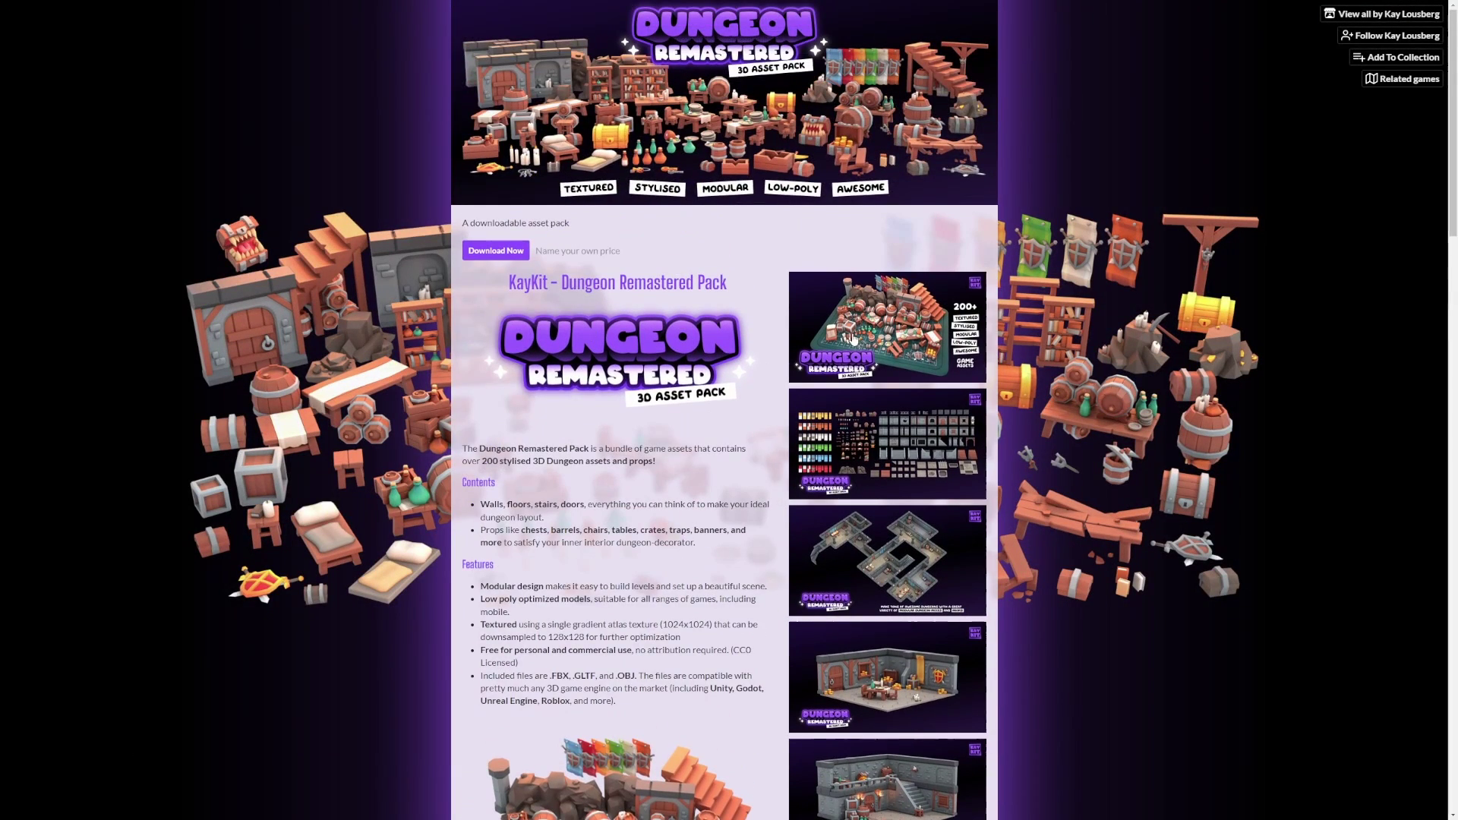
pyautogui.click(827, 296)
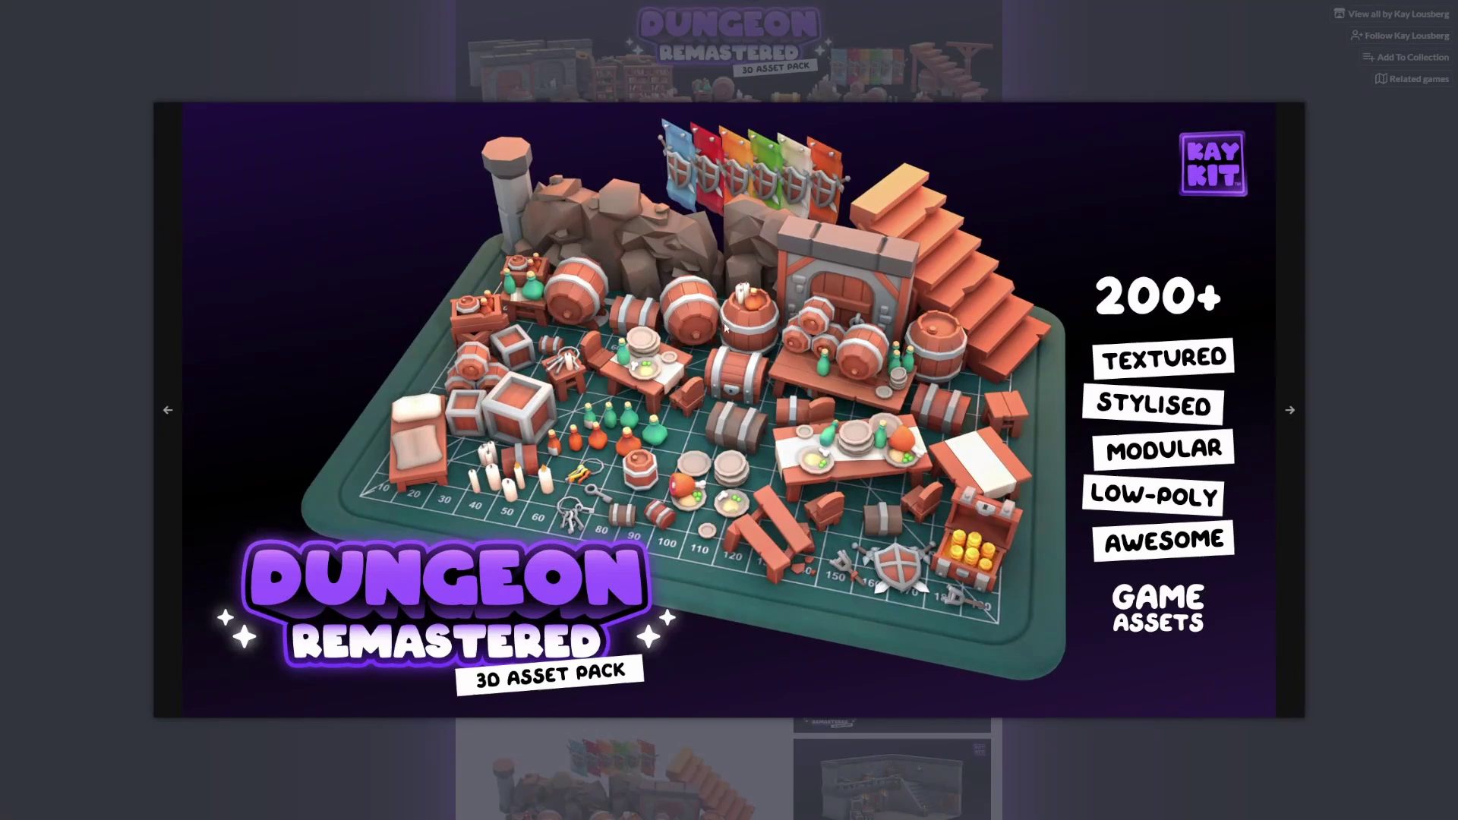
pyautogui.click(1124, 62)
pyautogui.scroll(-12, 742, 298)
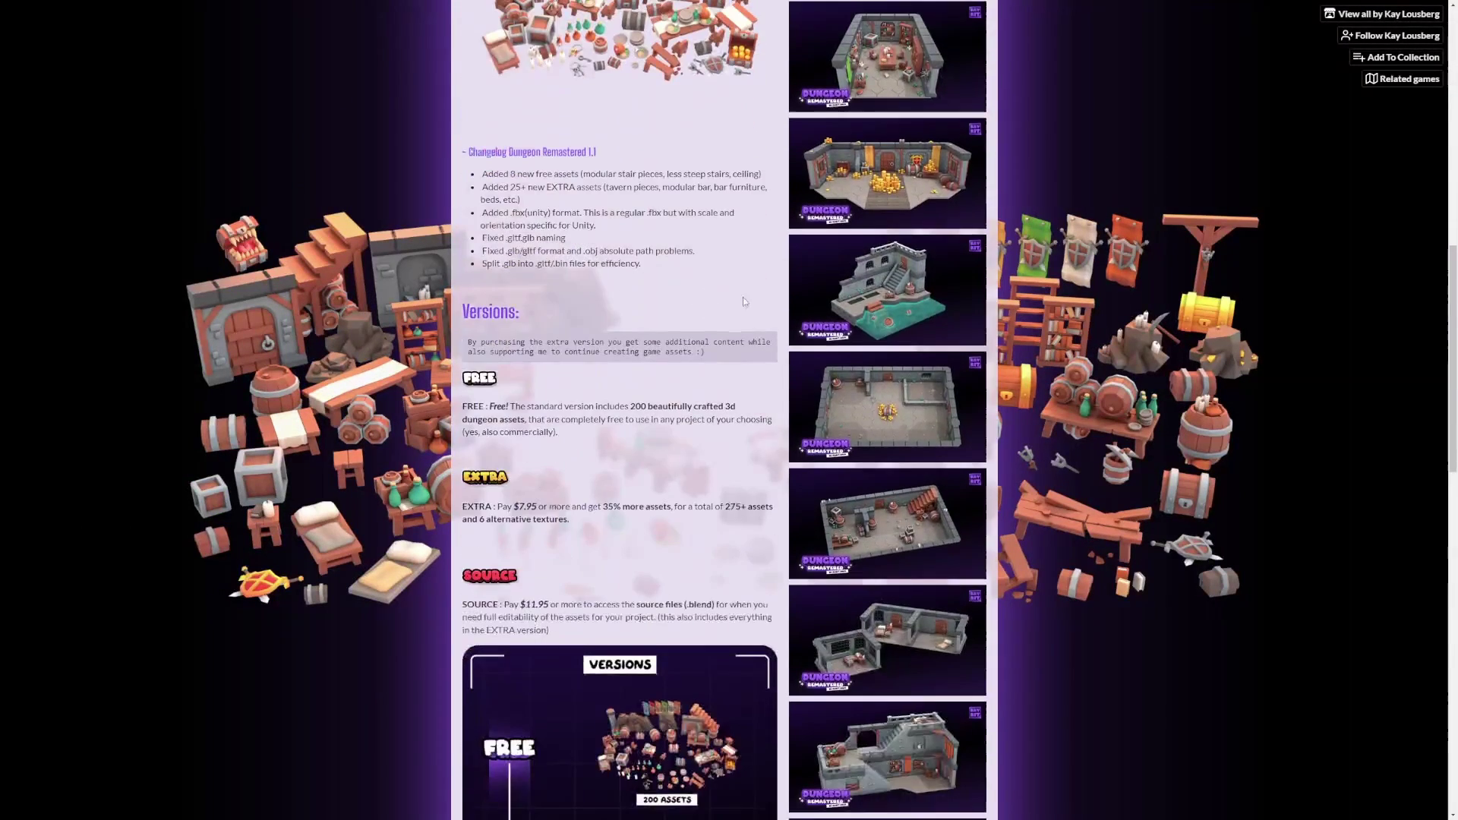
pyautogui.scroll(-2, 535, 351)
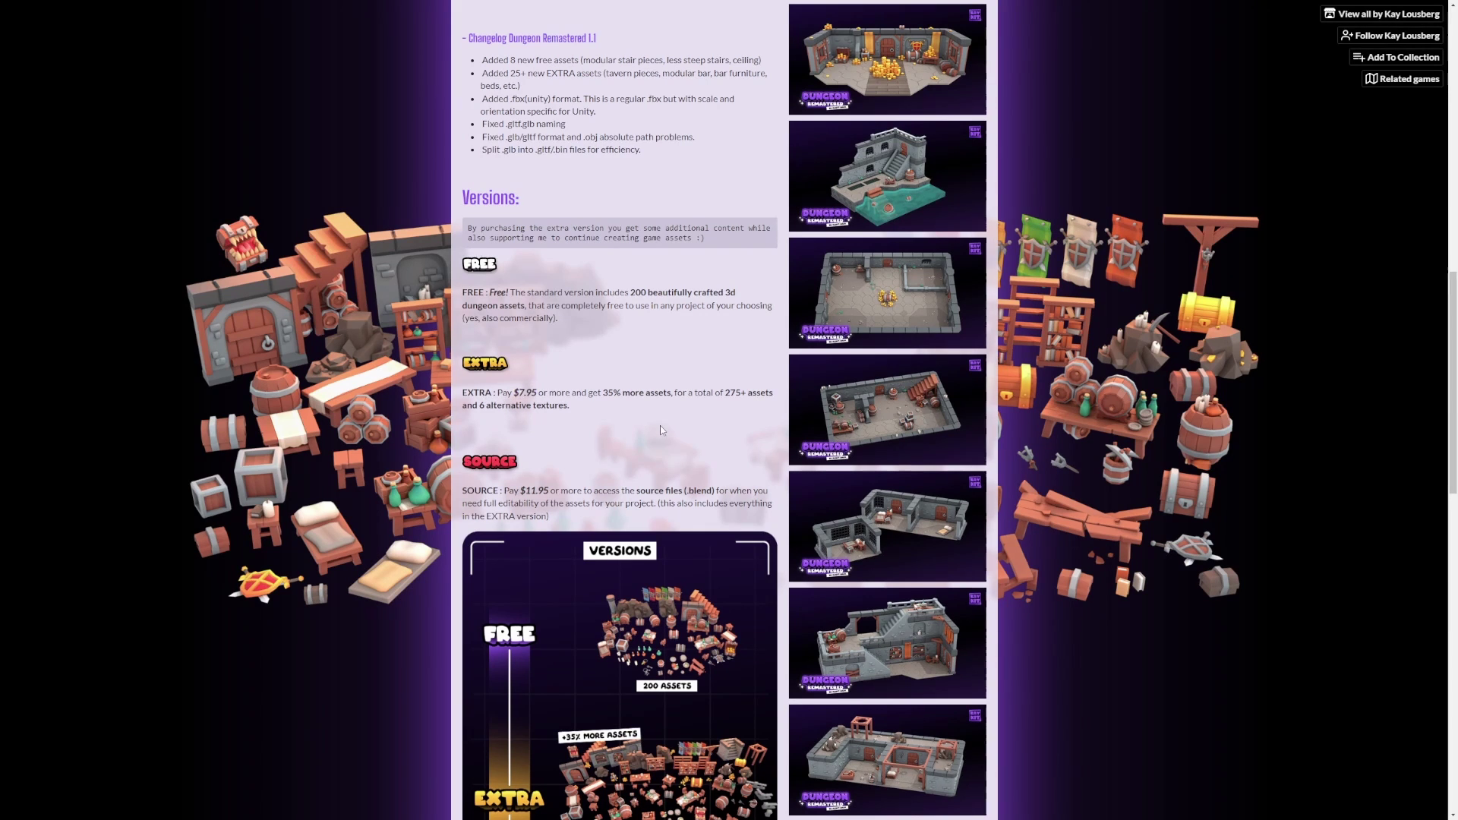
pyautogui.scroll(-10, 660, 431)
# - Browse the enlarged preview images of the pack from the EXTRA tavern scene through to the SOURCE version
pyautogui.click(848, 244)
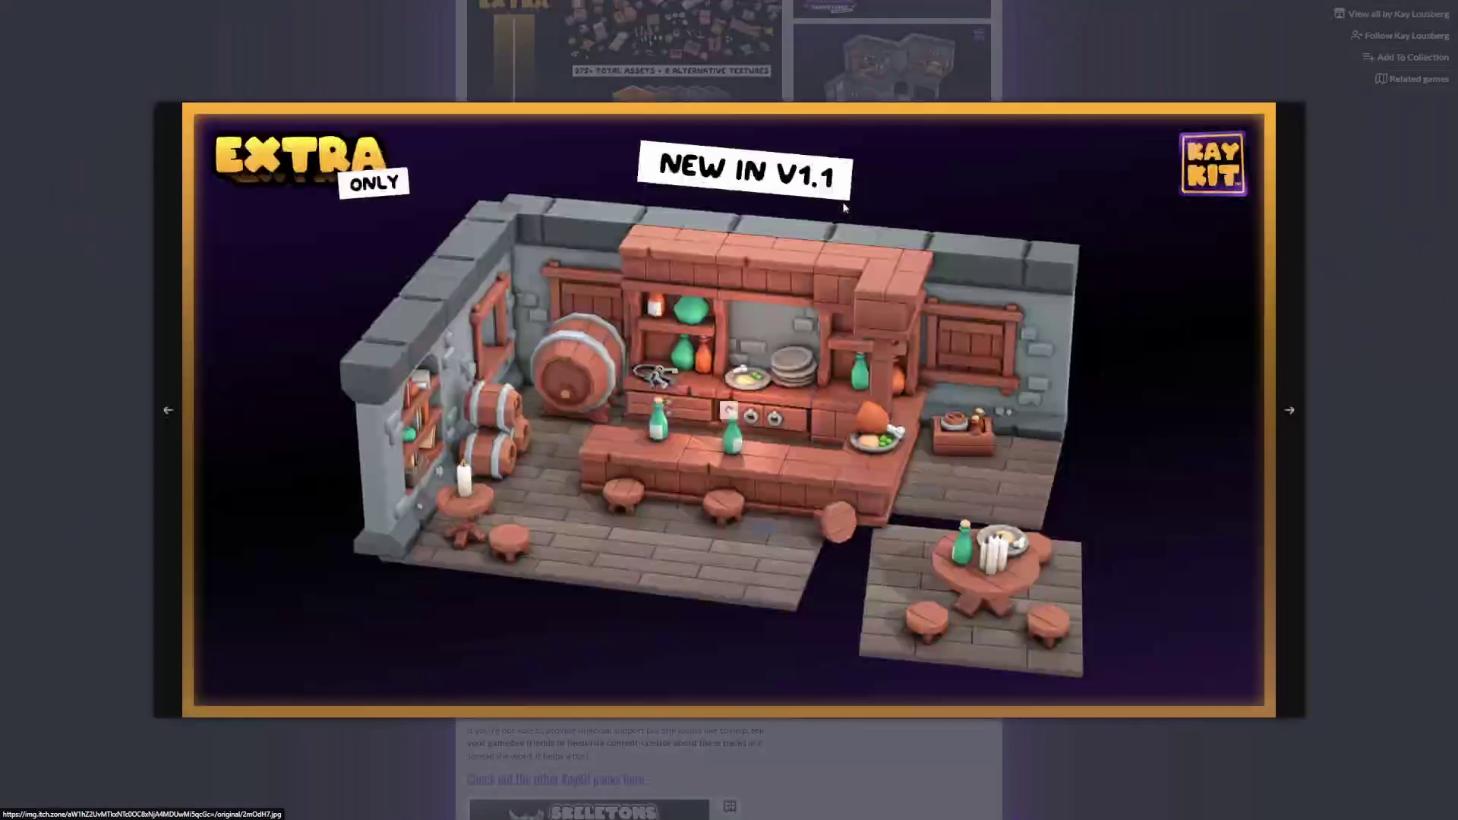
pyautogui.click(1291, 411)
pyautogui.click(1291, 411)
pyautogui.click(1291, 412)
pyautogui.click(1290, 411)
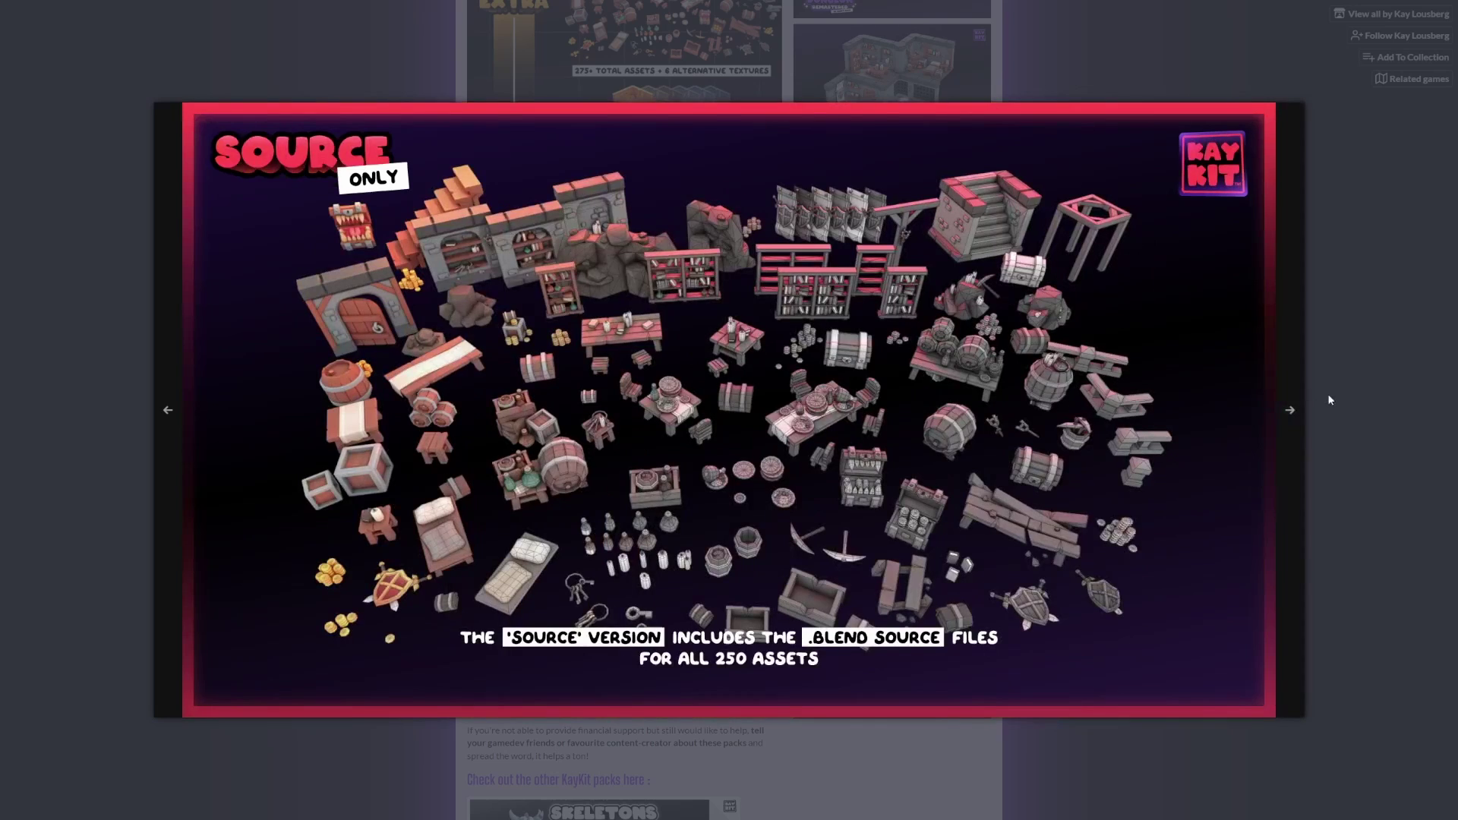
pyautogui.click(1328, 393)
pyautogui.scroll(5, 608, 474)
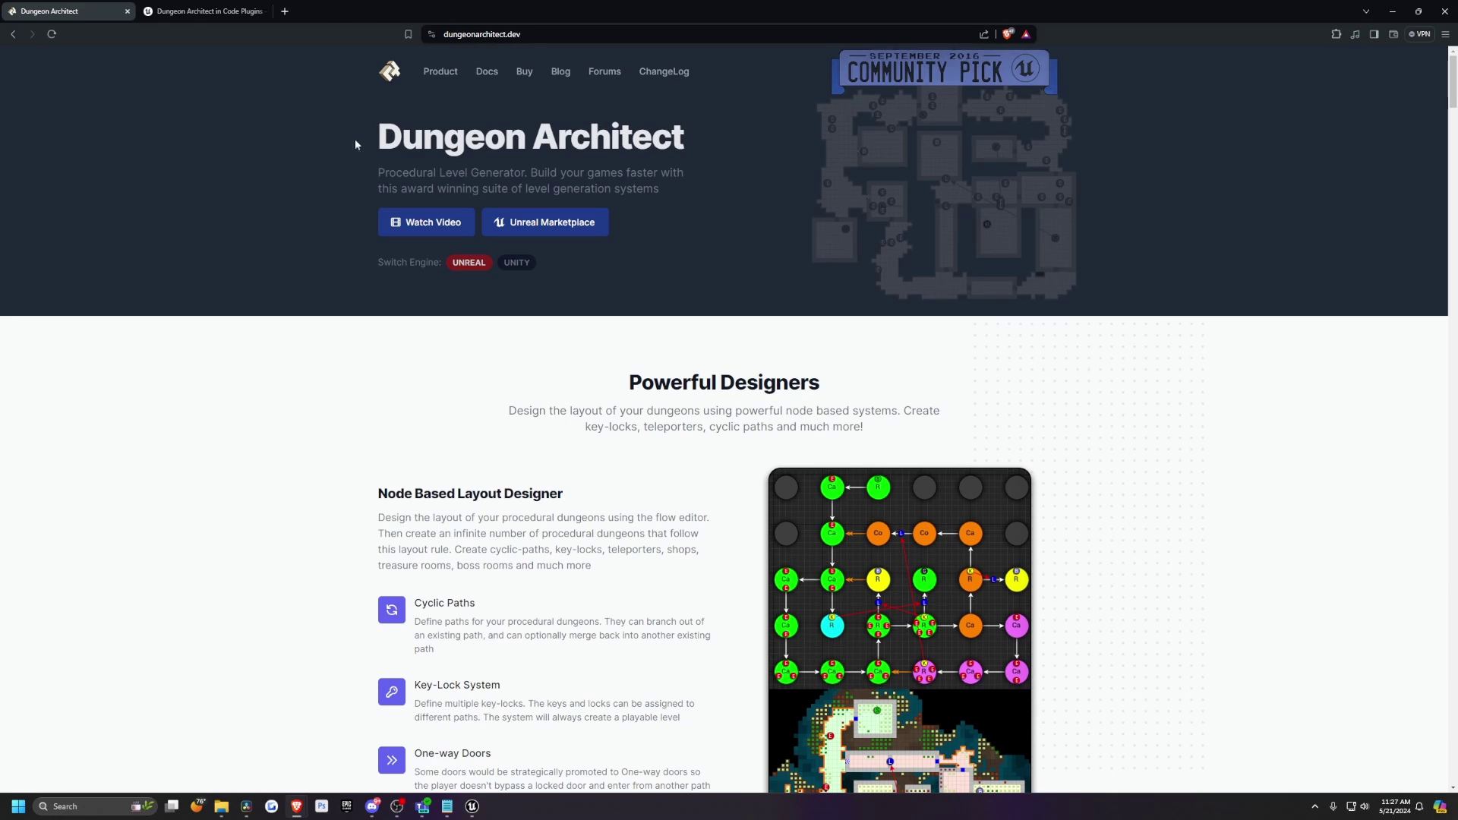
# - Look through the Dungeon Architect documentation for Unreal, covering the overview, Getting Started, Grid Flow Builder and Snap Flow Builder sections
pyautogui.press('F11')
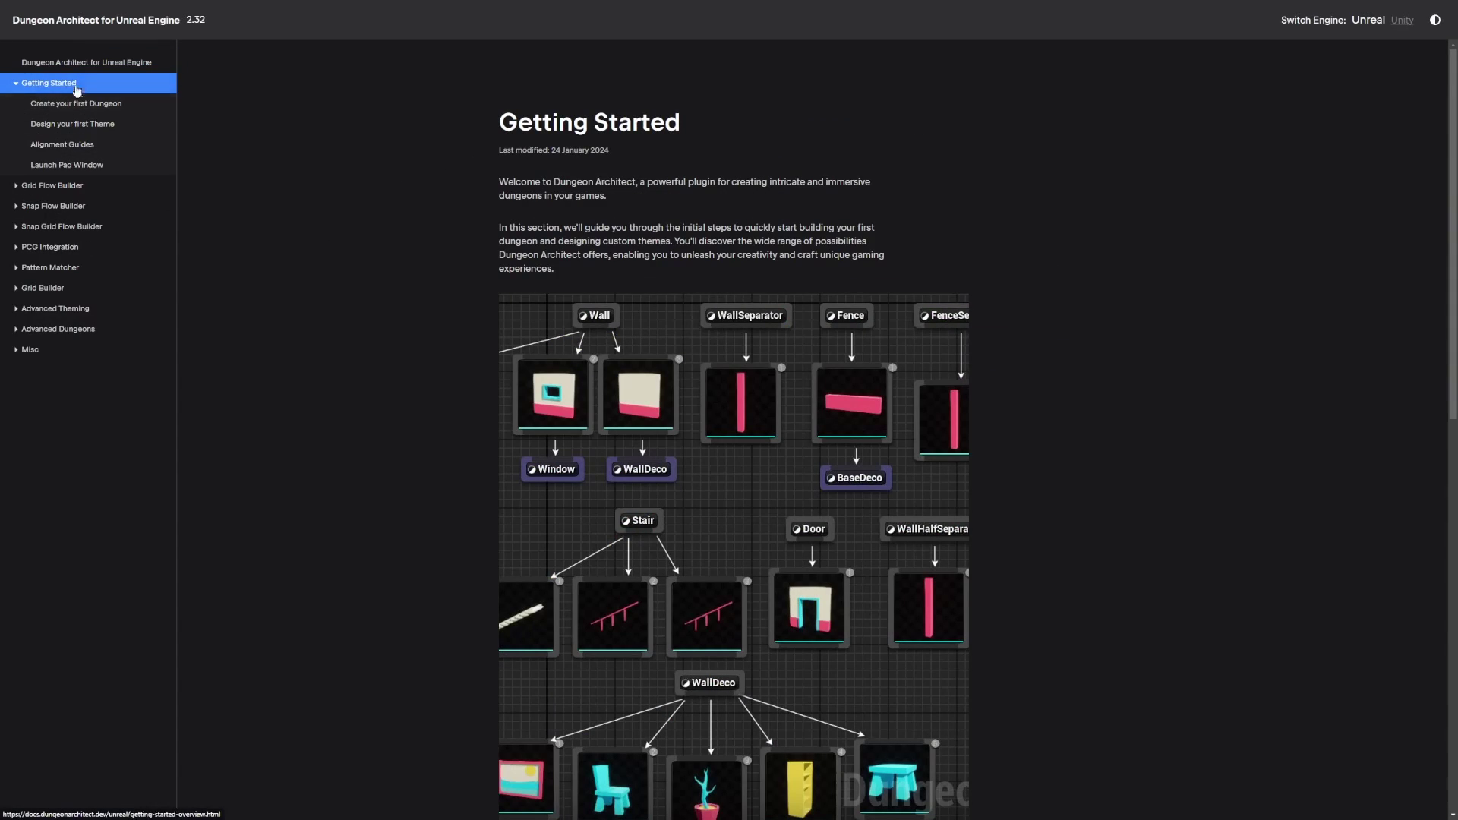
pyautogui.click(70, 66)
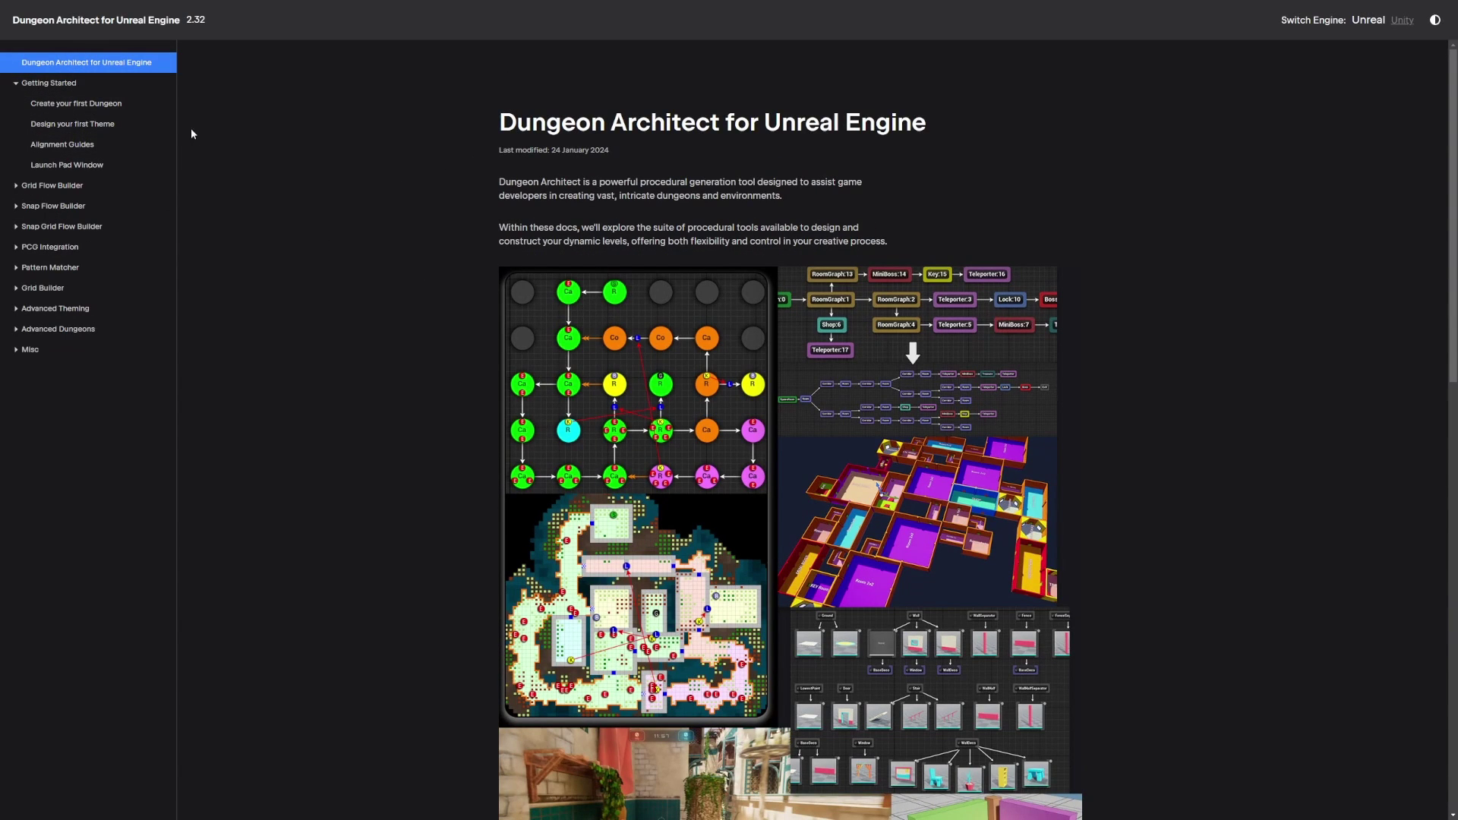
pyautogui.click(57, 83)
pyautogui.click(53, 186)
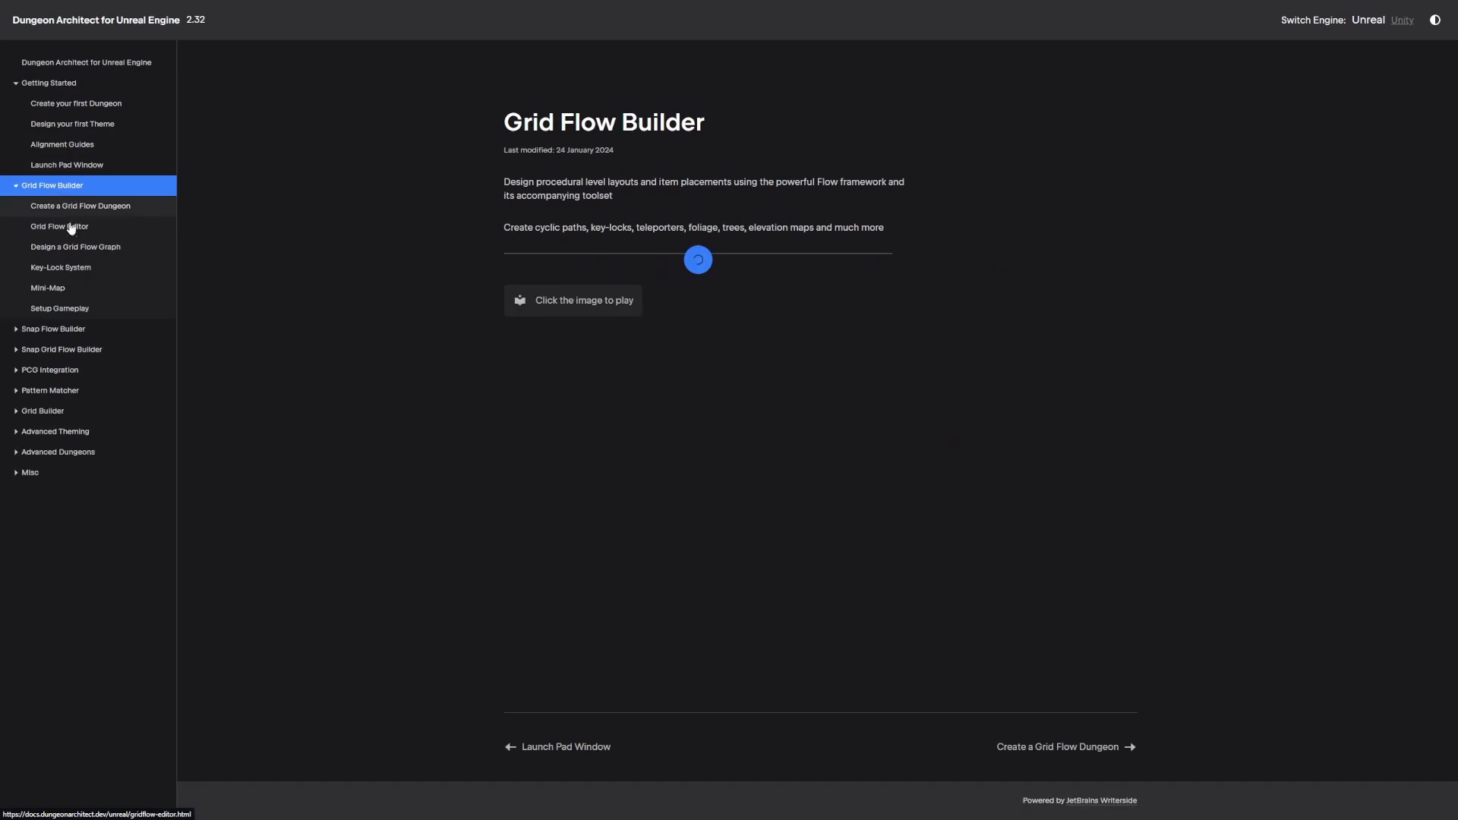
pyautogui.click(74, 330)
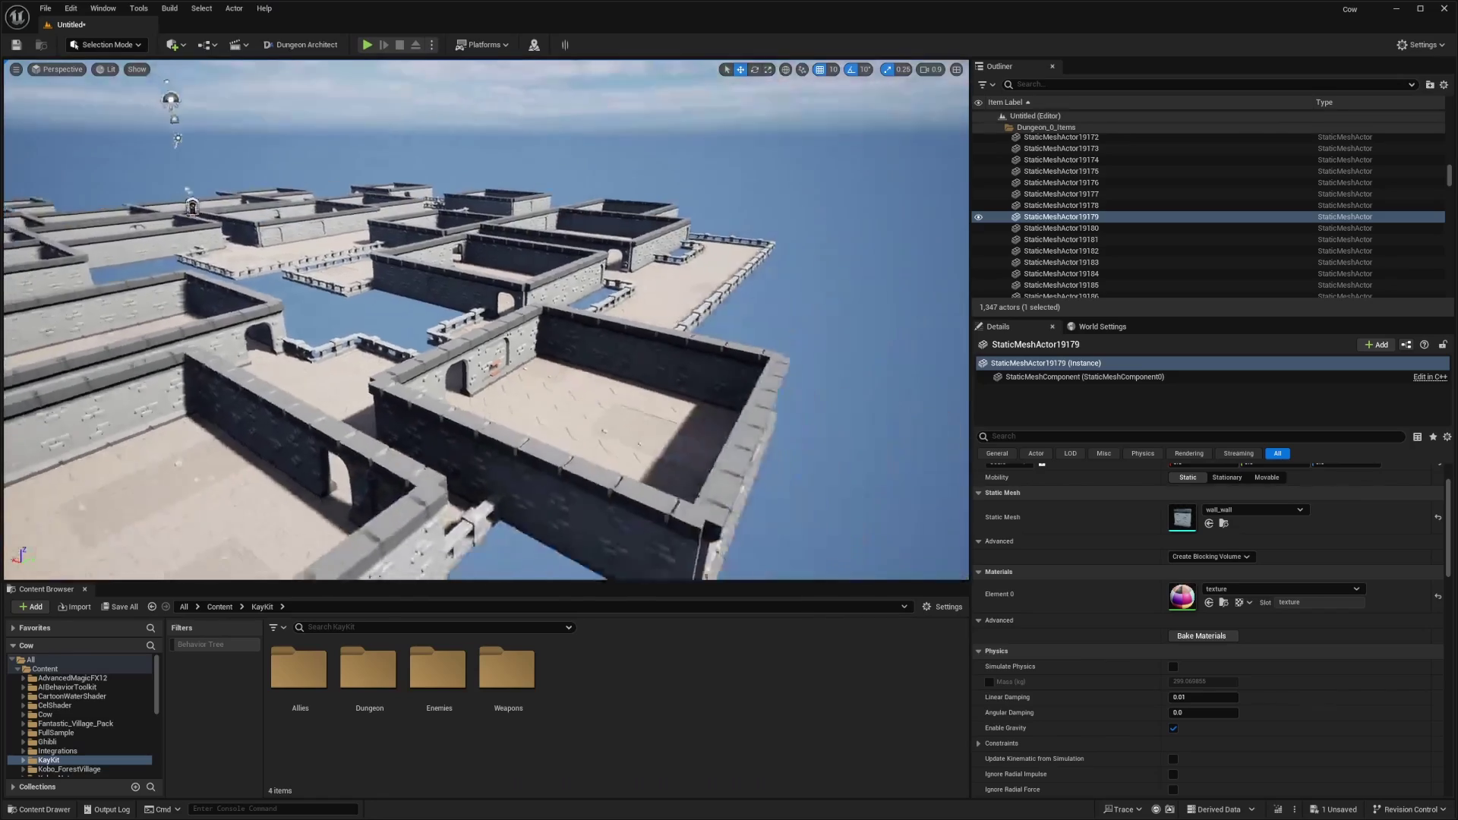
# - In Unreal Editor, create a Dungeon Theme asset named Example1 in the Content folder and open it for editing
pyautogui.moveTo(486, 319); pyautogui.dragTo(486, 349, button='right')
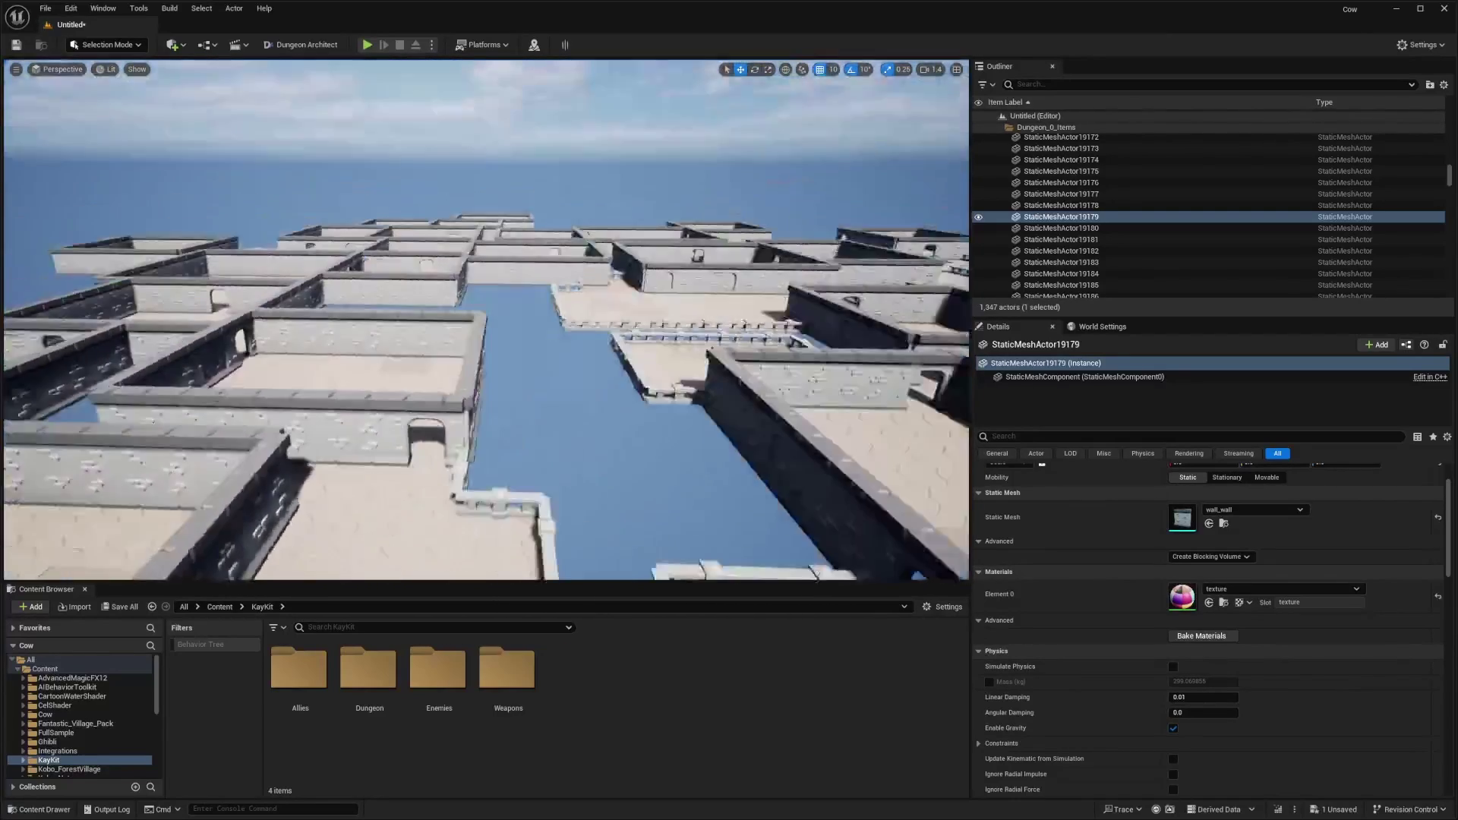
pyautogui.click(45, 669)
pyautogui.scroll(-5, 380, 722)
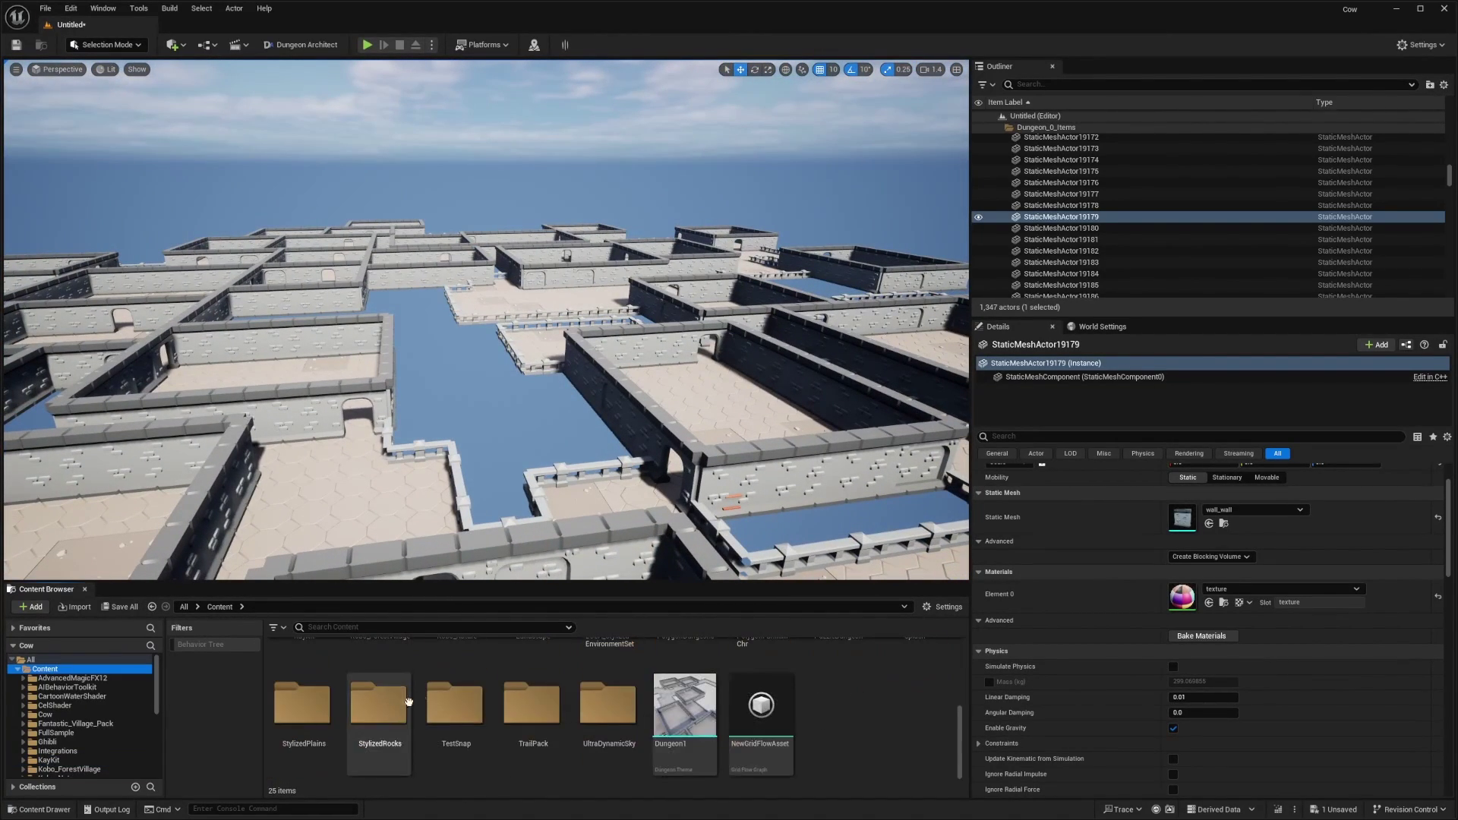
pyautogui.rightClick(869, 696)
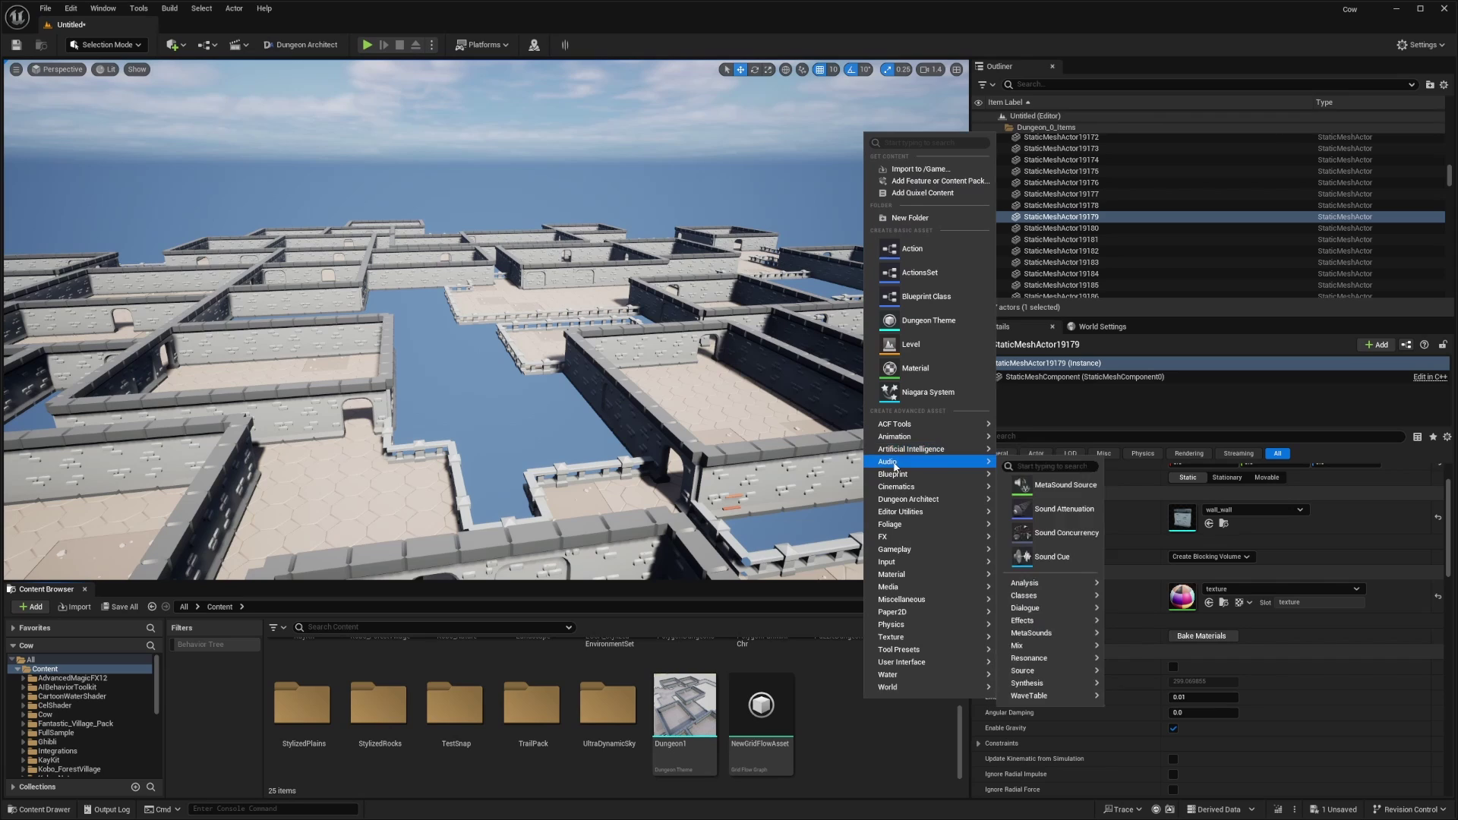
pyautogui.moveTo(908, 501)
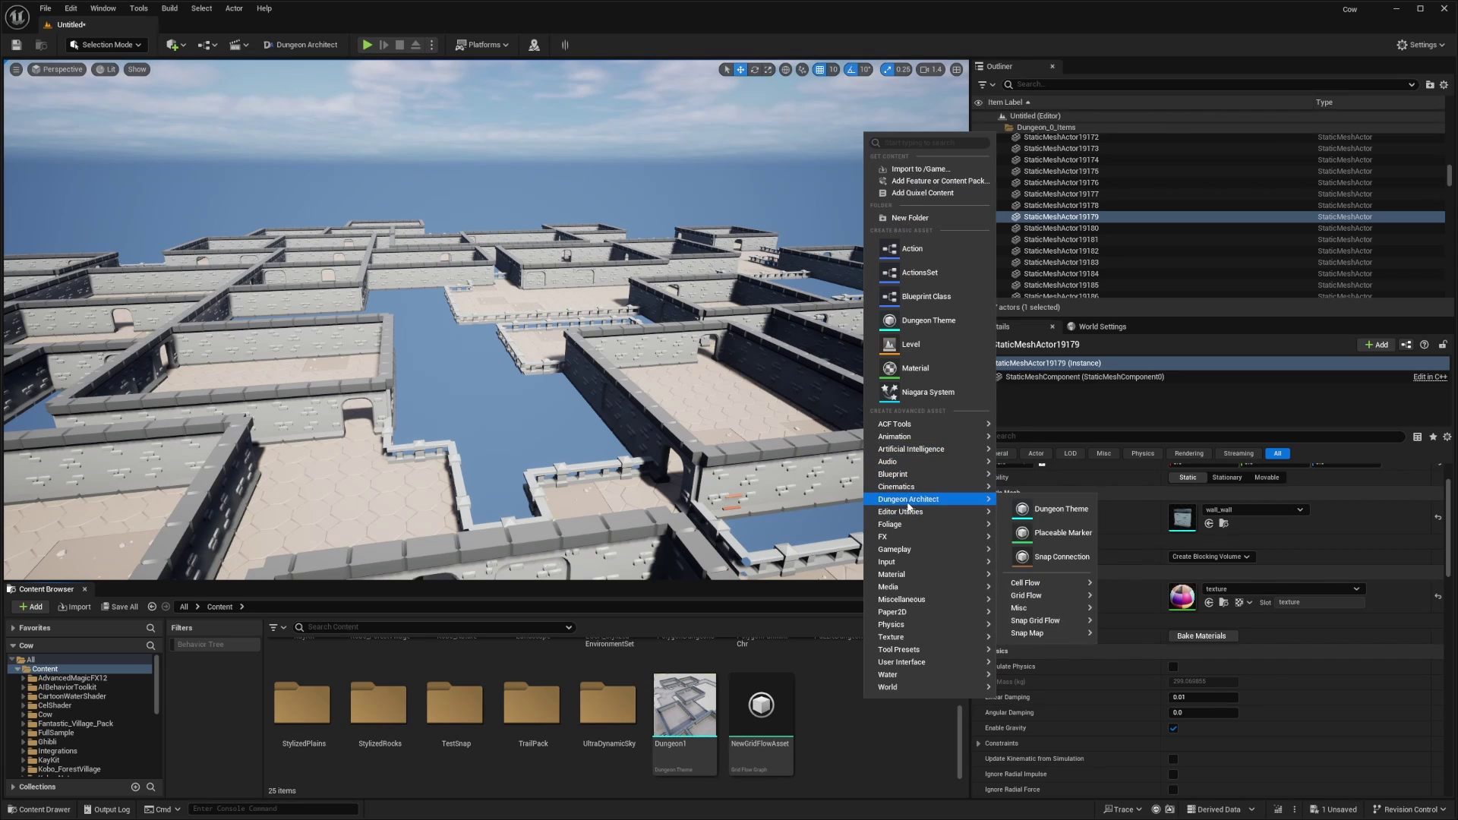
pyautogui.click(1056, 508)
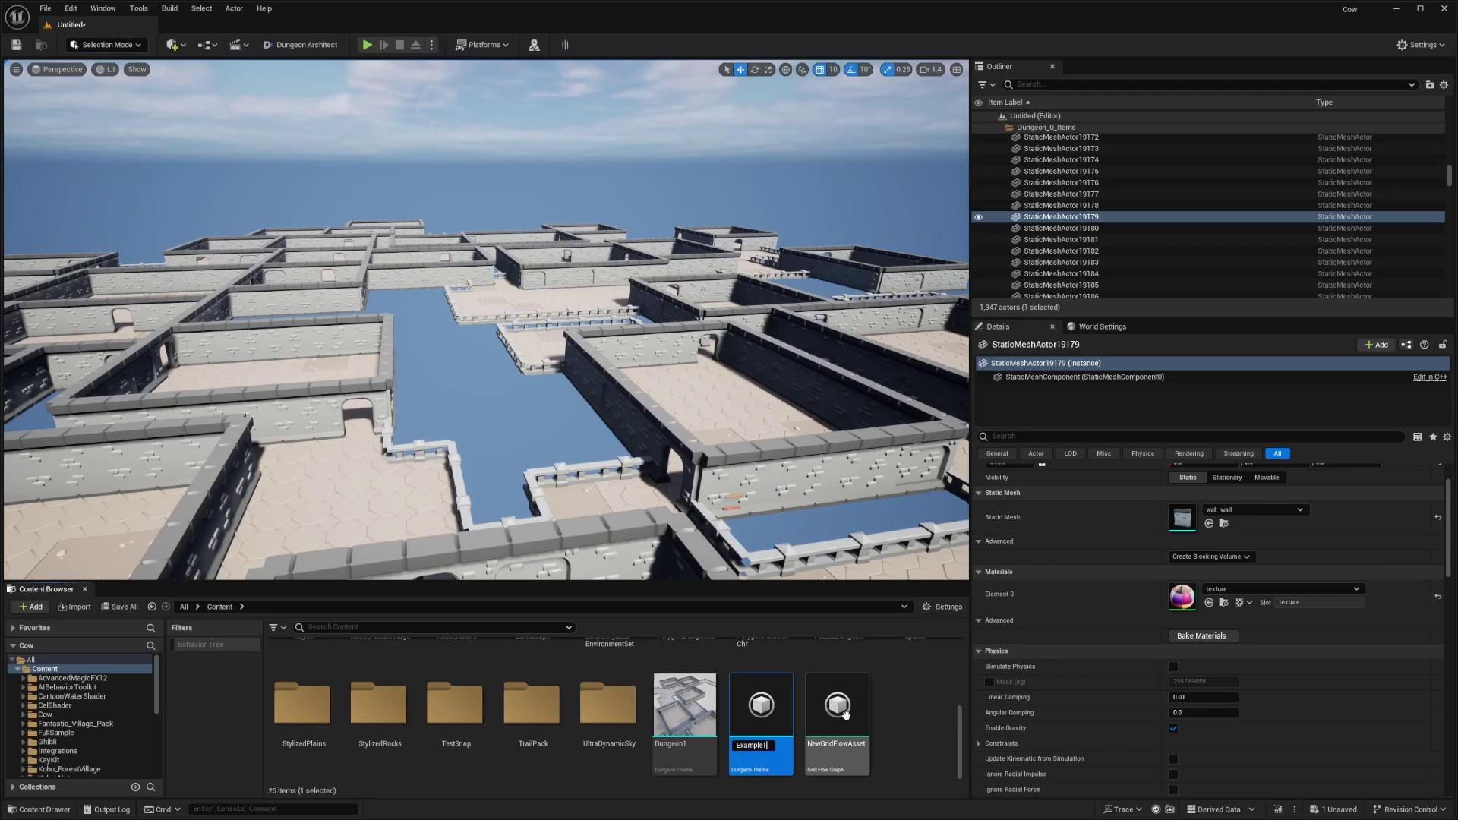
pyautogui.doubleClick(761, 738)
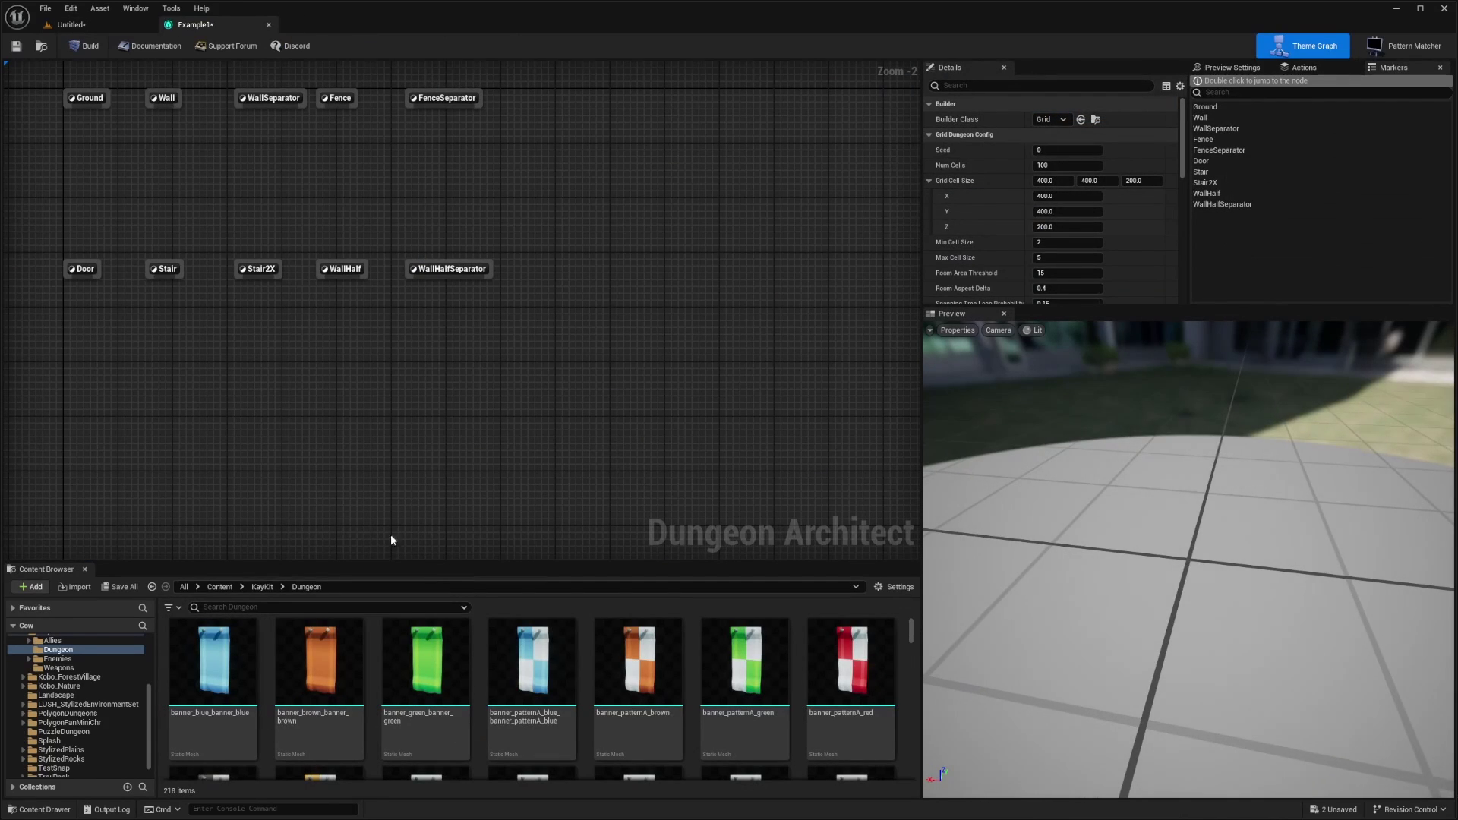
# - Search the KayKit assets for a ground mesh, clear the search and browse the Dungeon folder for floor tiles
pyautogui.moveTo(362, 561); pyautogui.dragTo(365, 521)
pyautogui.moveTo(595, 250); pyautogui.dragTo(864, 349, button='right')
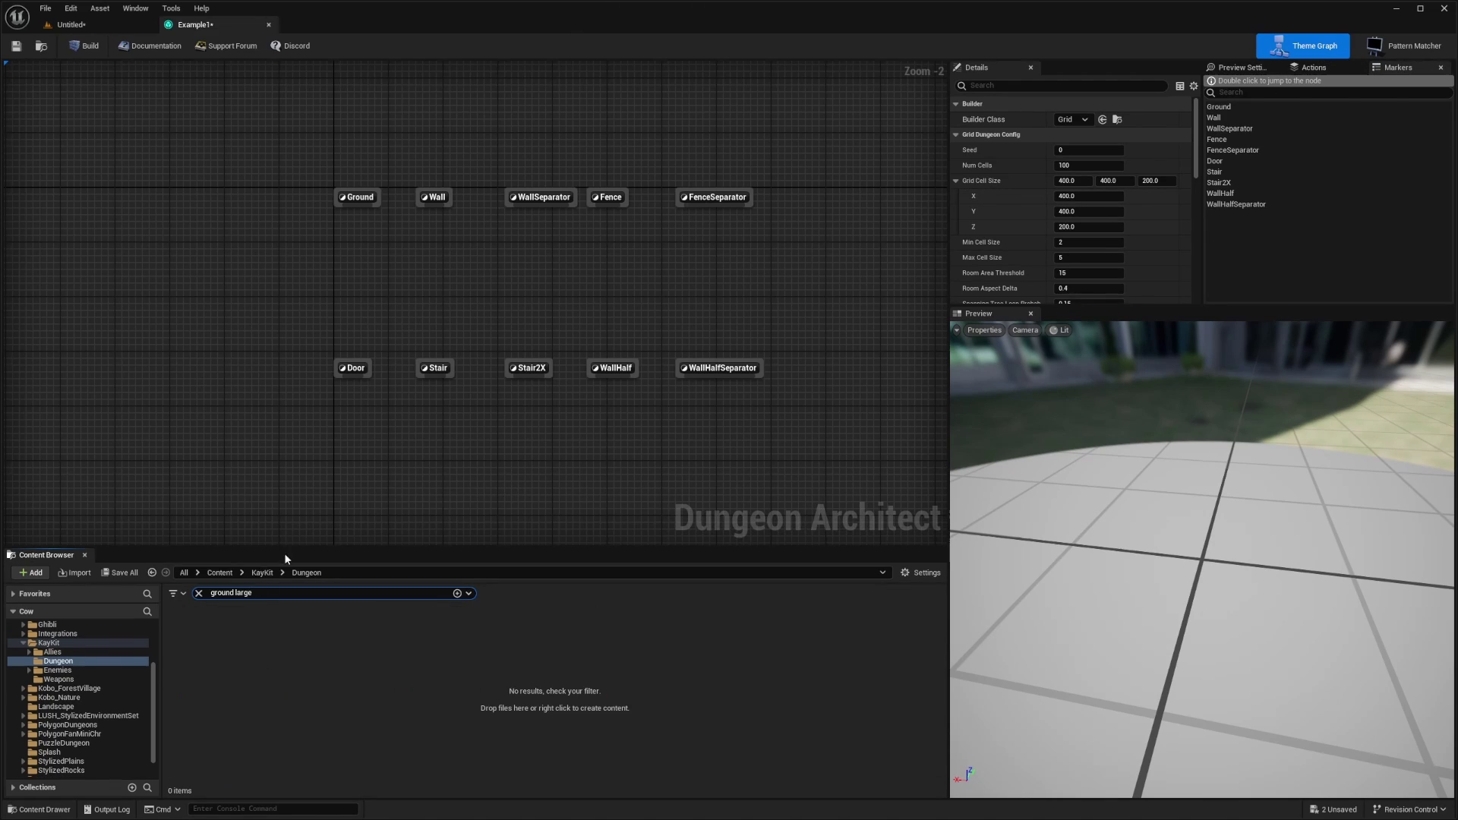
pyautogui.click(262, 572)
pyautogui.doubleClick(273, 592)
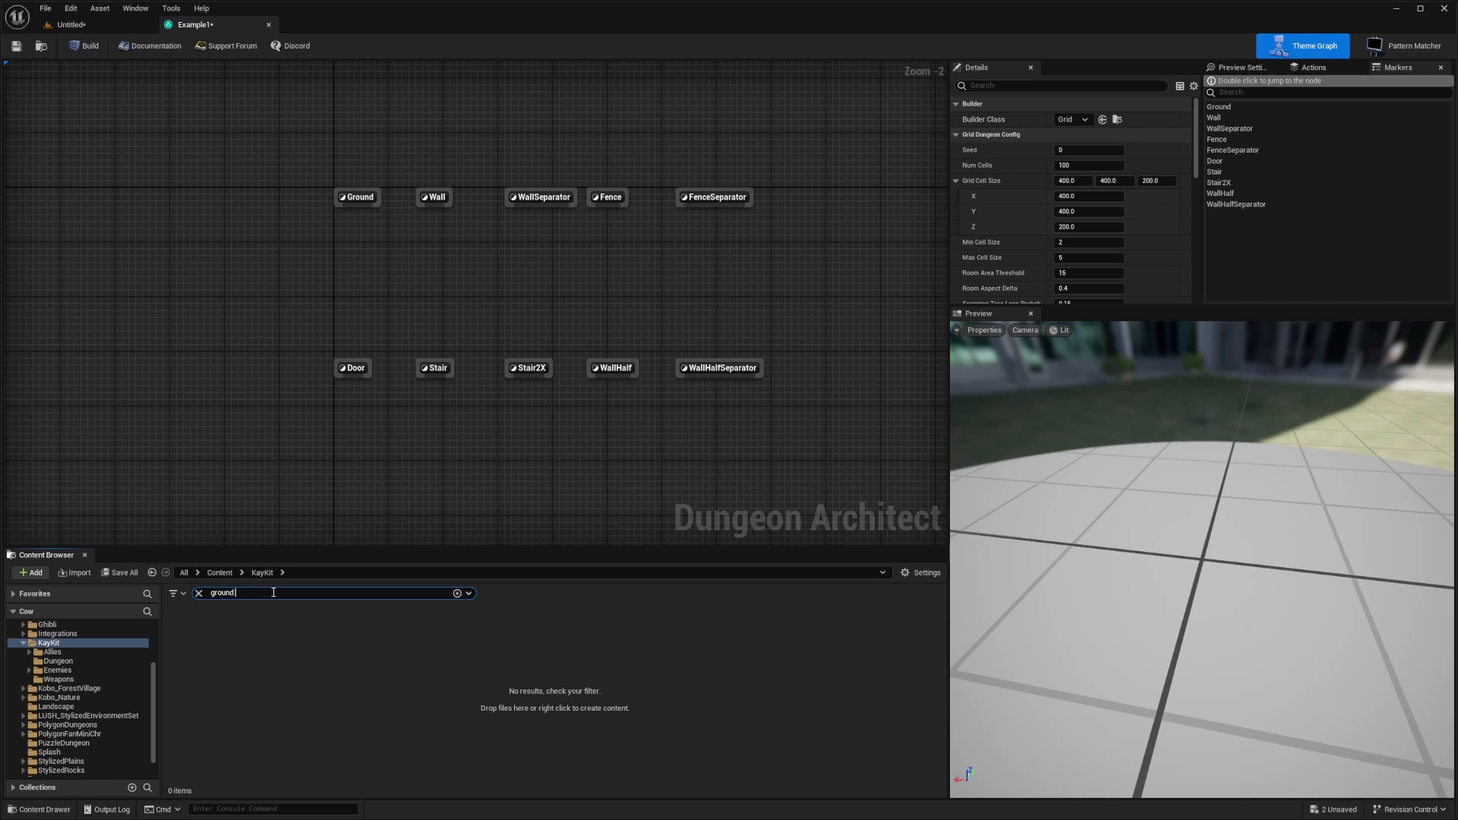
pyautogui.click(198, 592)
pyautogui.click(58, 661)
pyautogui.scroll(-6, 443, 696)
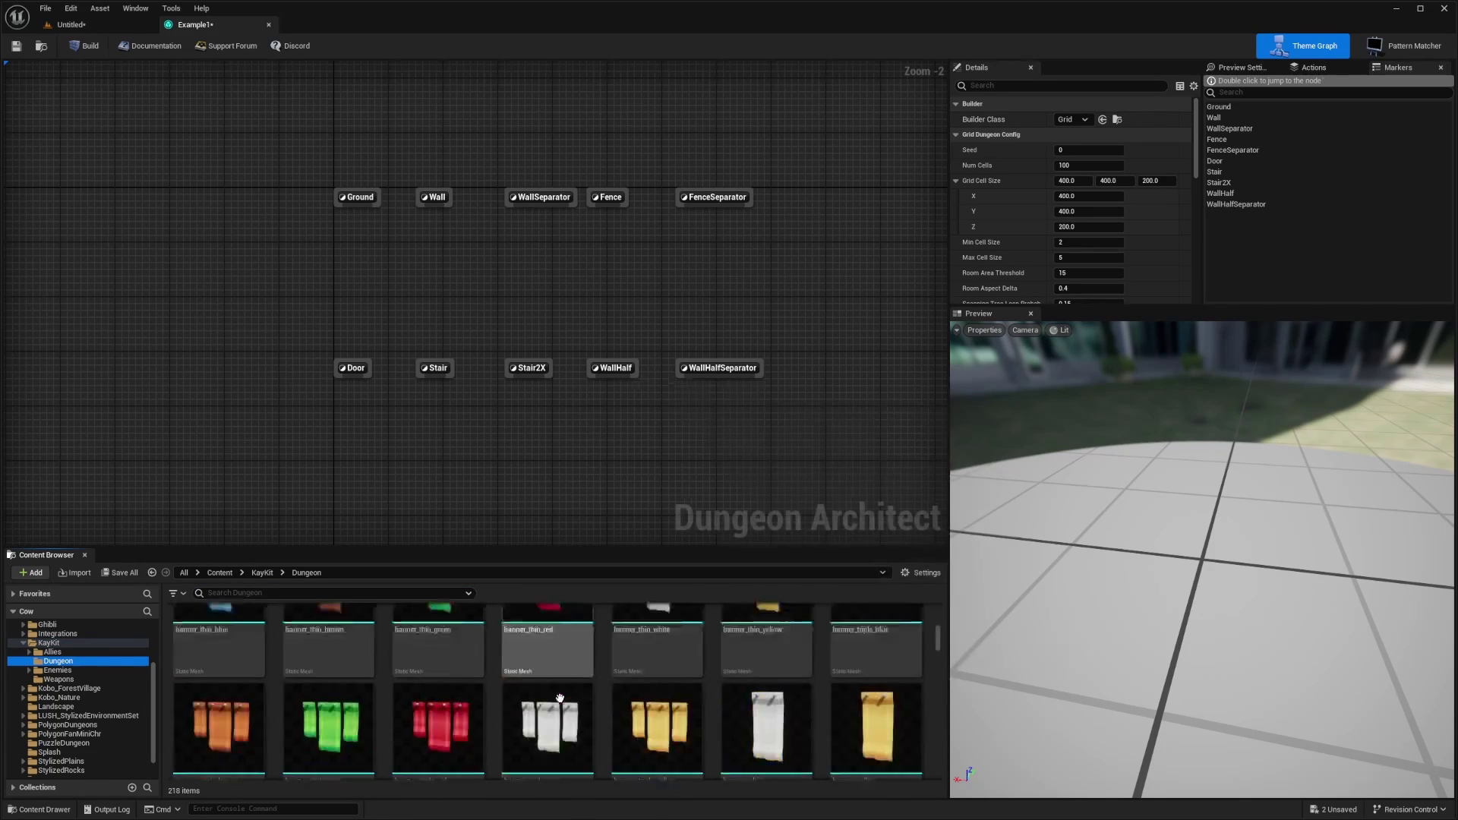
pyautogui.scroll(-10, 560, 698)
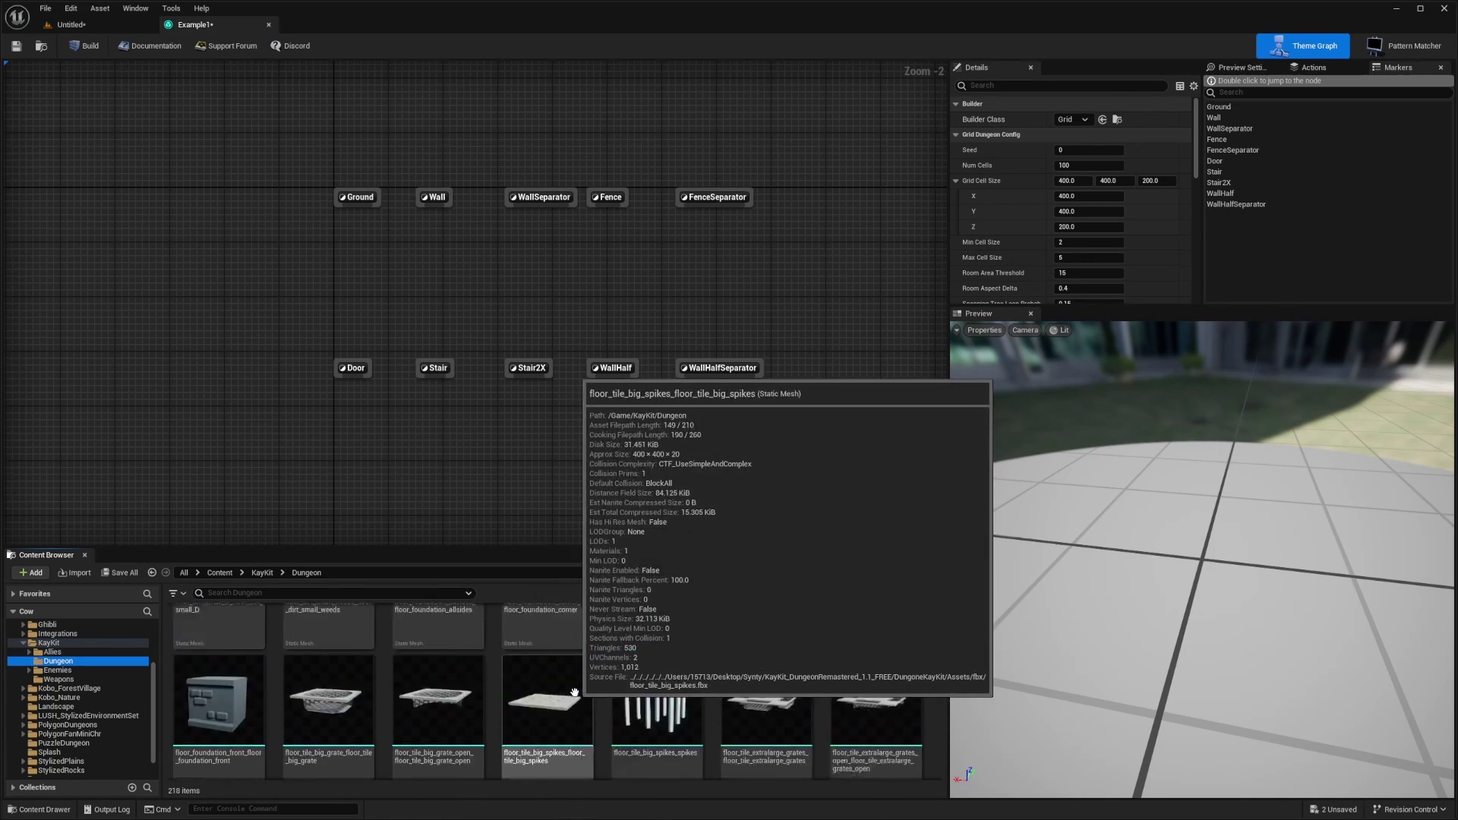
pyautogui.scroll(3, 574, 692)
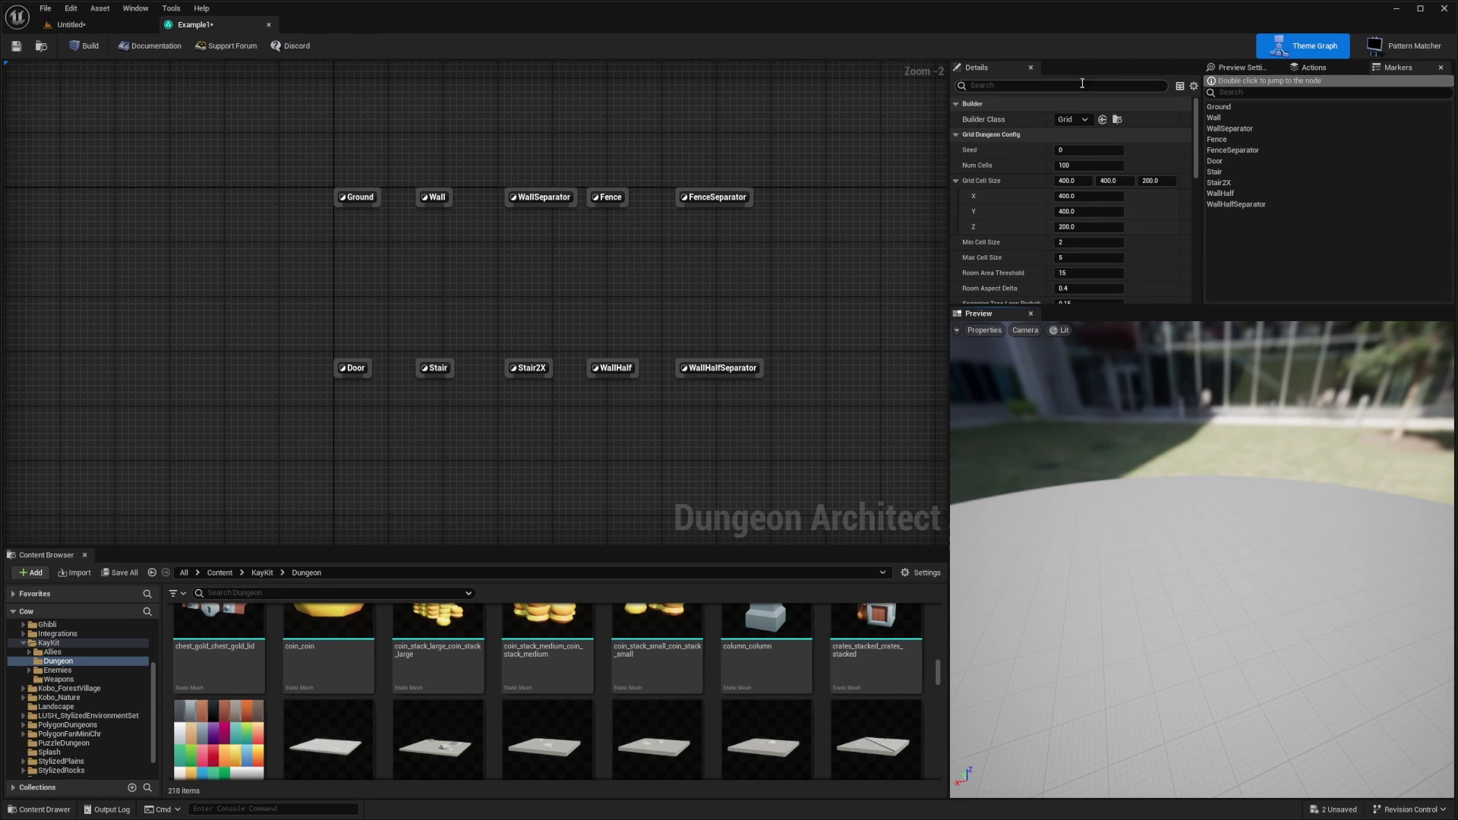
# - Widen the theme preview area and filter the Dungeon folder's assets by "large" to find the floor tiles
pyautogui.moveTo(948, 354); pyautogui.dragTo(858, 353)
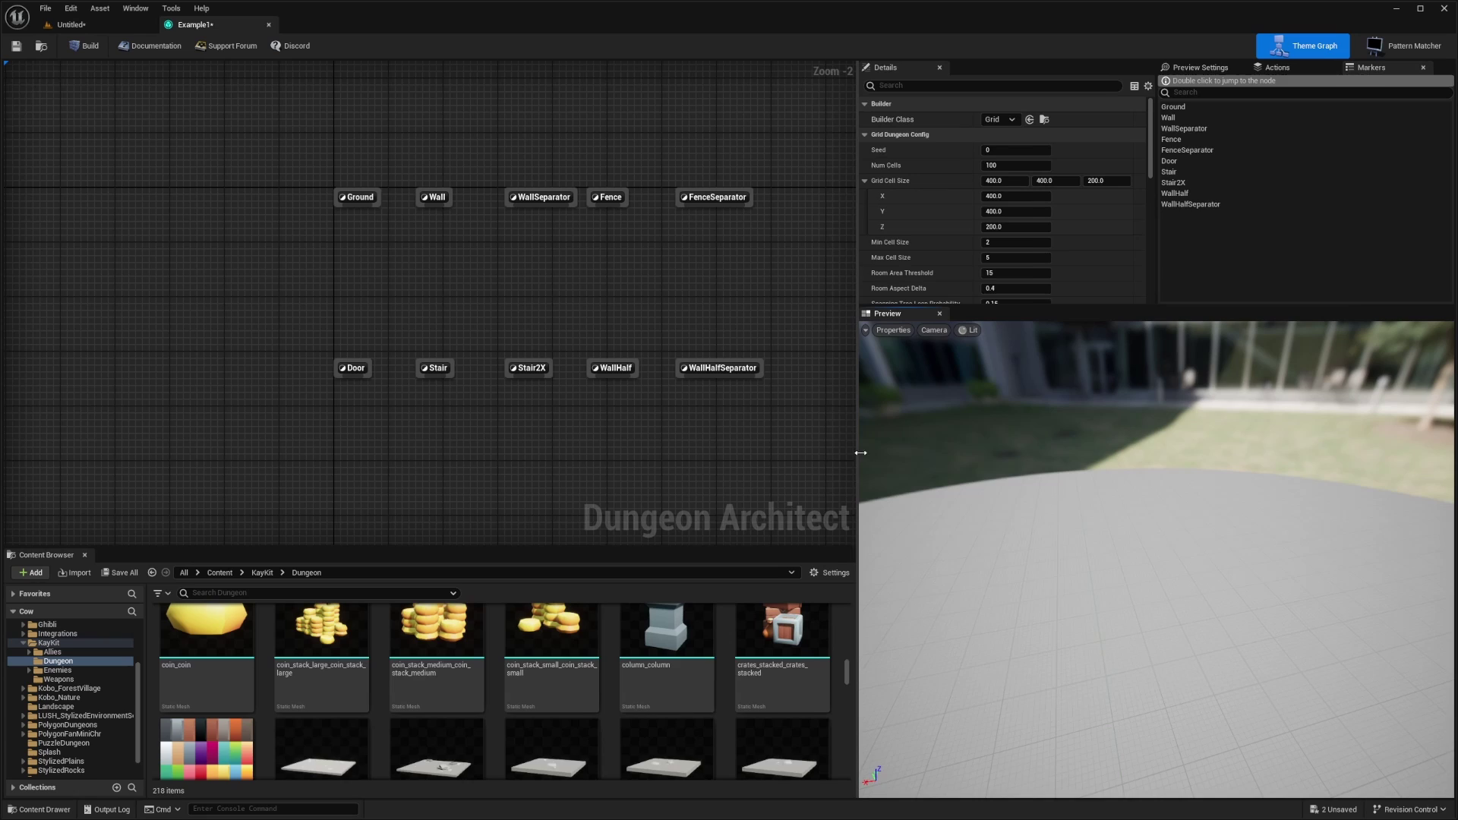
pyautogui.moveTo(860, 456); pyautogui.dragTo(834, 456)
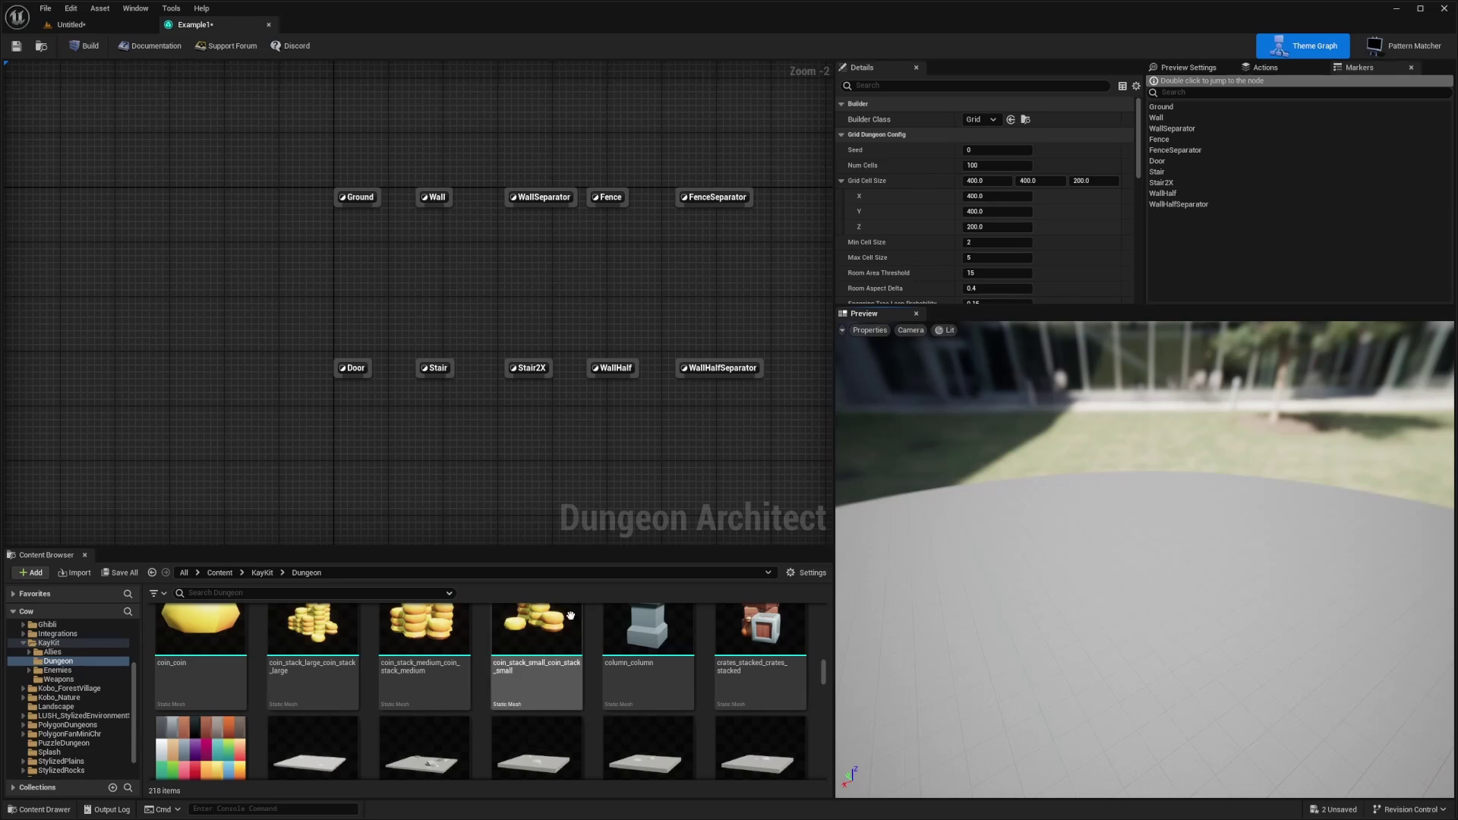
pyautogui.scroll(-1, 570, 616)
pyautogui.click(334, 593)
pyautogui.write('large')
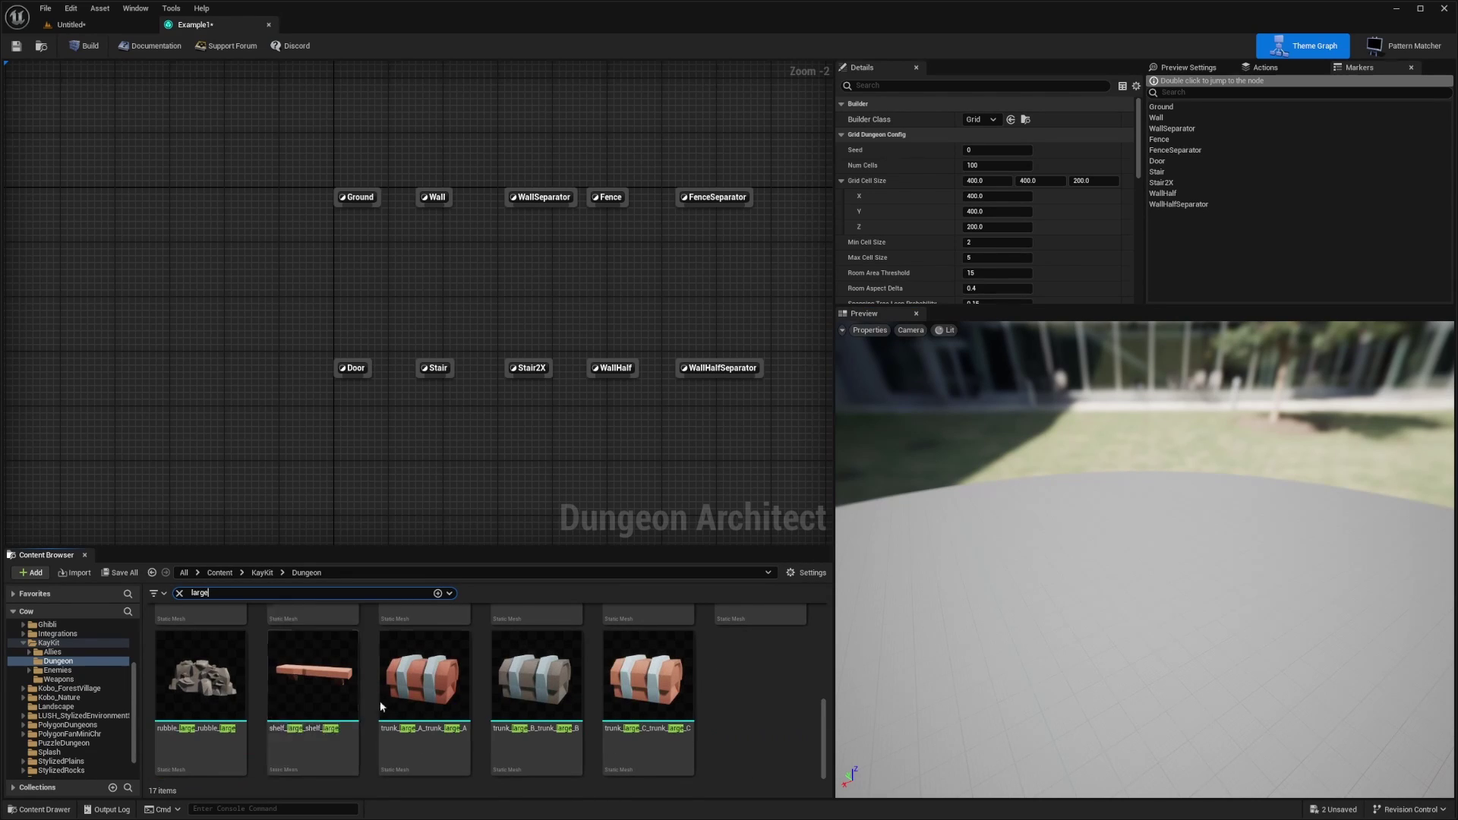
pyautogui.scroll(2, 456, 683)
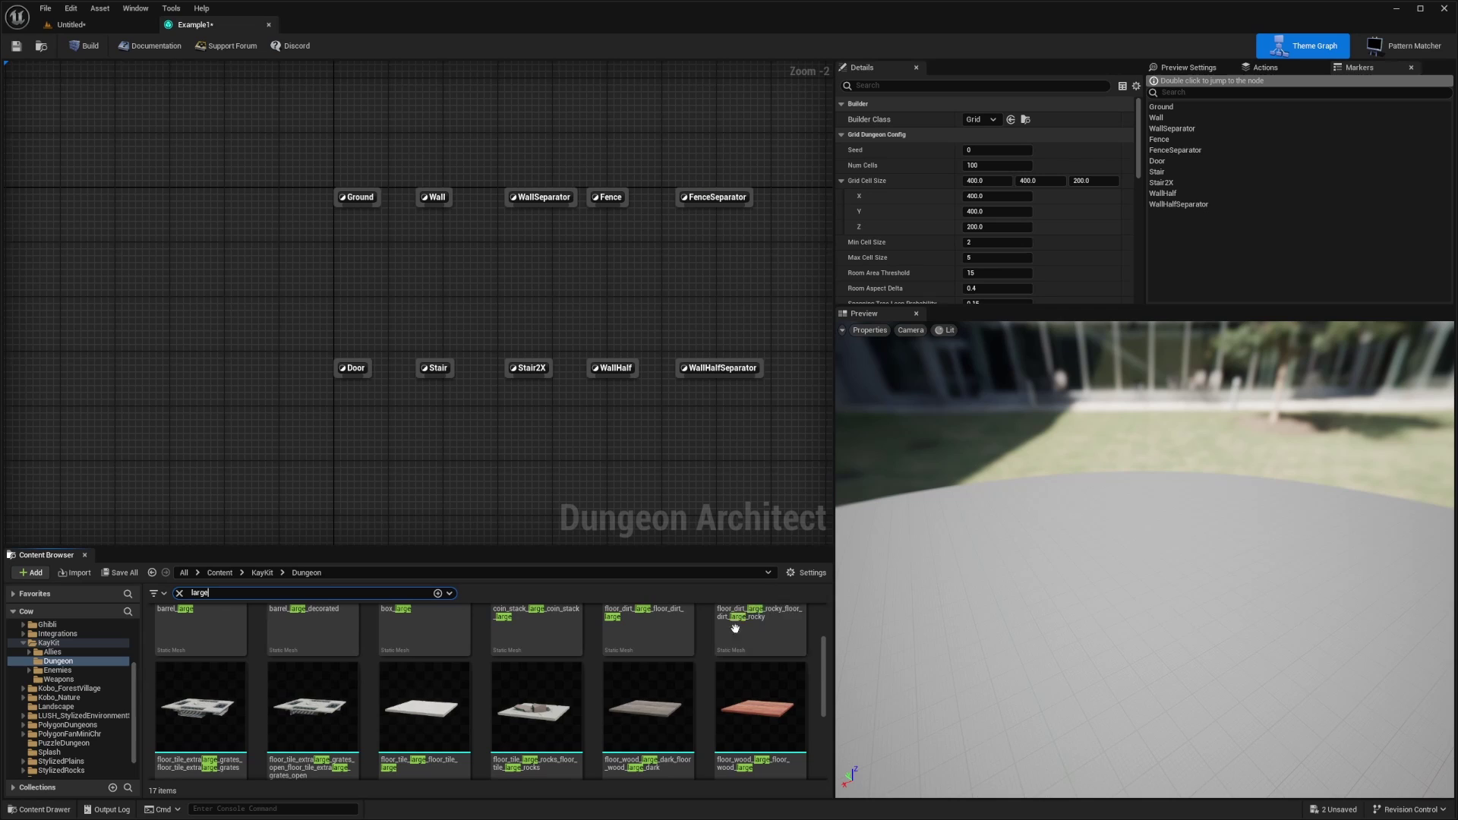
pyautogui.scroll(2, 402, 689)
pyautogui.scroll(-5, 426, 687)
pyautogui.scroll(3, 602, 705)
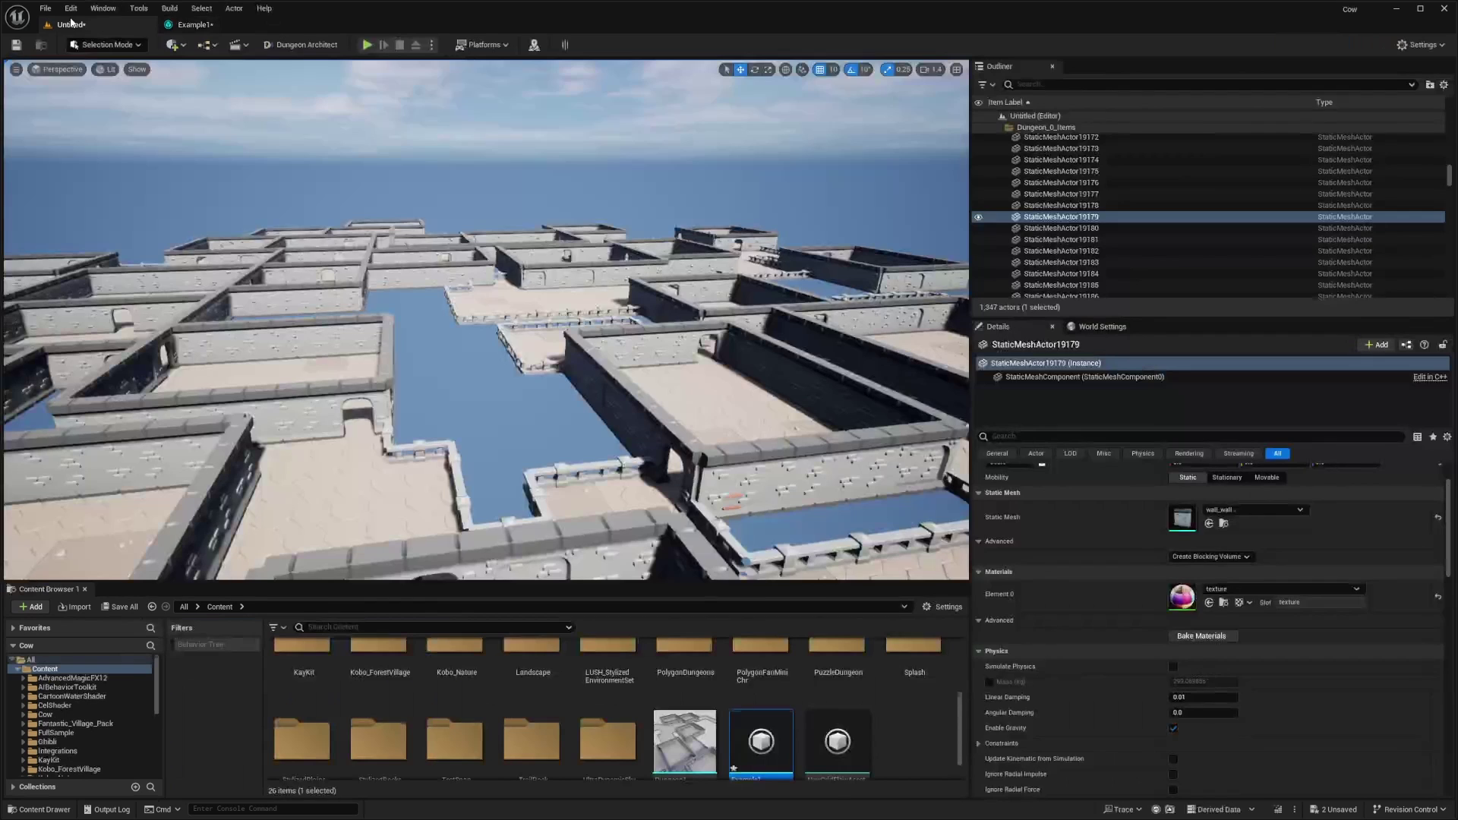
# - Return to the level and look through the sample projects in the Dungeon Architect Launch Pad
pyautogui.click(74, 24)
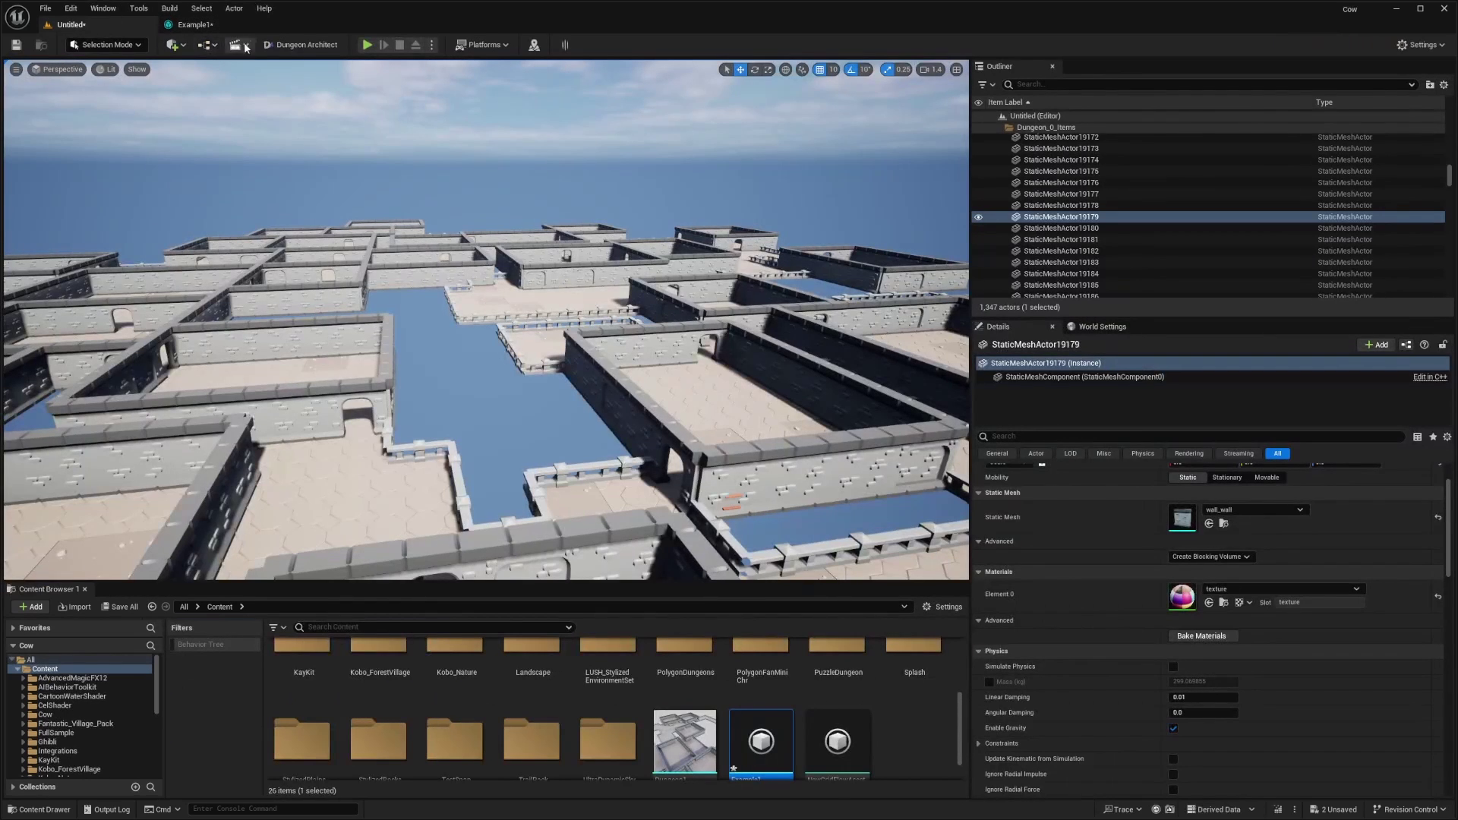
pyautogui.click(283, 48)
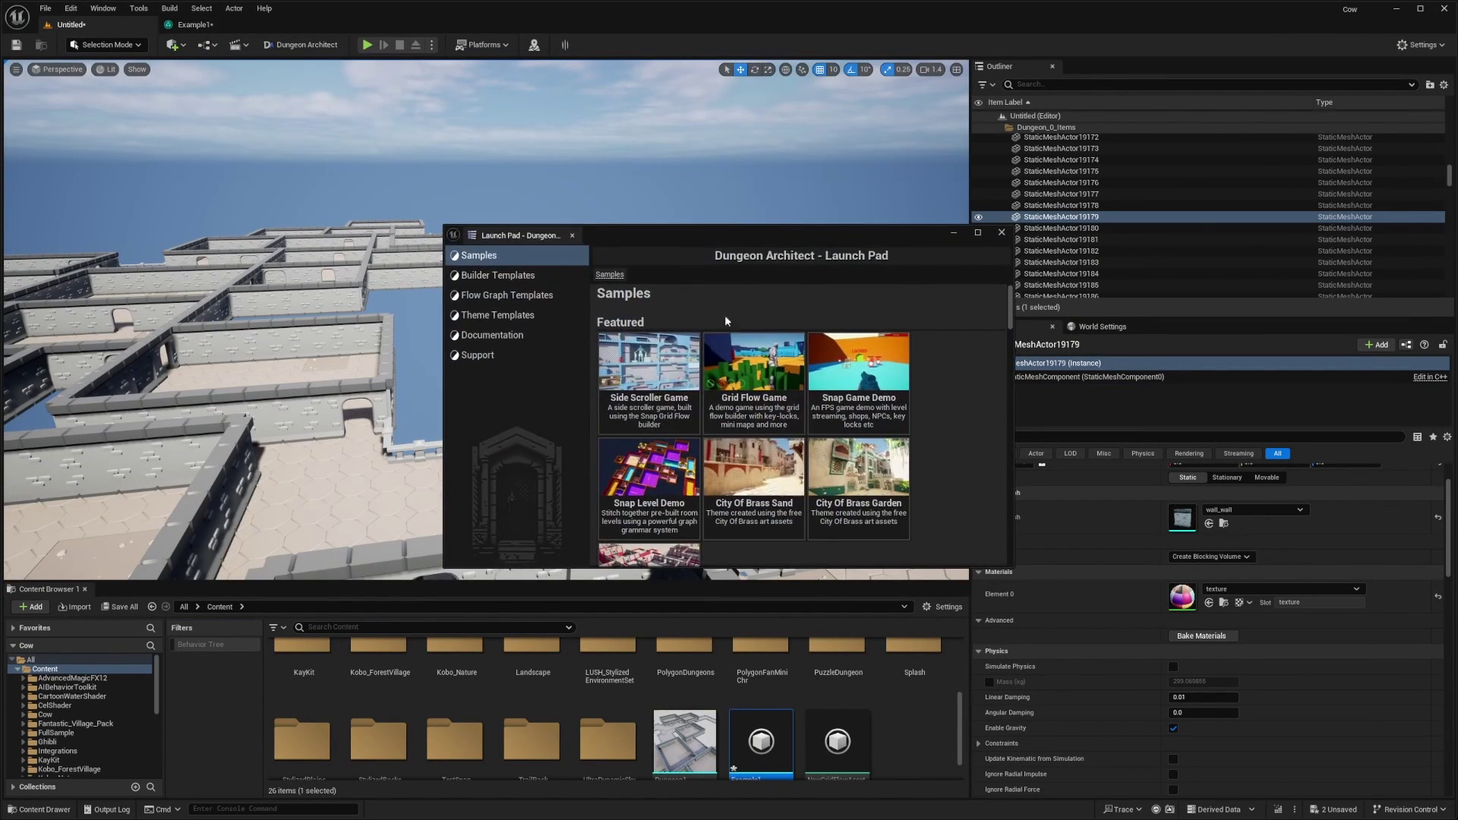
pyautogui.scroll(-5, 695, 445)
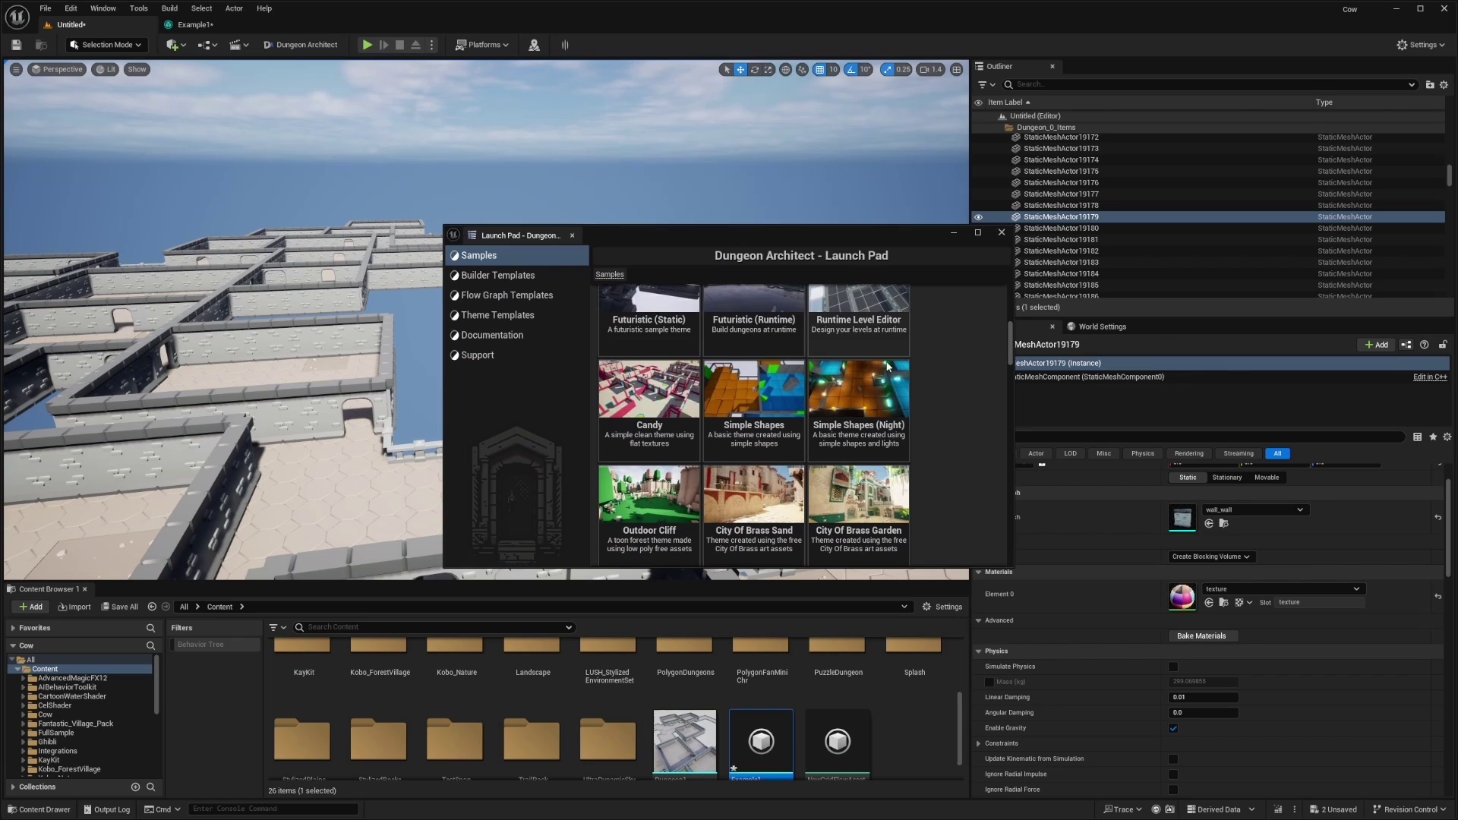
pyautogui.scroll(-10, 772, 476)
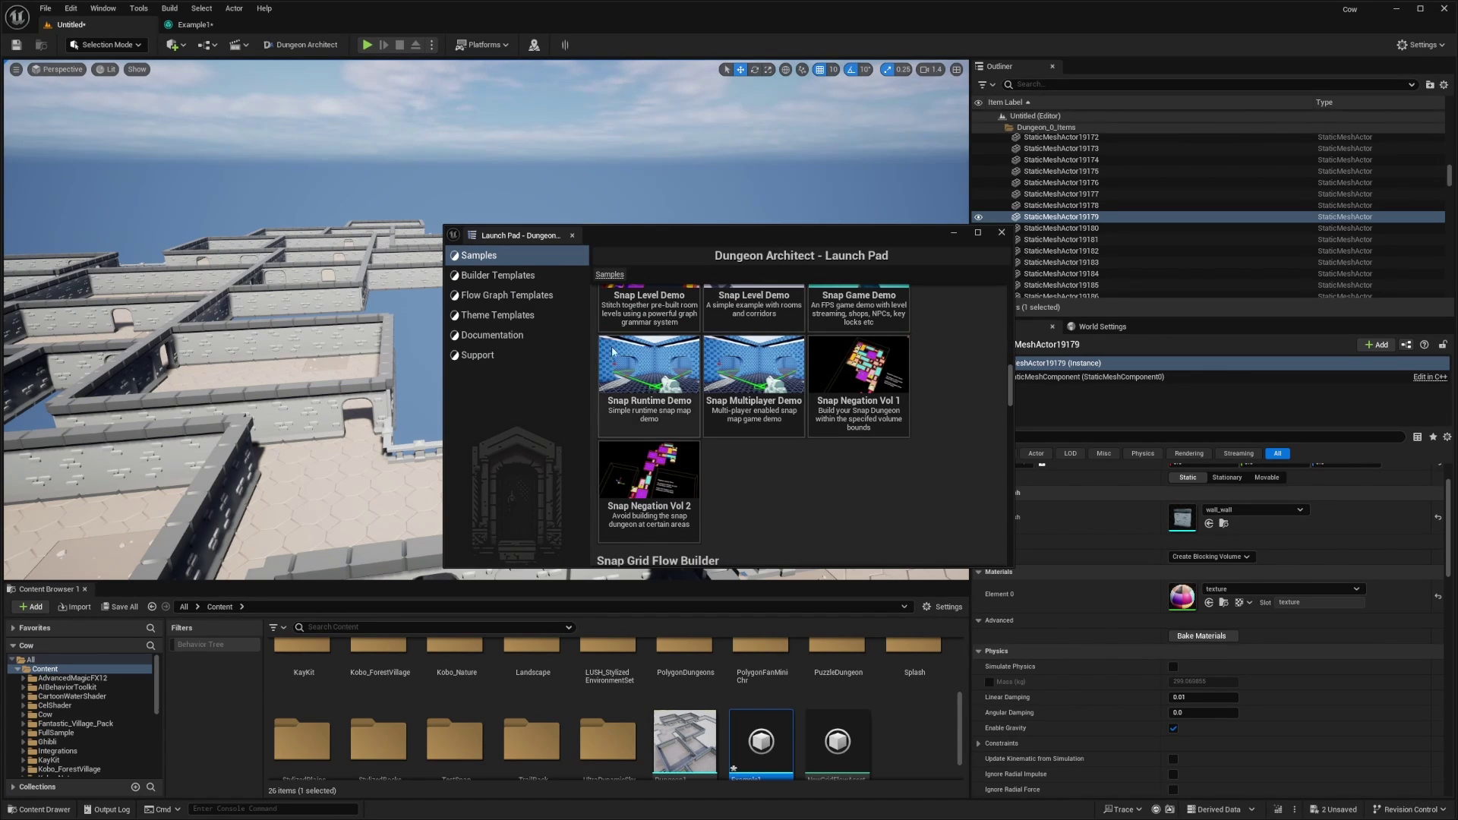
pyautogui.scroll(-8, 759, 403)
pyautogui.scroll(-5, 808, 395)
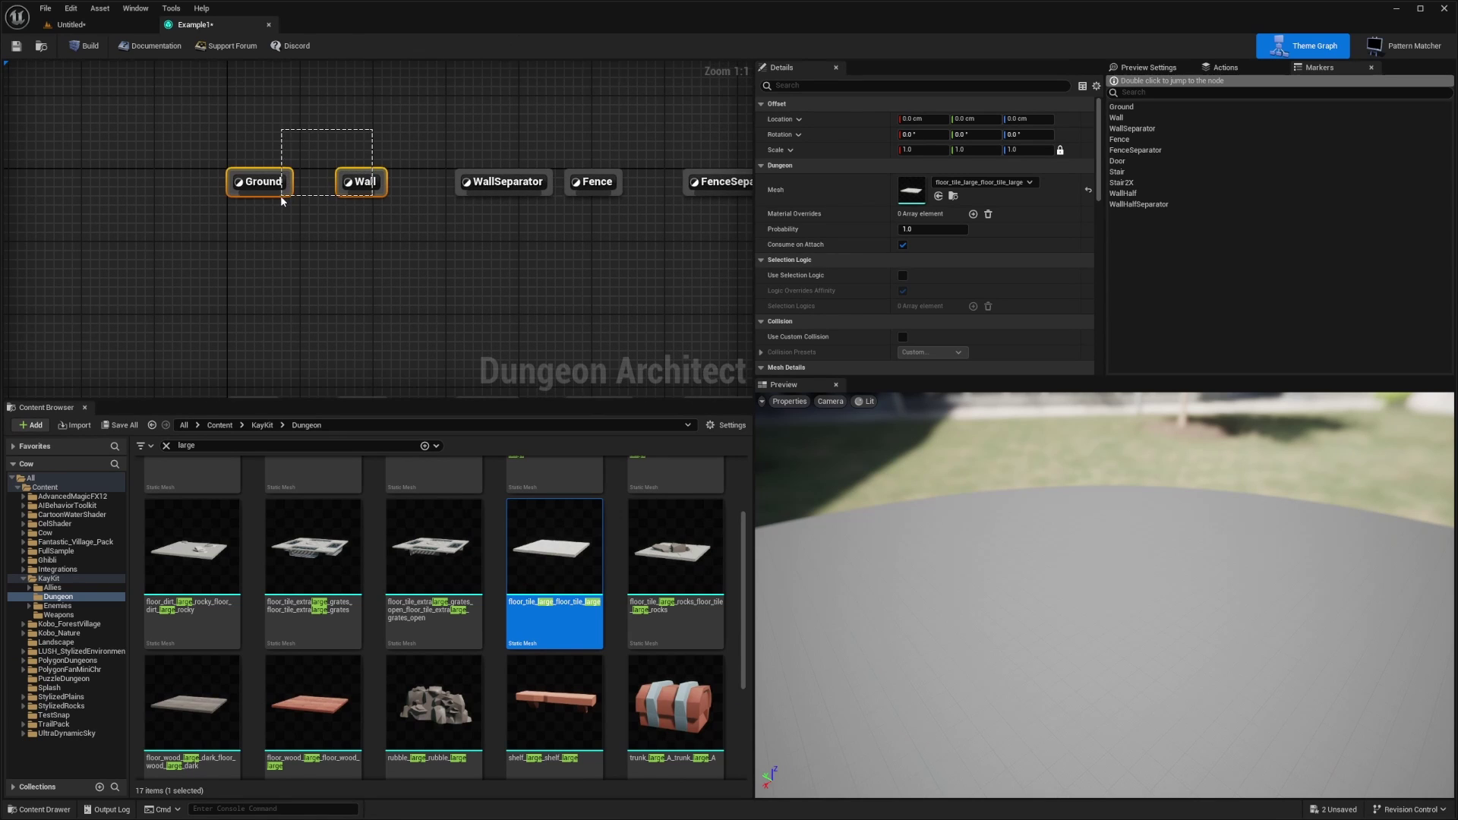
# - In the Example1 theme graph, select the Wall and Ground markers in turn to inspect where each is placed in the preview
pyautogui.moveTo(280, 195); pyautogui.dragTo(304, 196)
pyautogui.moveTo(486, 261)
pyautogui.mouseDown(button='right')
pyautogui.moveTo(289, 252)
pyautogui.moveTo(449, 218)
pyautogui.moveTo(552, 258)
pyautogui.mouseUp(button='right')
pyautogui.click(309, 173)
pyautogui.click(258, 154)
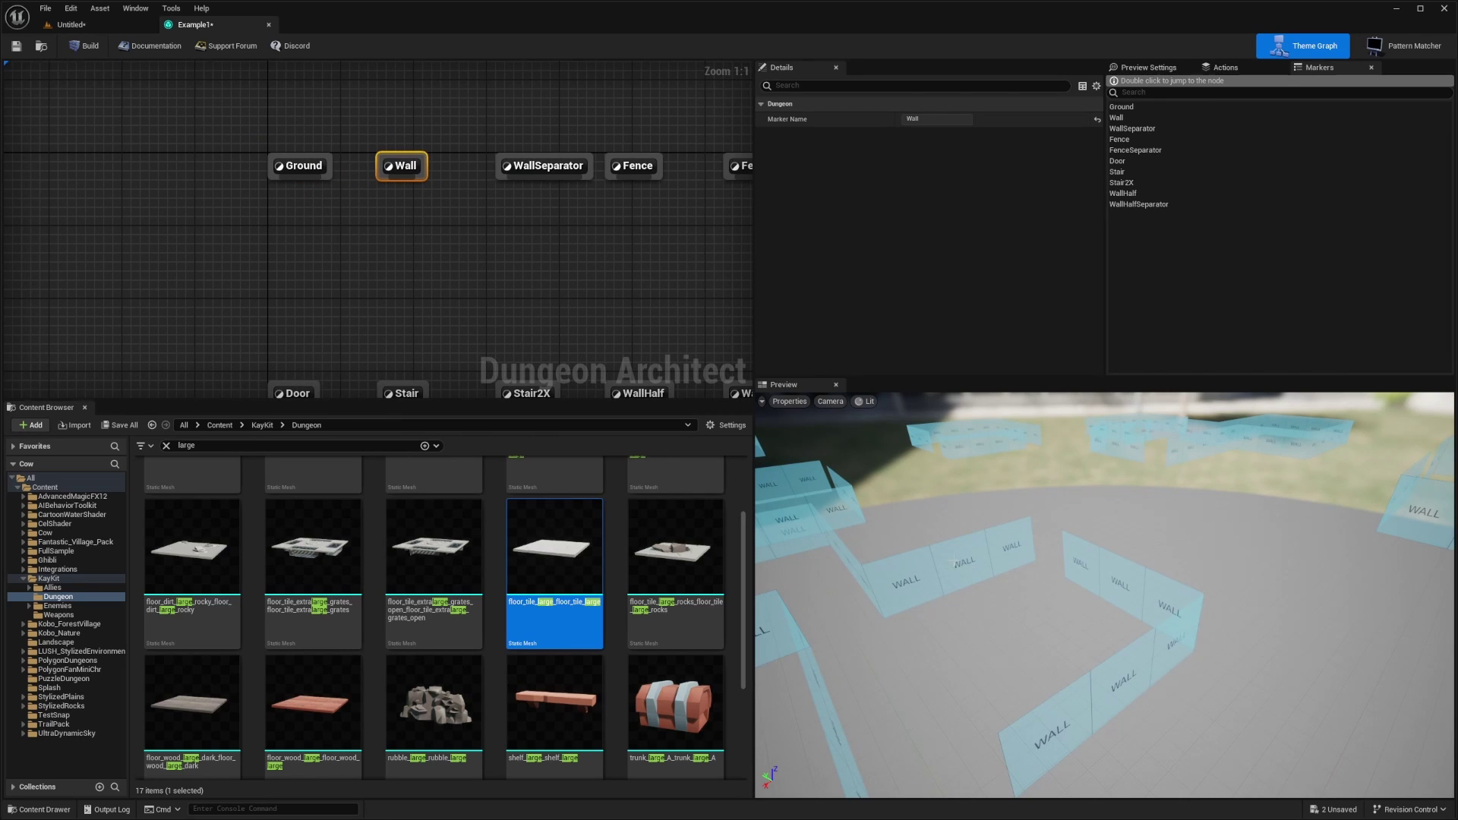
pyautogui.moveTo(1104, 595); pyautogui.dragTo(1435, 598, button='right')
pyautogui.moveTo(1169, 597); pyautogui.dragTo(945, 514, button='right')
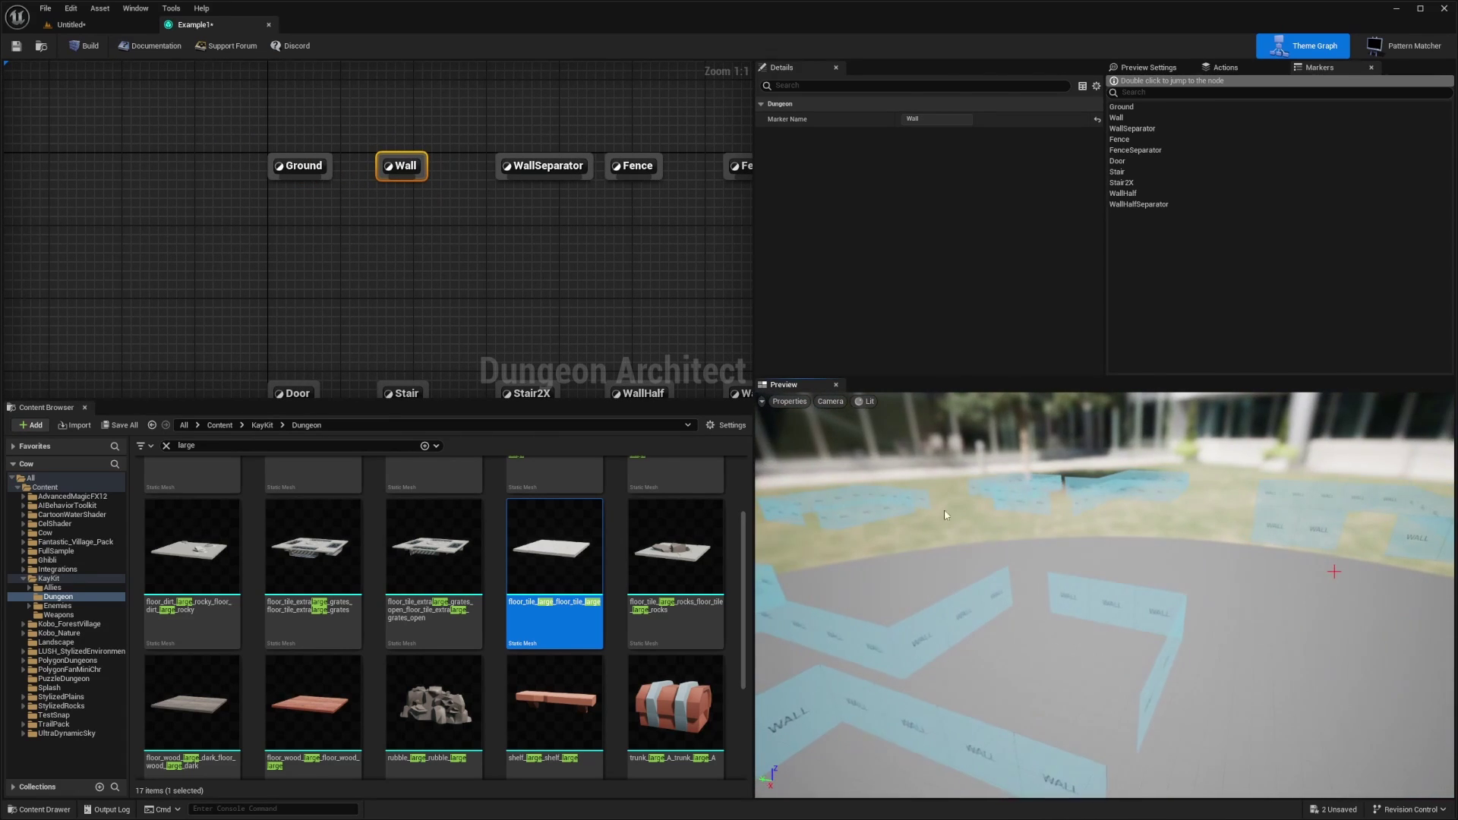
pyautogui.moveTo(267, 198); pyautogui.dragTo(269, 190)
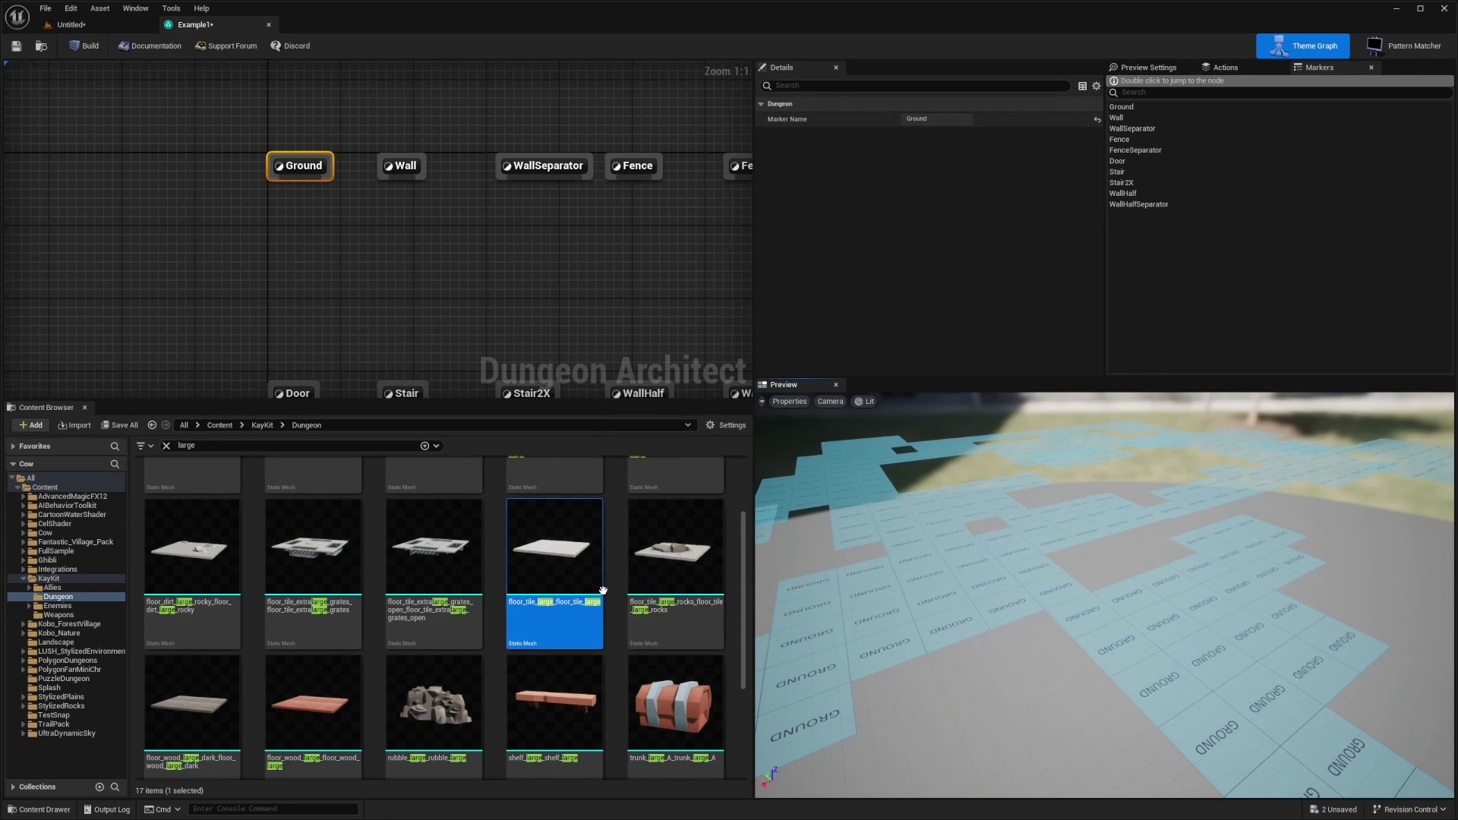
# - Attach the floor_tile_large mesh to the Ground marker and check the tiled floor in the preview
pyautogui.moveTo(568, 581)
pyautogui.moveTo(572, 578); pyautogui.dragTo(294, 174)
pyautogui.moveTo(1006, 502); pyautogui.dragTo(1108, 440, button='right')
pyautogui.moveTo(1135, 550); pyautogui.dragTo(1001, 516, button='right')
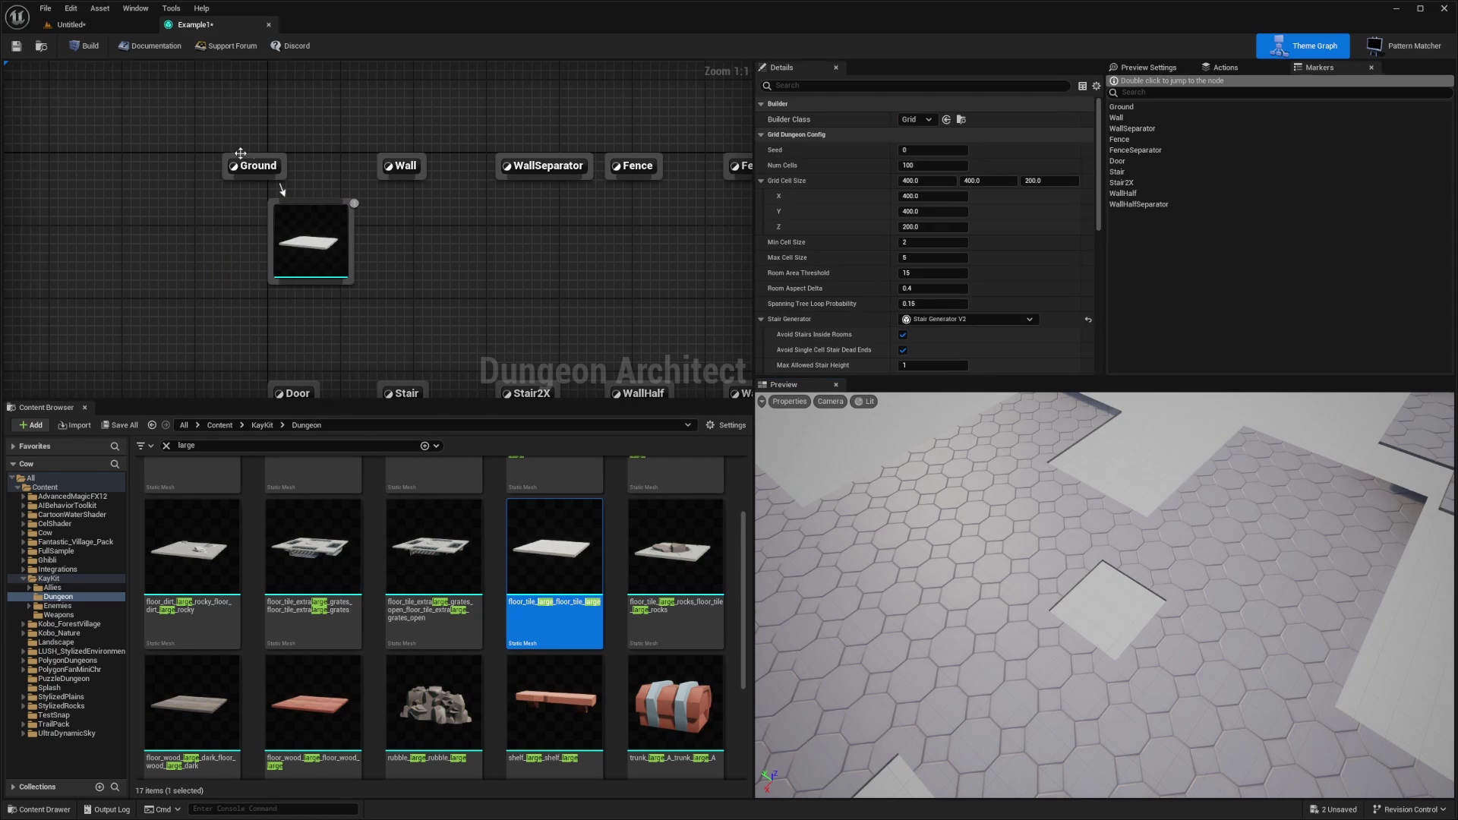
pyautogui.click(258, 165)
pyautogui.click(426, 215)
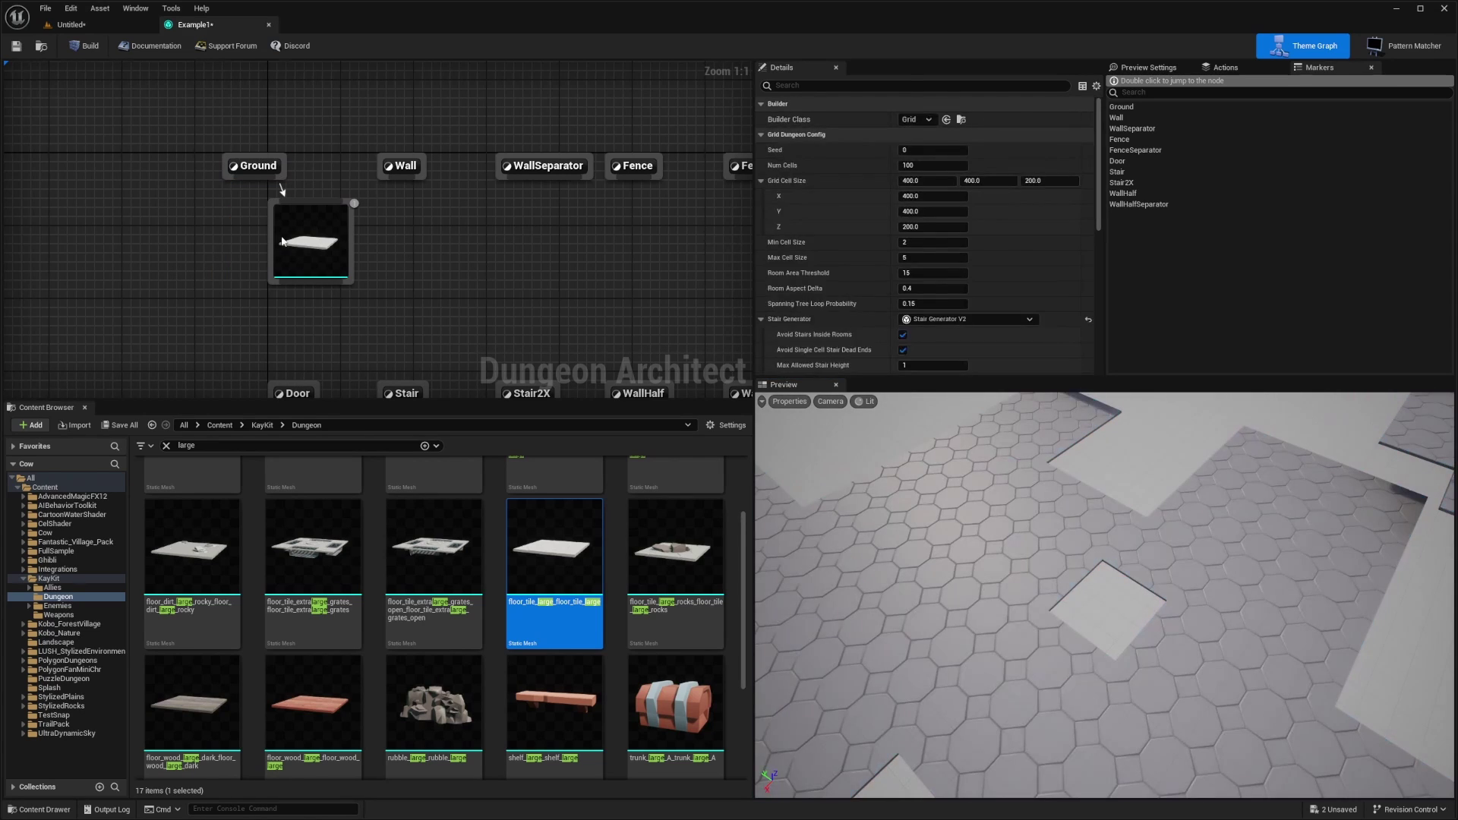
# - Set the floor_tile_large node's probability to 0.5
pyautogui.click(311, 242)
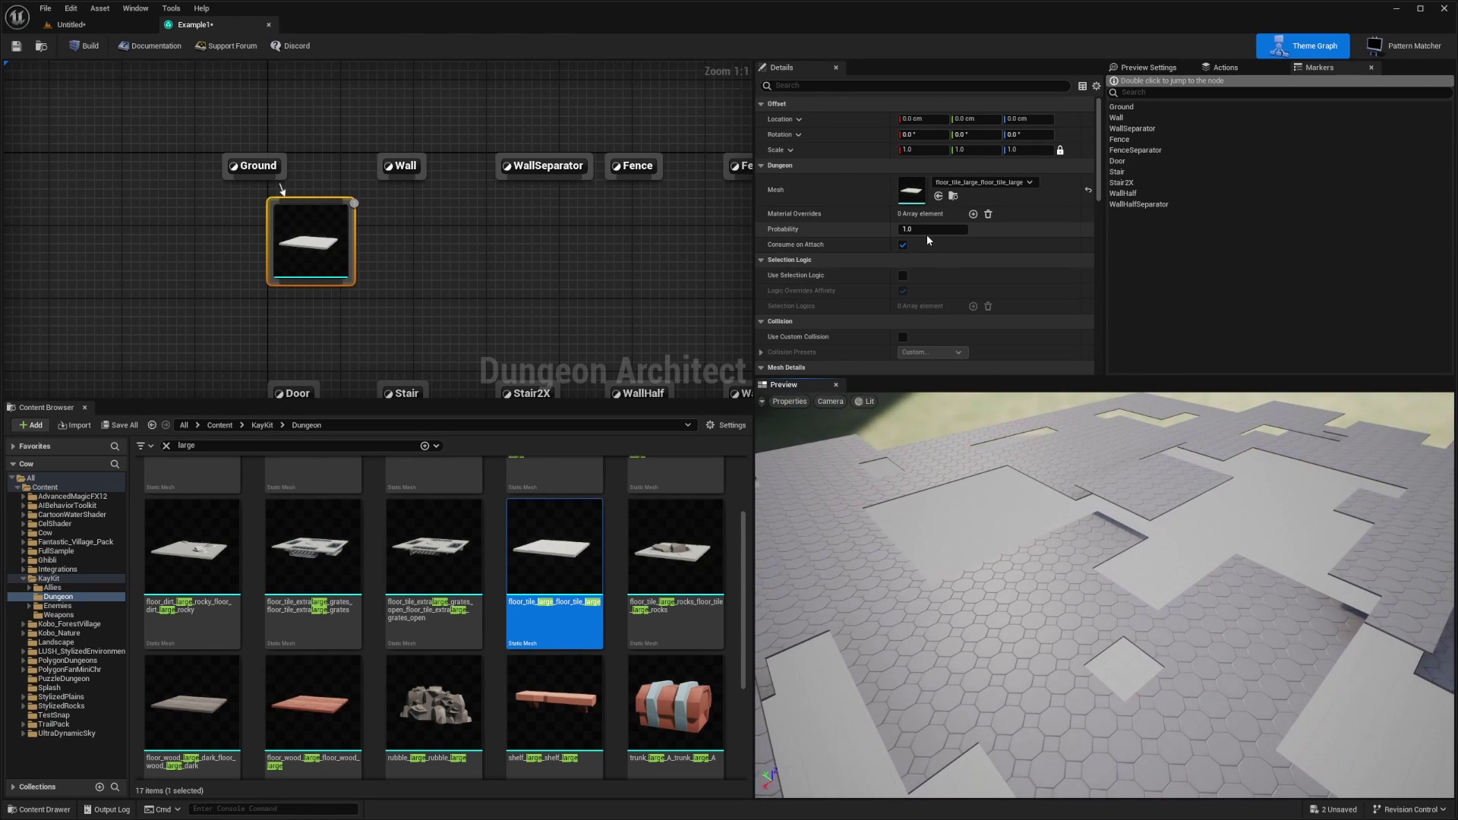
pyautogui.click(917, 228)
pyautogui.write('0.5')
pyautogui.press('Return')
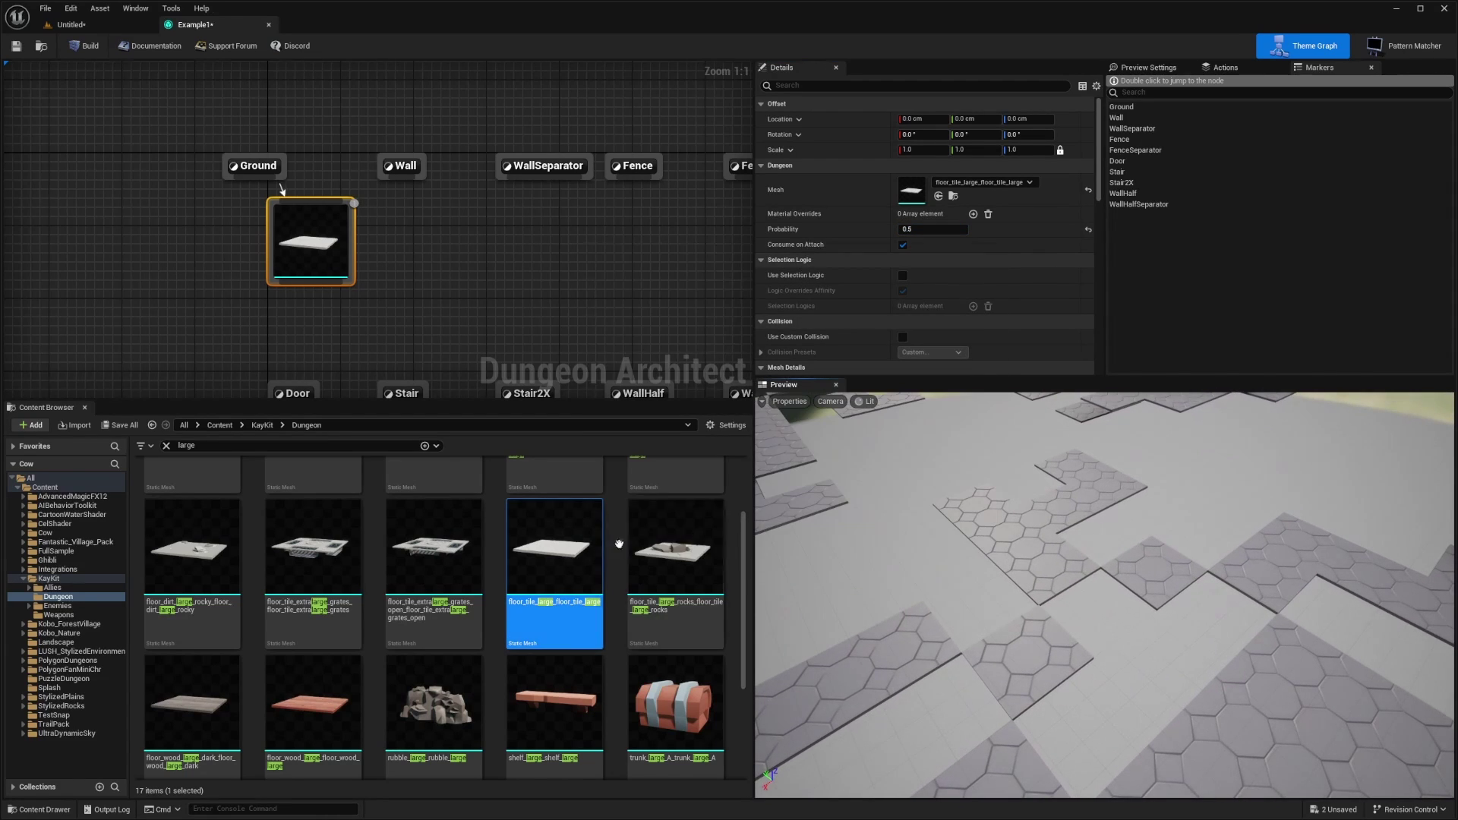
# - Add the floor_dirt_large mesh under the Ground marker and set its probability to 0.2
pyautogui.moveTo(676, 474); pyautogui.dragTo(210, 258)
pyautogui.moveTo(248, 178); pyautogui.dragTo(210, 201)
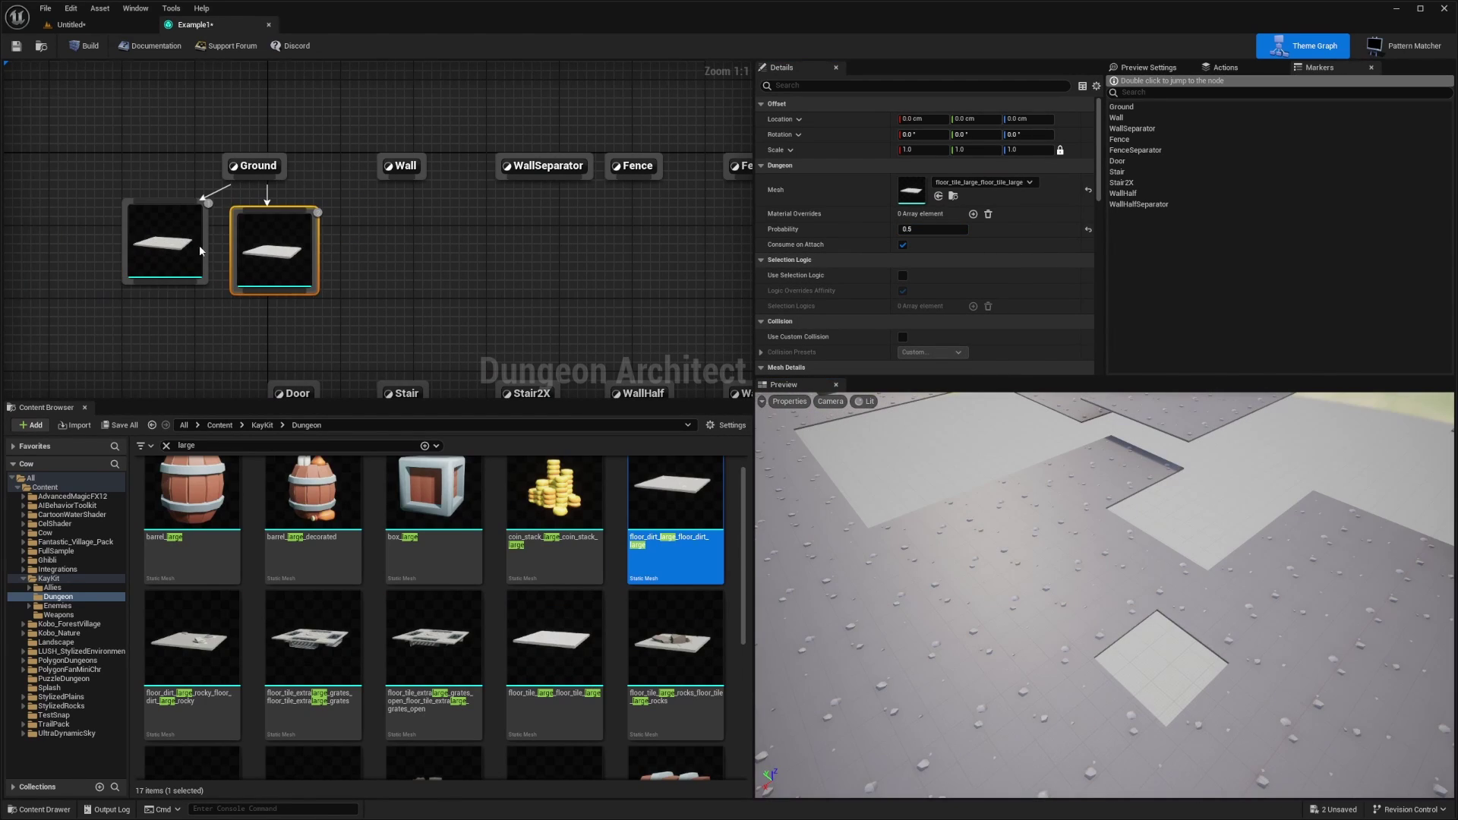
pyautogui.click(199, 247)
pyautogui.click(941, 231)
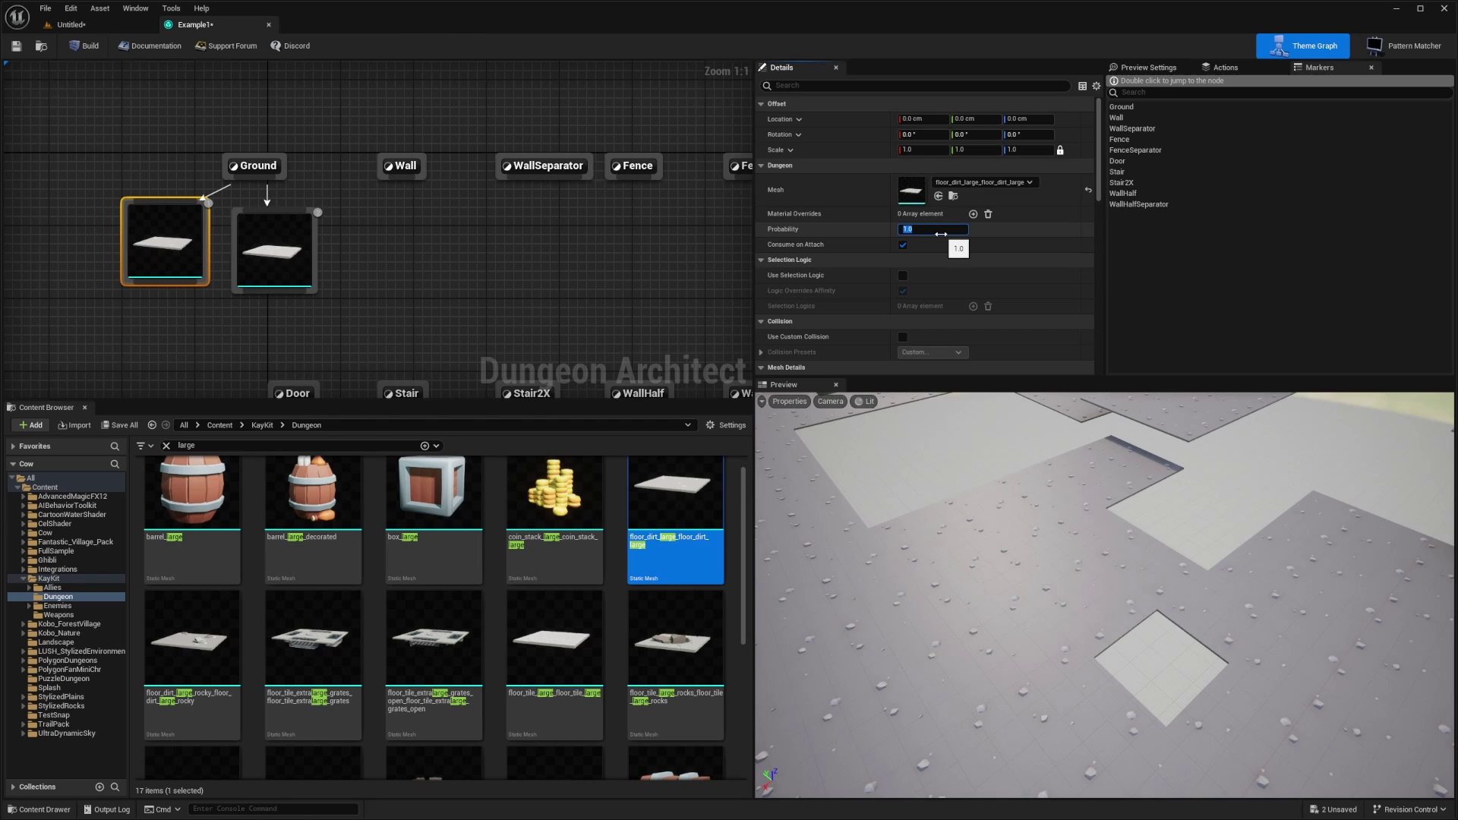
pyautogui.write('0.2')
pyautogui.press('Return')
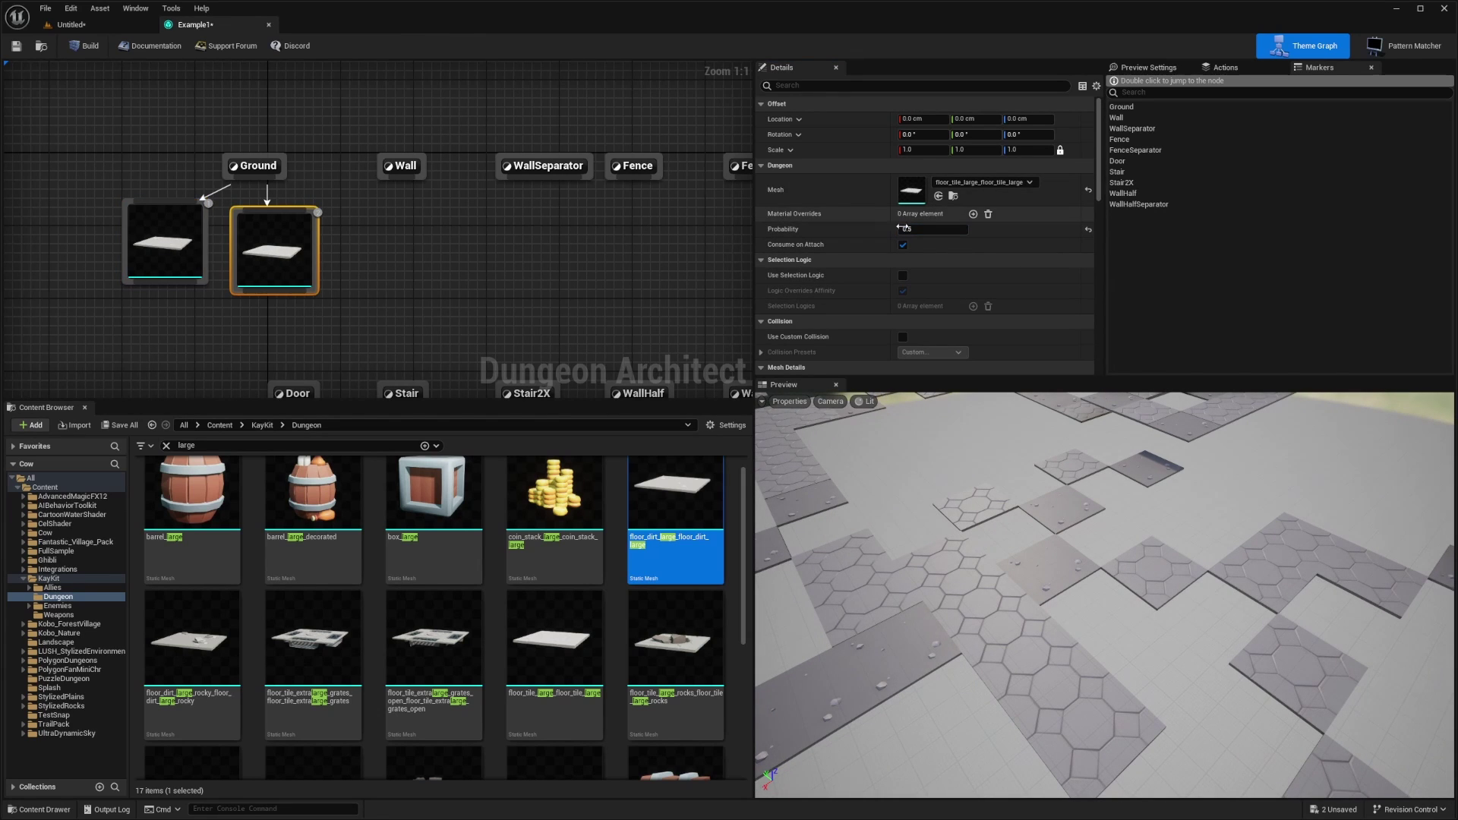
# - Set the floor_tile_large node's probability to 1 and check the mix of floor tiles in the preview
pyautogui.click(934, 229)
pyautogui.write('1')
pyautogui.press('Return')
pyautogui.click(995, 496)
pyautogui.scroll(-5, 994, 497)
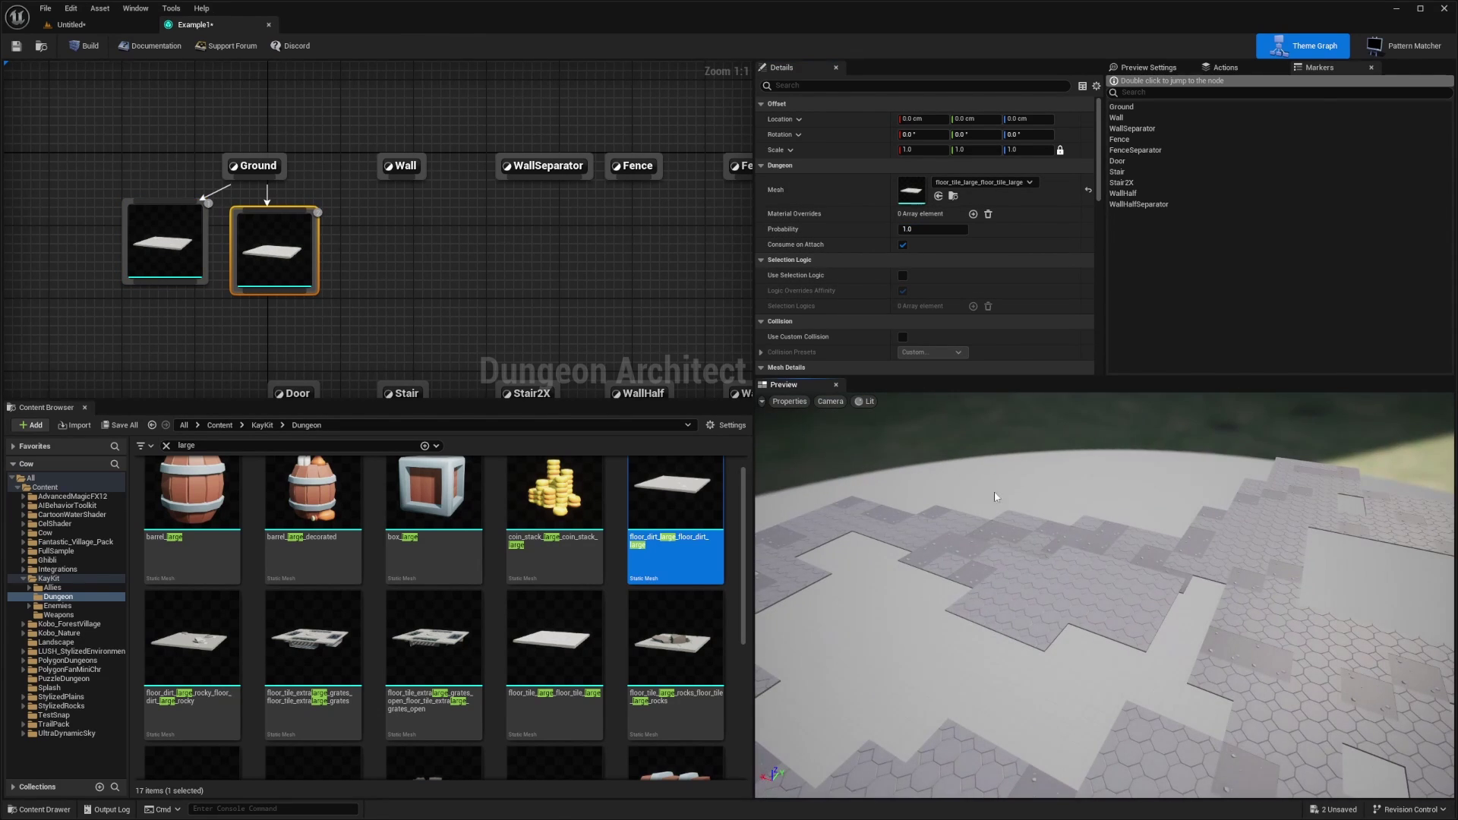
pyautogui.moveTo(995, 497)
pyautogui.mouseDown(button='right')
pyautogui.moveTo(1083, 534)
pyautogui.moveTo(1084, 587)
pyautogui.moveTo(995, 497)
pyautogui.mouseUp(button='right')
pyautogui.press('w')
# - Set the floor_dirt_large node's probability to 0.1 and check the floor in the preview
pyautogui.click(165, 242)
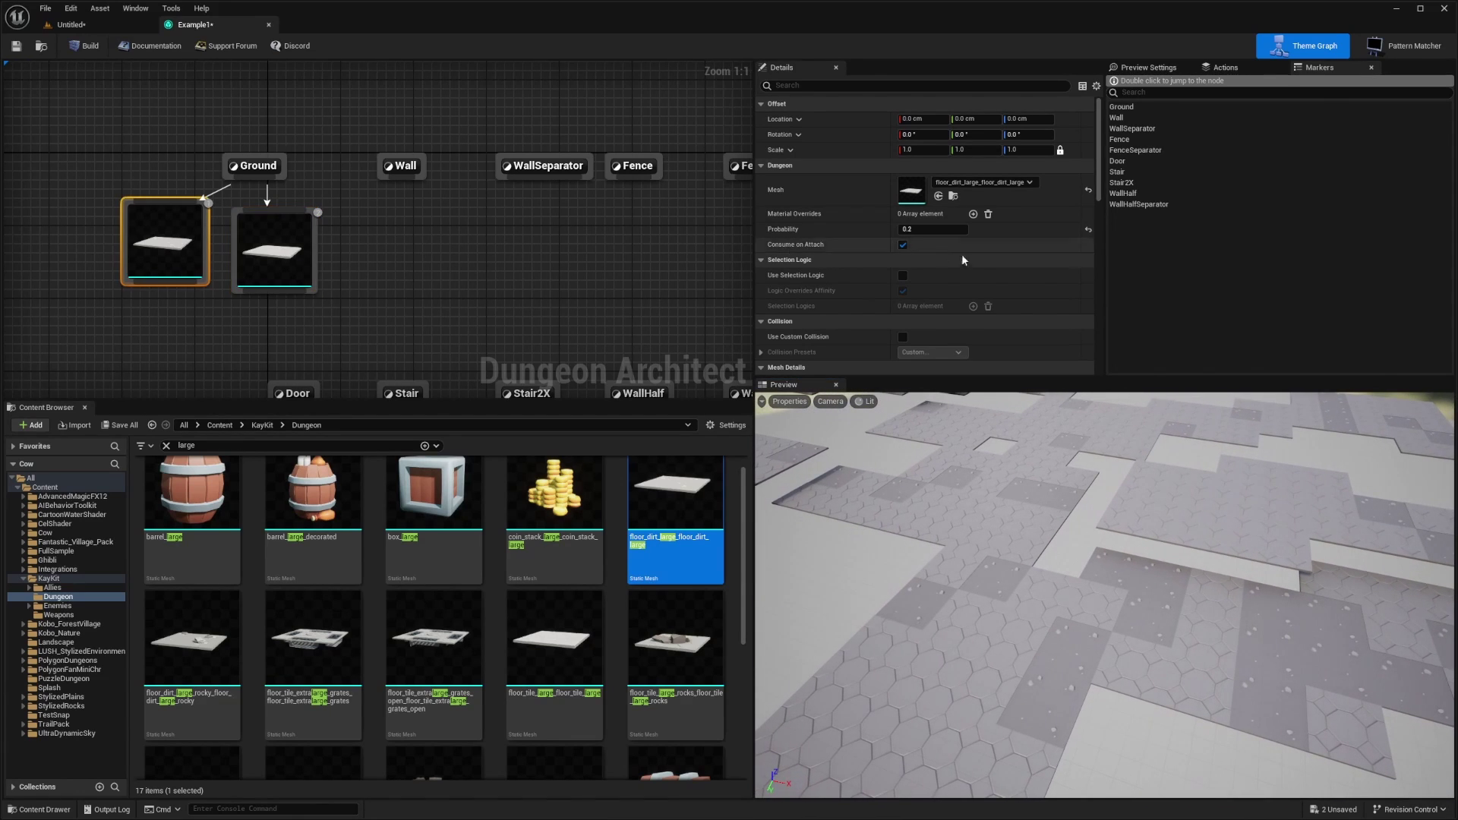
pyautogui.write('0.1')
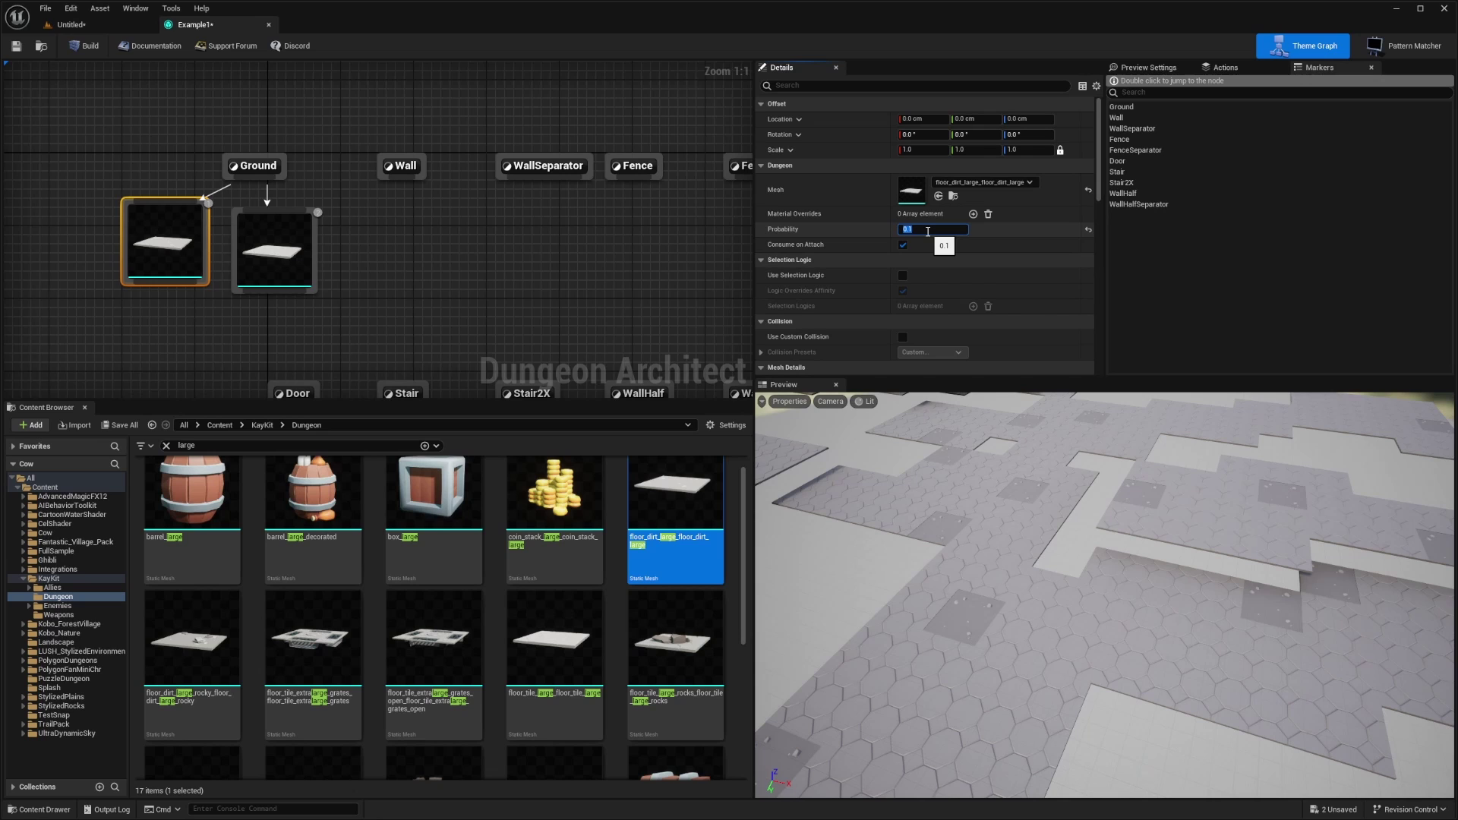
pyautogui.press('Return')
pyautogui.moveTo(980, 424); pyautogui.dragTo(1018, 417, button='right')
# - Arrange the two floor mesh nodes side by side beneath the Ground marker, away from the Wall marker
pyautogui.moveTo(530, 272); pyautogui.dragTo(167, 261)
pyautogui.moveTo(263, 258); pyautogui.dragTo(235, 248)
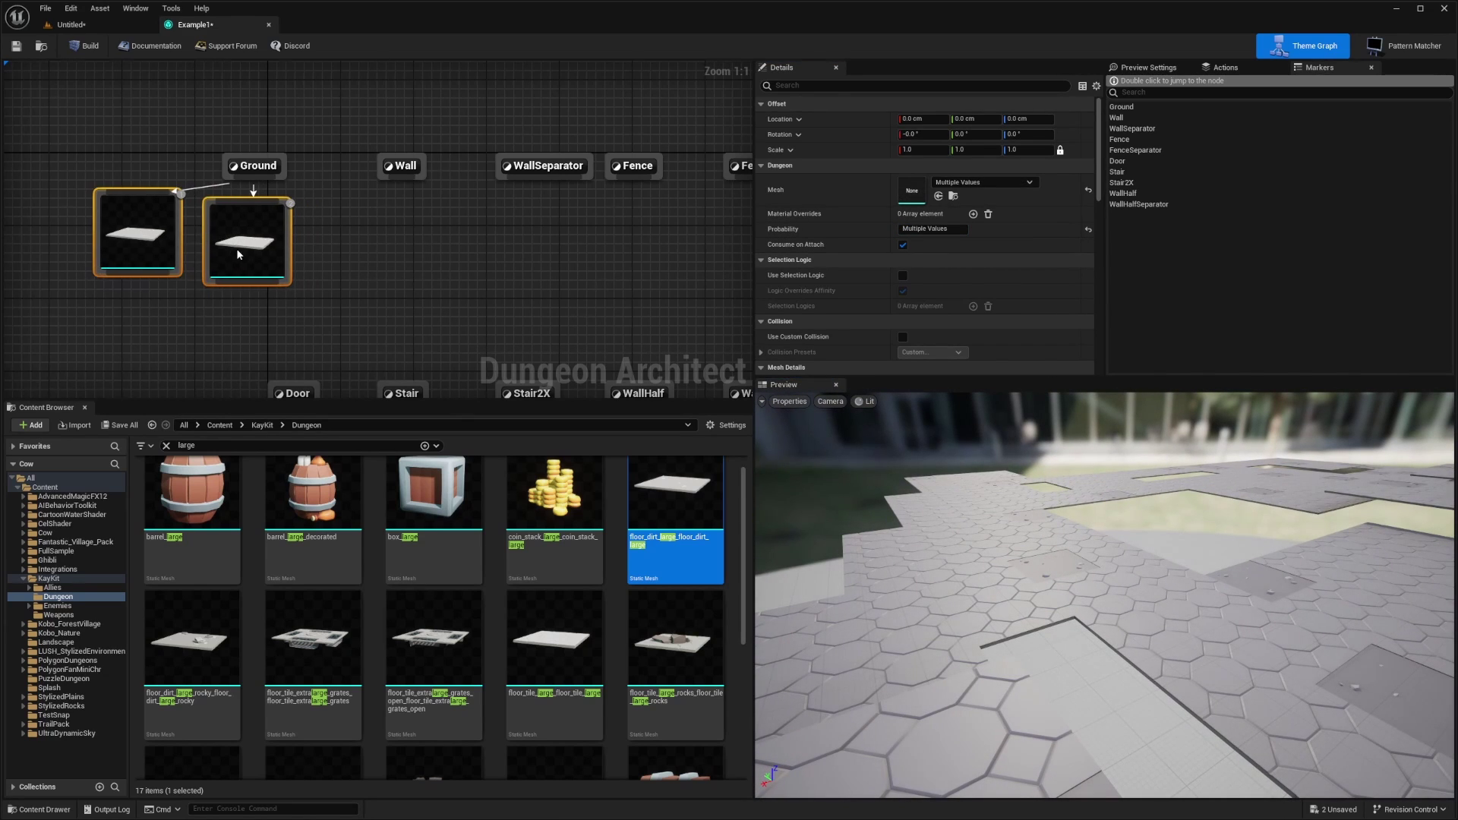
pyautogui.click(272, 131)
pyautogui.moveTo(258, 165); pyautogui.dragTo(213, 155)
pyautogui.moveTo(314, 205); pyautogui.dragTo(148, 245)
pyautogui.moveTo(285, 240); pyautogui.dragTo(276, 231)
pyautogui.click(299, 217)
pyautogui.moveTo(158, 223); pyautogui.dragTo(164, 228)
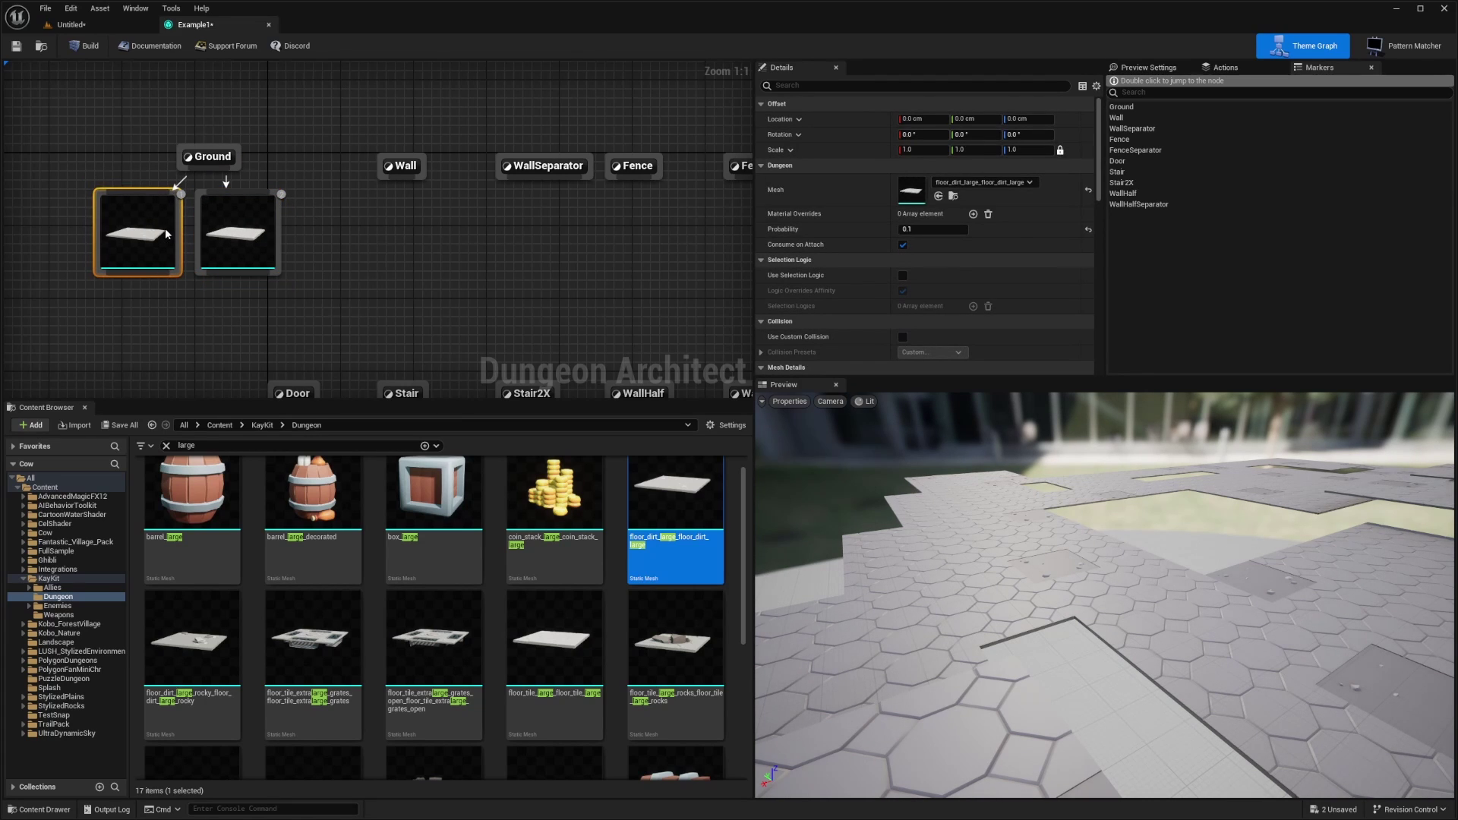
pyautogui.keyDown('shift'); pyautogui.click(235, 223); pyautogui.keyUp('shift')
pyautogui.click(543, 325)
# - Filter the Dungeon assets by "wall" and attach the wall_arched mesh to the Wall marker
pyautogui.scroll(-4, 486, 677)
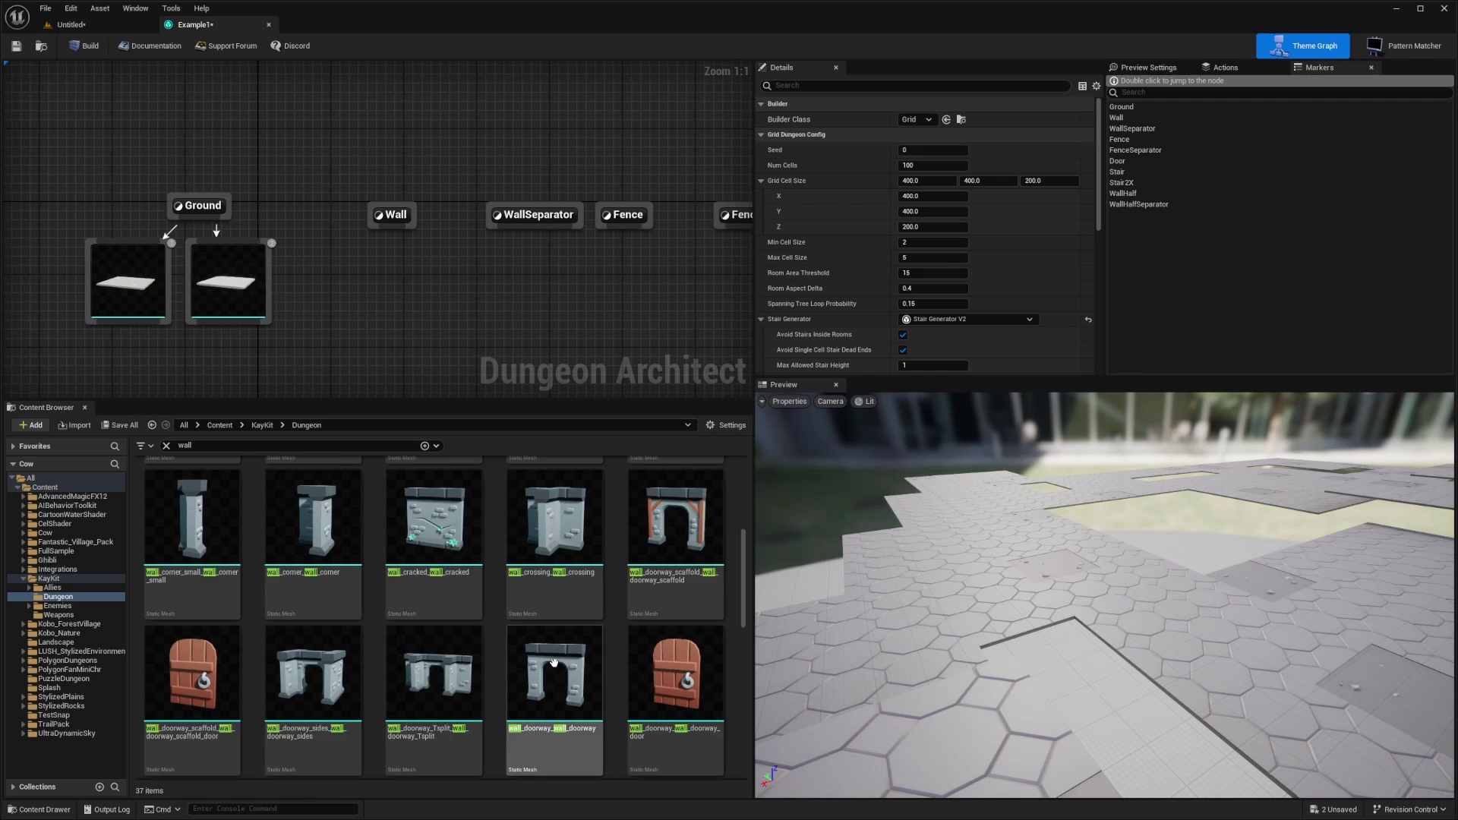
pyautogui.scroll(4, 608, 547)
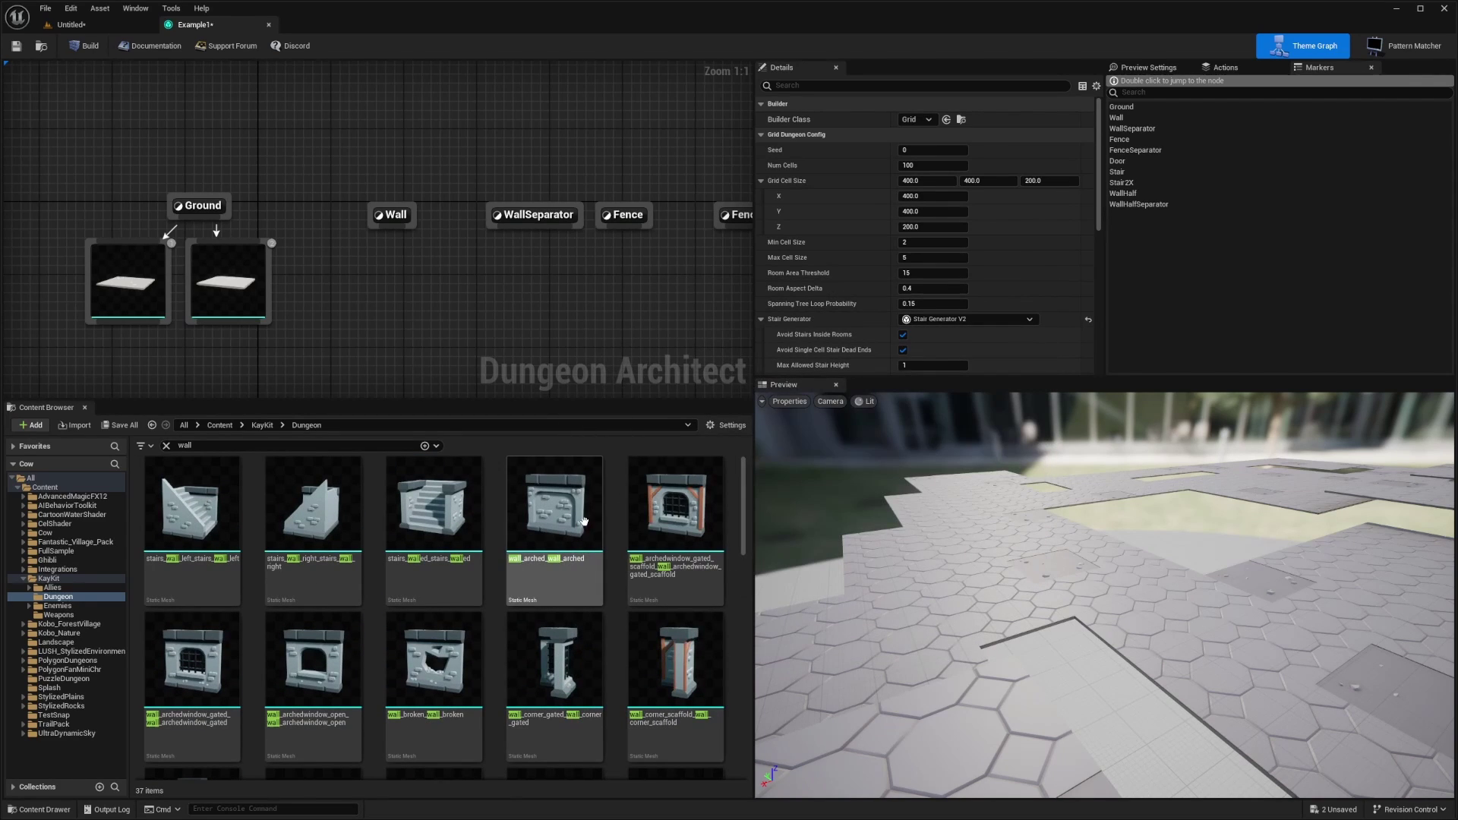
pyautogui.moveTo(555, 505); pyautogui.dragTo(360, 304)
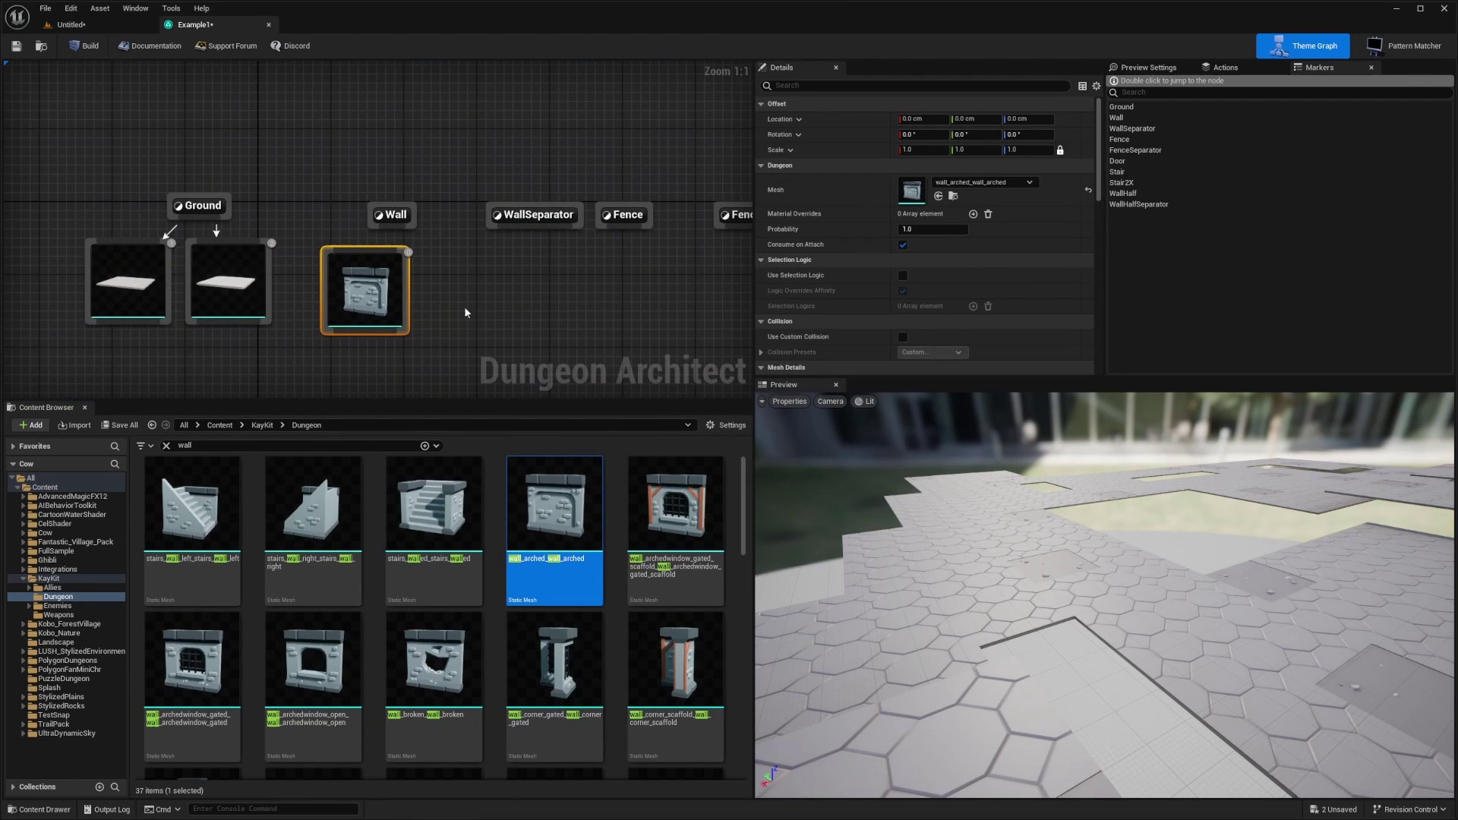
pyautogui.moveTo(359, 252); pyautogui.dragTo(364, 262)
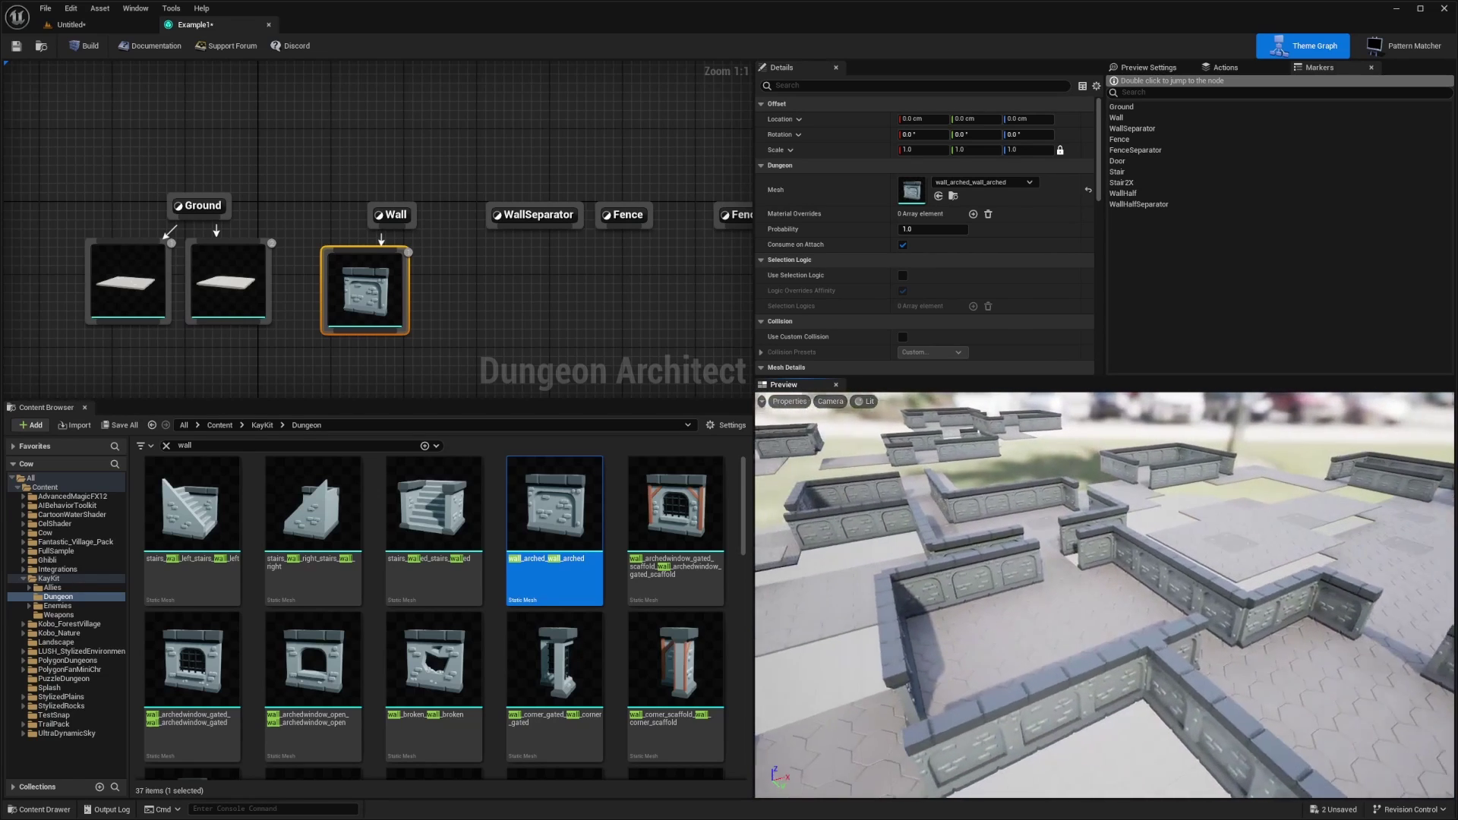
# - Attach the wall_archedwindow_gated mesh to the Wall marker and line its node up beside wall_arched
pyautogui.moveTo(373, 303); pyautogui.dragTo(410, 305)
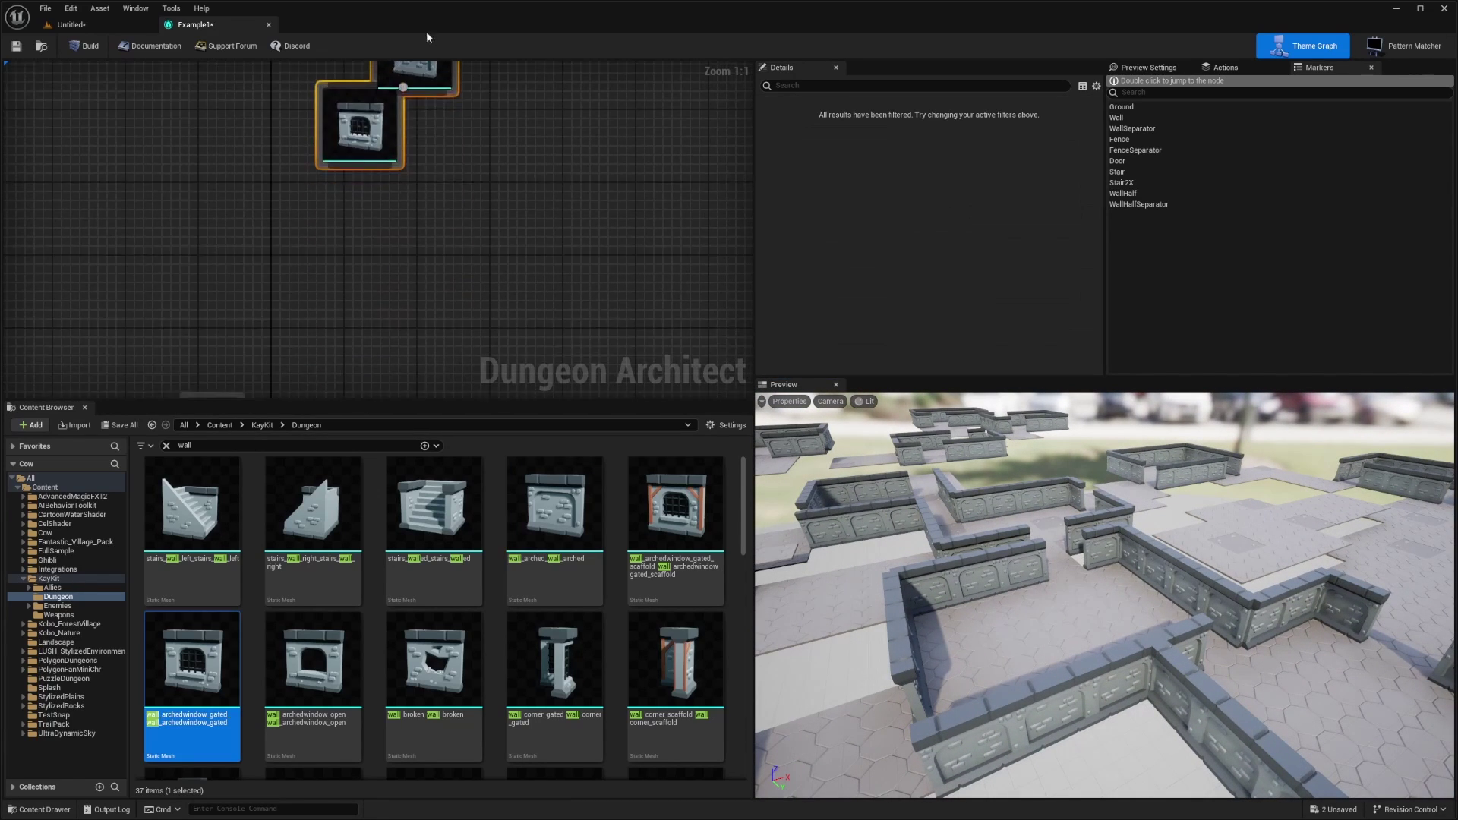
pyautogui.moveTo(192, 661)
pyautogui.mouseDown()
pyautogui.moveTo(373, 346)
pyautogui.moveTo(385, 228)
pyautogui.mouseUp()
pyautogui.moveTo(552, 241); pyautogui.dragTo(394, 279)
pyautogui.moveTo(398, 273); pyautogui.dragTo(404, 291)
pyautogui.click(414, 357)
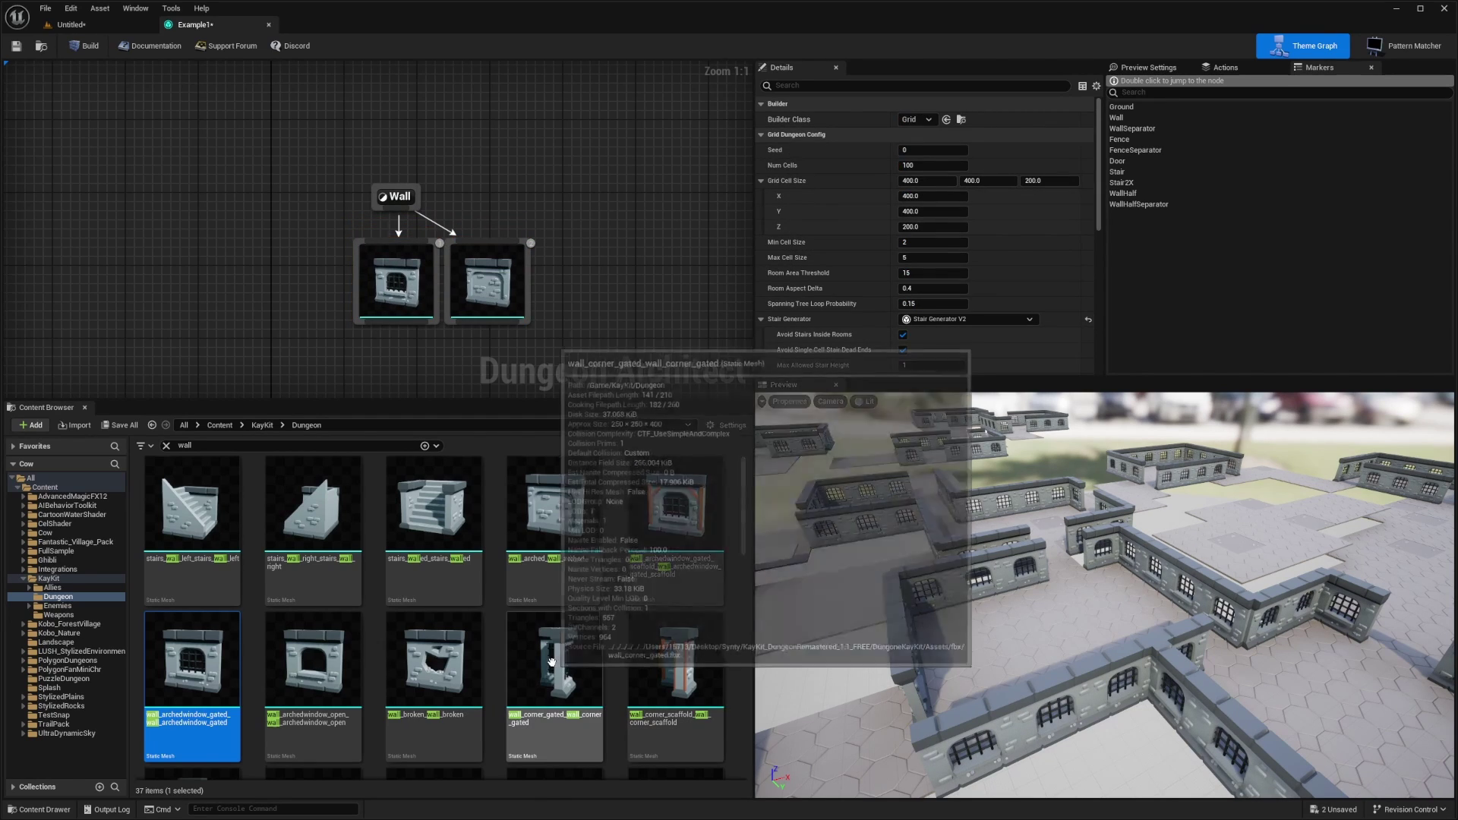
# - Place the wall_cracked and wall_gated meshes in the row of nodes beneath the Wall marker
pyautogui.scroll(-3, 551, 660)
pyautogui.moveTo(433, 561); pyautogui.dragTo(323, 327)
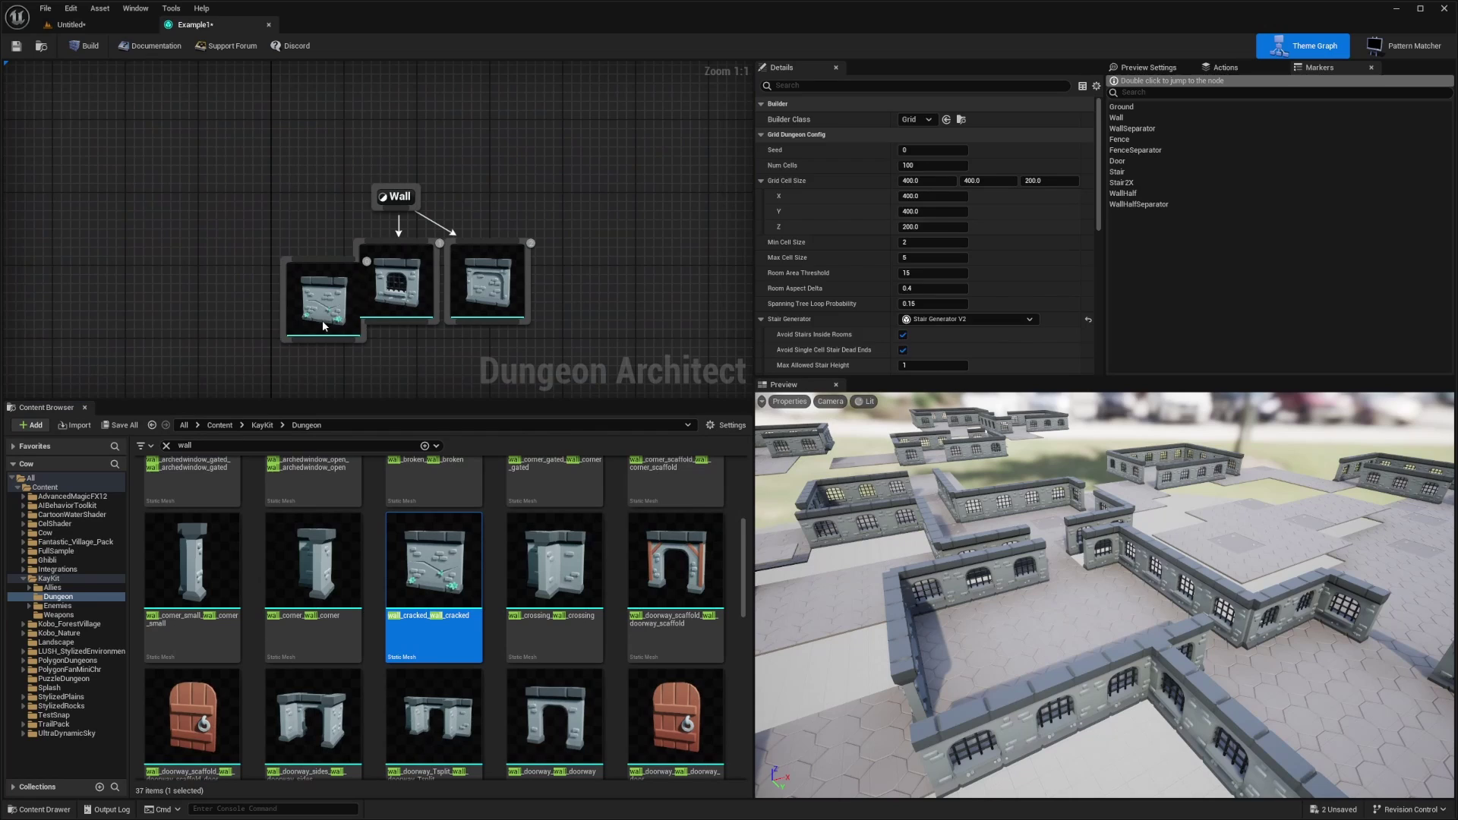
pyautogui.scroll(-2, 313, 721)
pyautogui.moveTo(313, 726); pyautogui.dragTo(210, 312)
# - Place the wall_wall, wall_window_open and wall_window_closed meshes in the same row and connect the Wall marker to every unlinked wall node
pyautogui.scroll(-4, 433, 645)
pyautogui.moveTo(433, 691); pyautogui.dragTo(564, 258)
pyautogui.moveTo(619, 302); pyautogui.dragTo(594, 283)
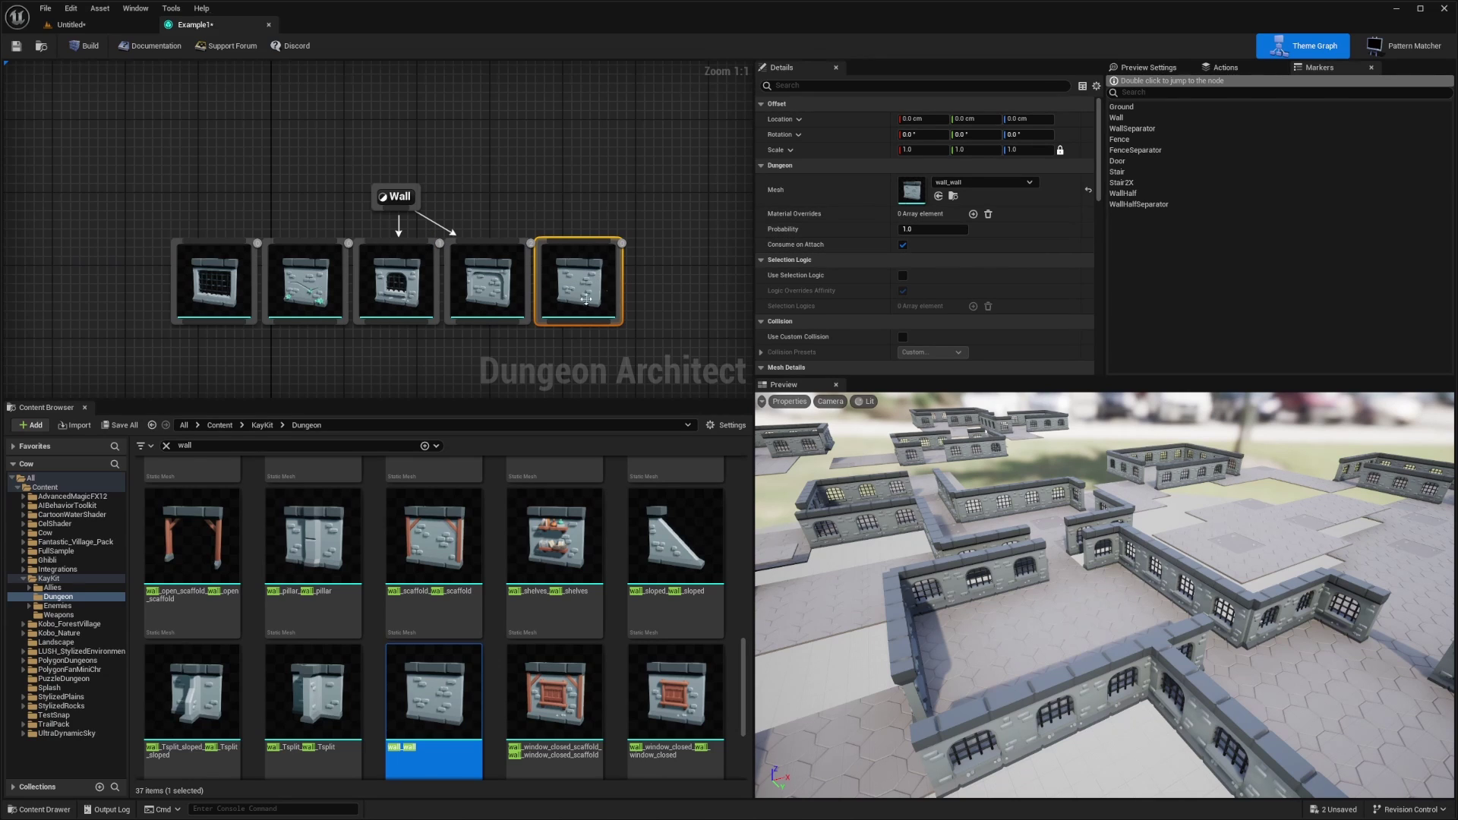
pyautogui.moveTo(313, 687); pyautogui.dragTo(664, 244)
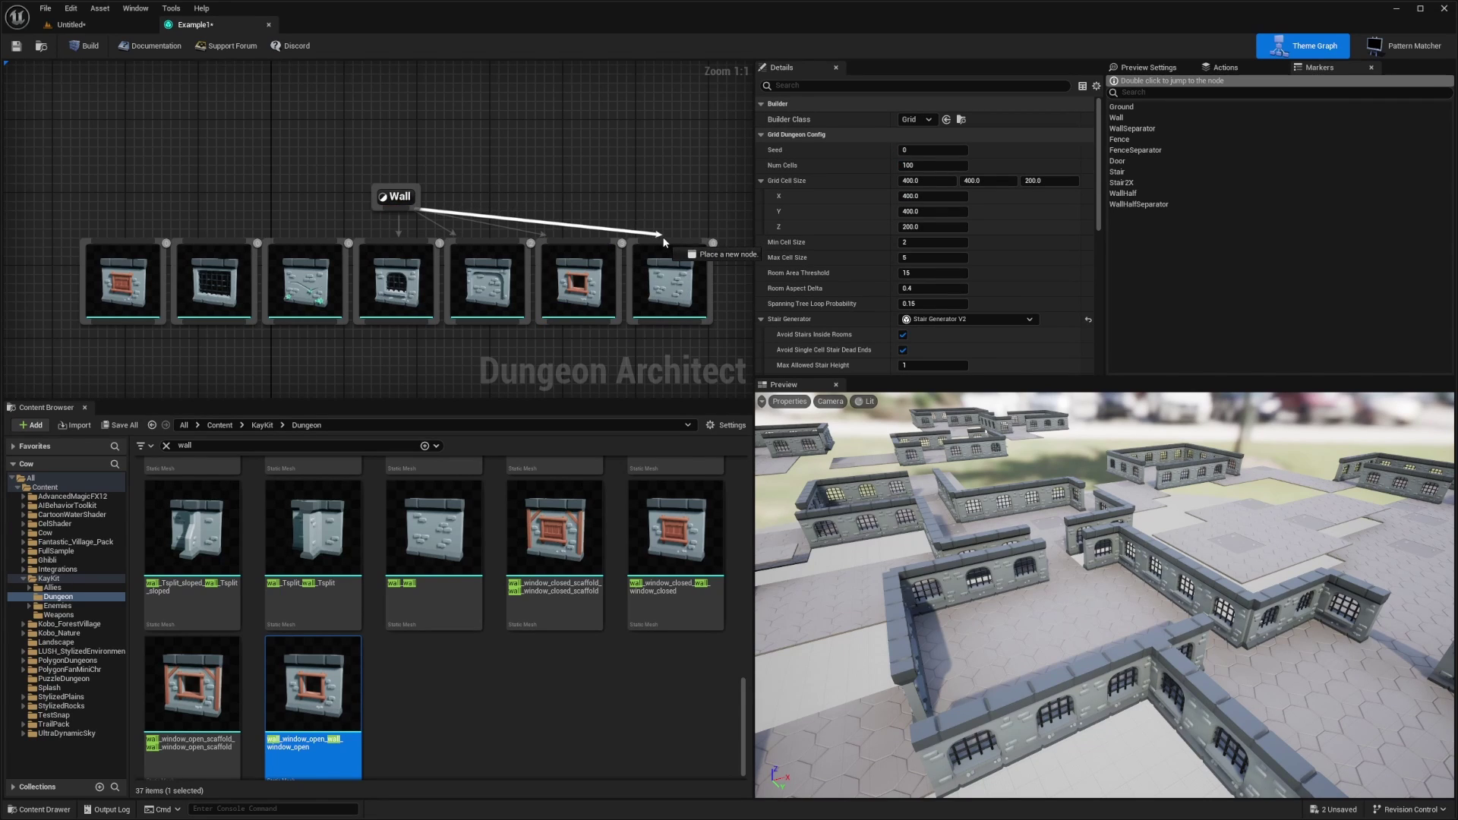
pyautogui.moveTo(400, 209); pyautogui.dragTo(311, 244)
pyautogui.moveTo(399, 218); pyautogui.dragTo(123, 255)
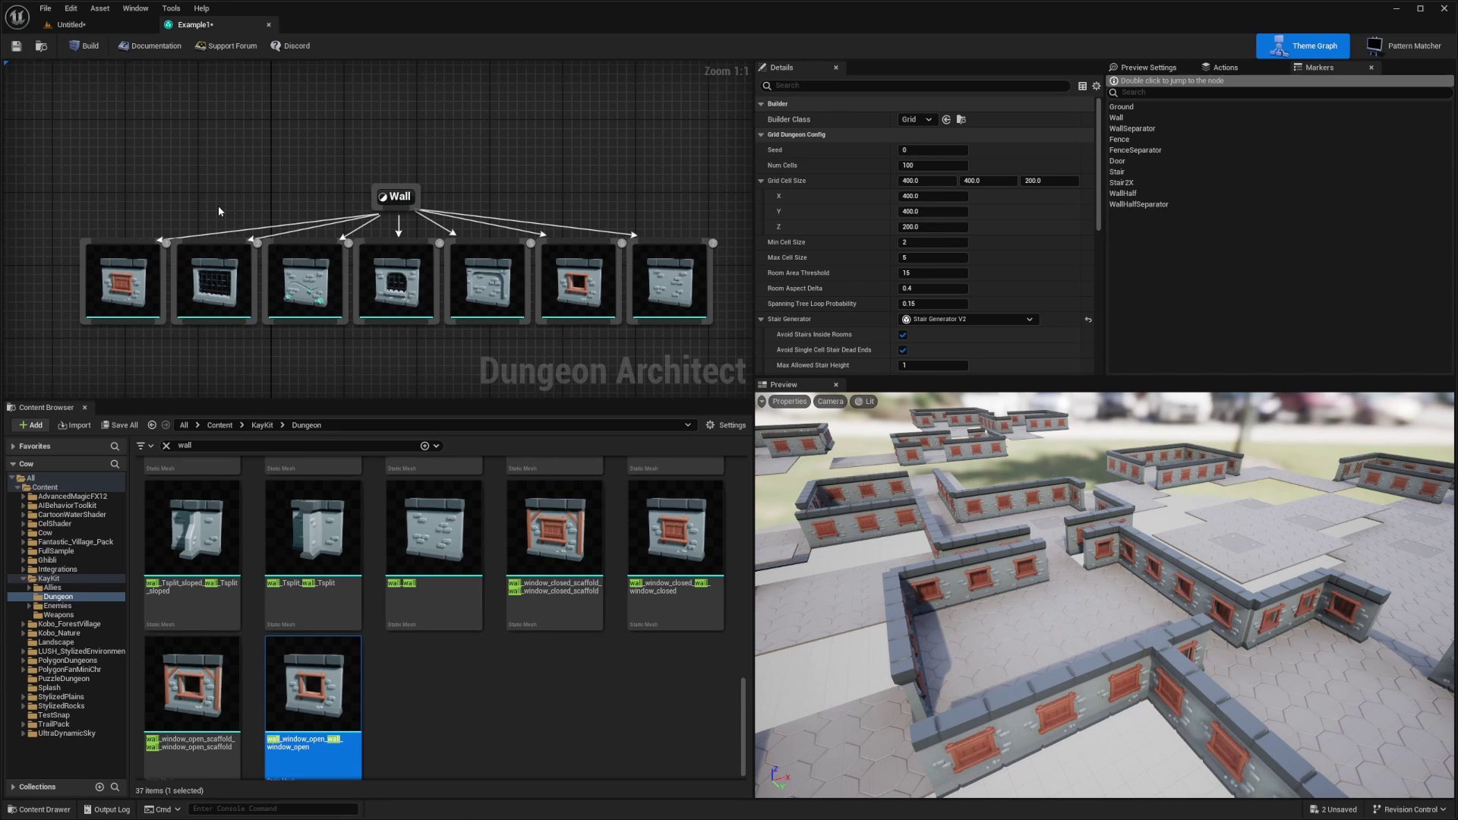
# - Try adding seven wall meshes together as one combined node above the wall row, inspect its mesh list and delete it
pyautogui.keyDown('ctrl'); pyautogui.click(192, 683); pyautogui.keyUp('ctrl')
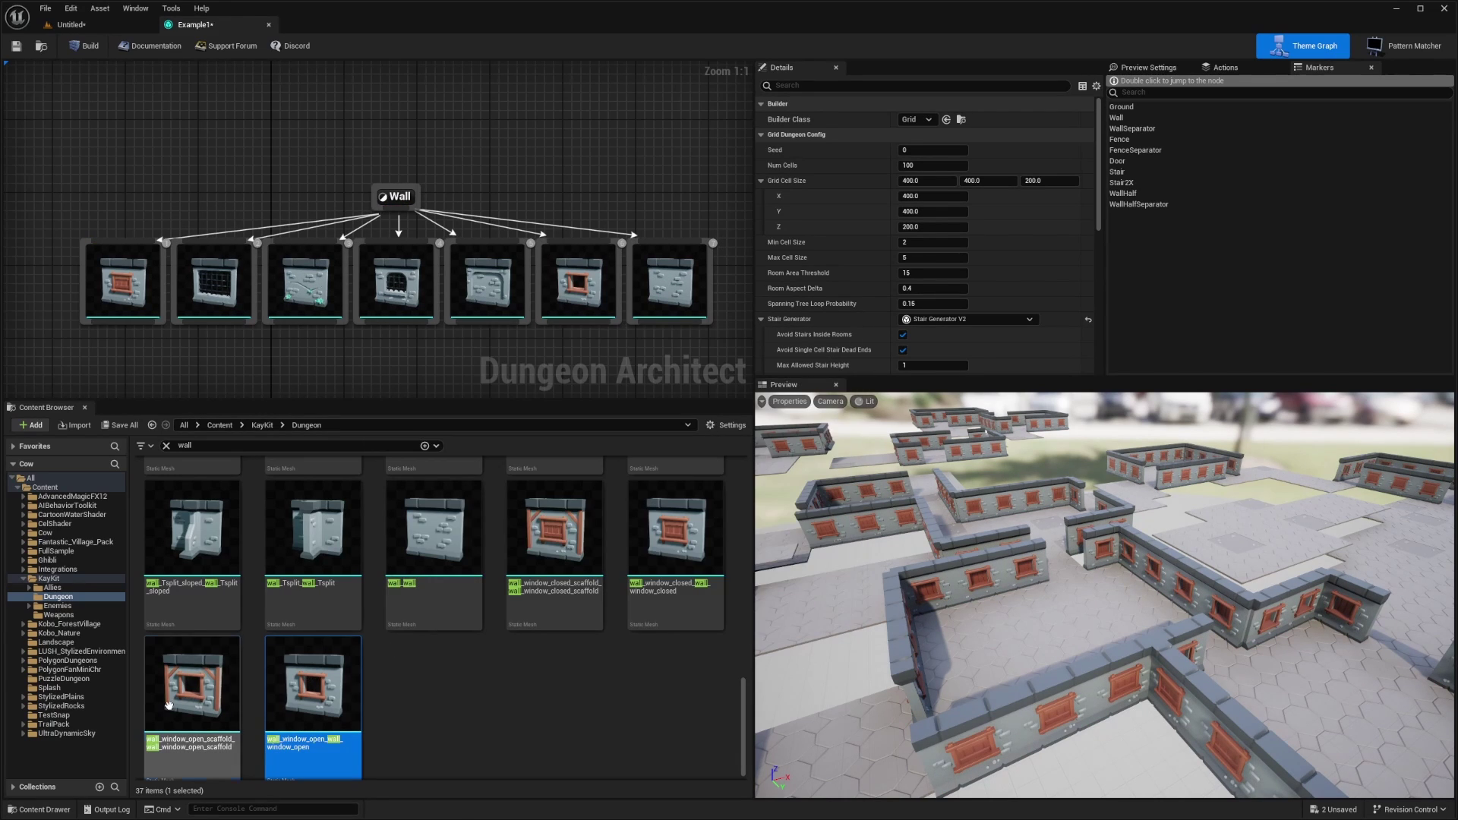
pyautogui.keyDown('ctrl'); pyautogui.click(414, 529); pyautogui.keyUp('ctrl')
pyautogui.keyDown('ctrl'); pyautogui.click(554, 531); pyautogui.keyUp('ctrl')
pyautogui.keyDown('ctrl'); pyautogui.click(676, 532); pyautogui.keyUp('ctrl')
pyautogui.keyDown('ctrl'); pyautogui.scroll(2, 650, 612); pyautogui.keyUp('ctrl')
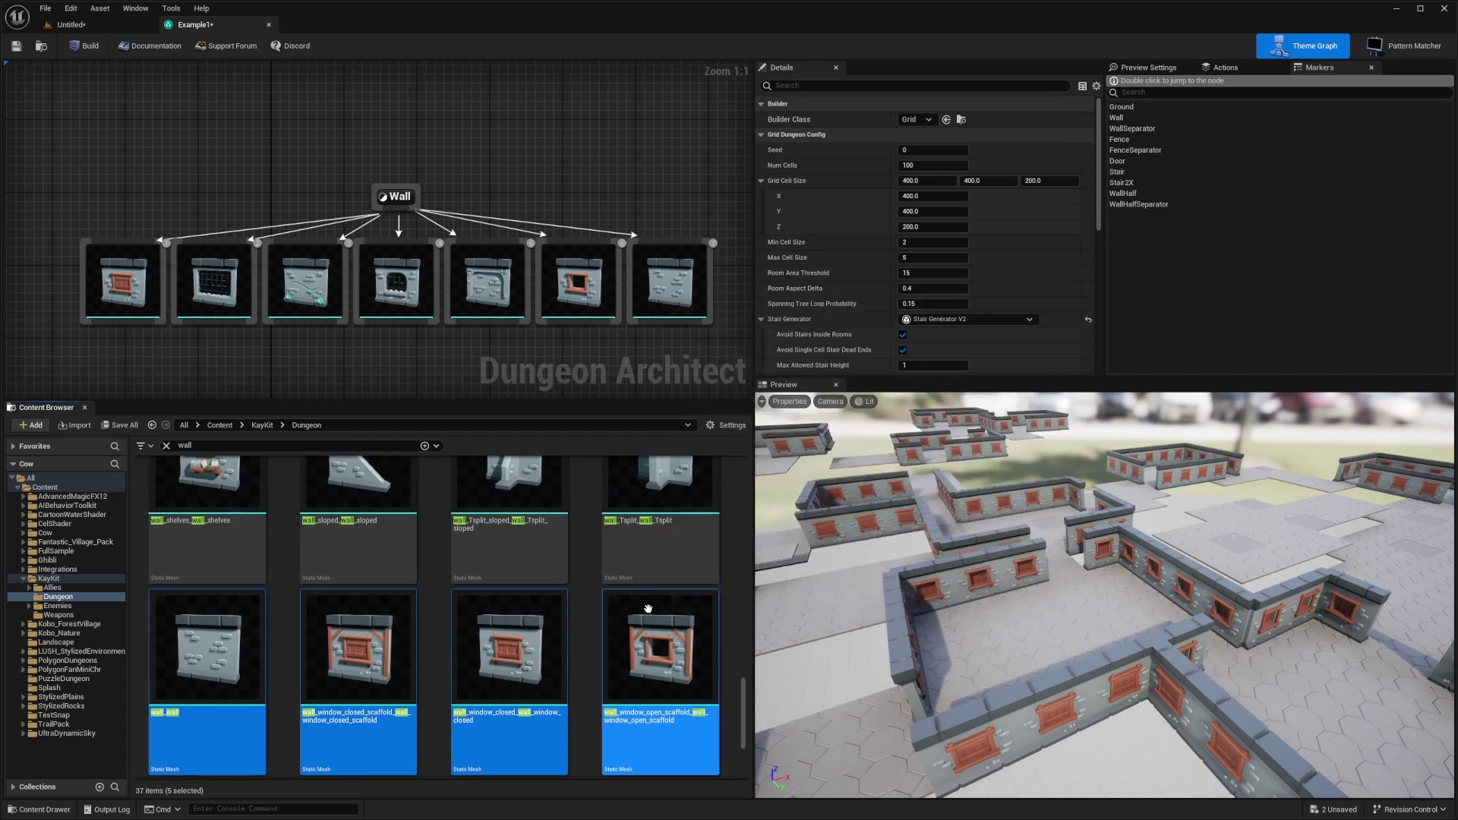
pyautogui.keyDown('ctrl'); pyautogui.click(659, 504); pyautogui.keyUp('ctrl')
pyautogui.keyDown('ctrl'); pyautogui.click(509, 486); pyautogui.keyUp('ctrl')
pyautogui.moveTo(508, 486); pyautogui.dragTo(504, 112)
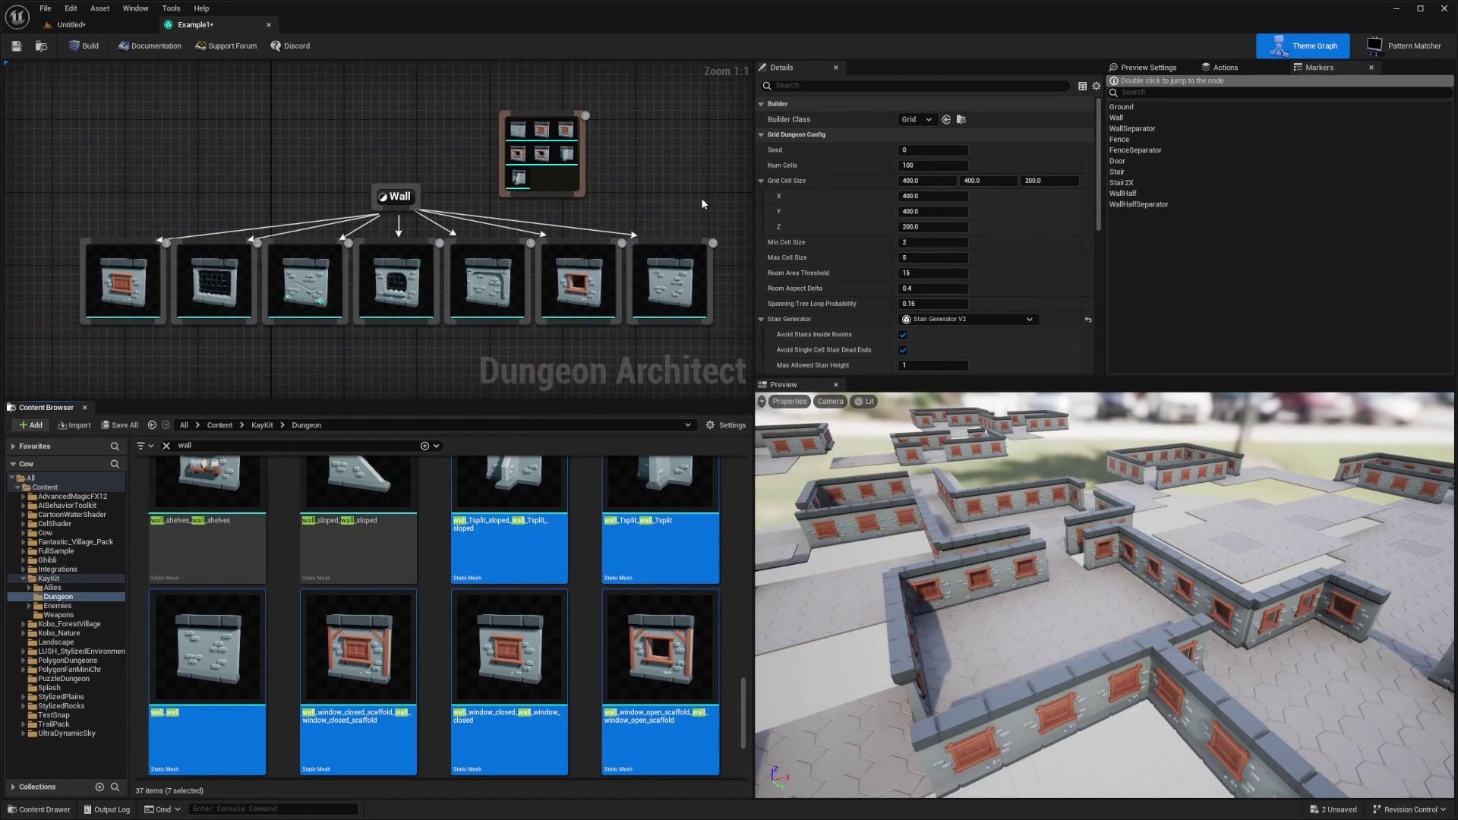
pyautogui.moveTo(514, 173); pyautogui.dragTo(566, 181)
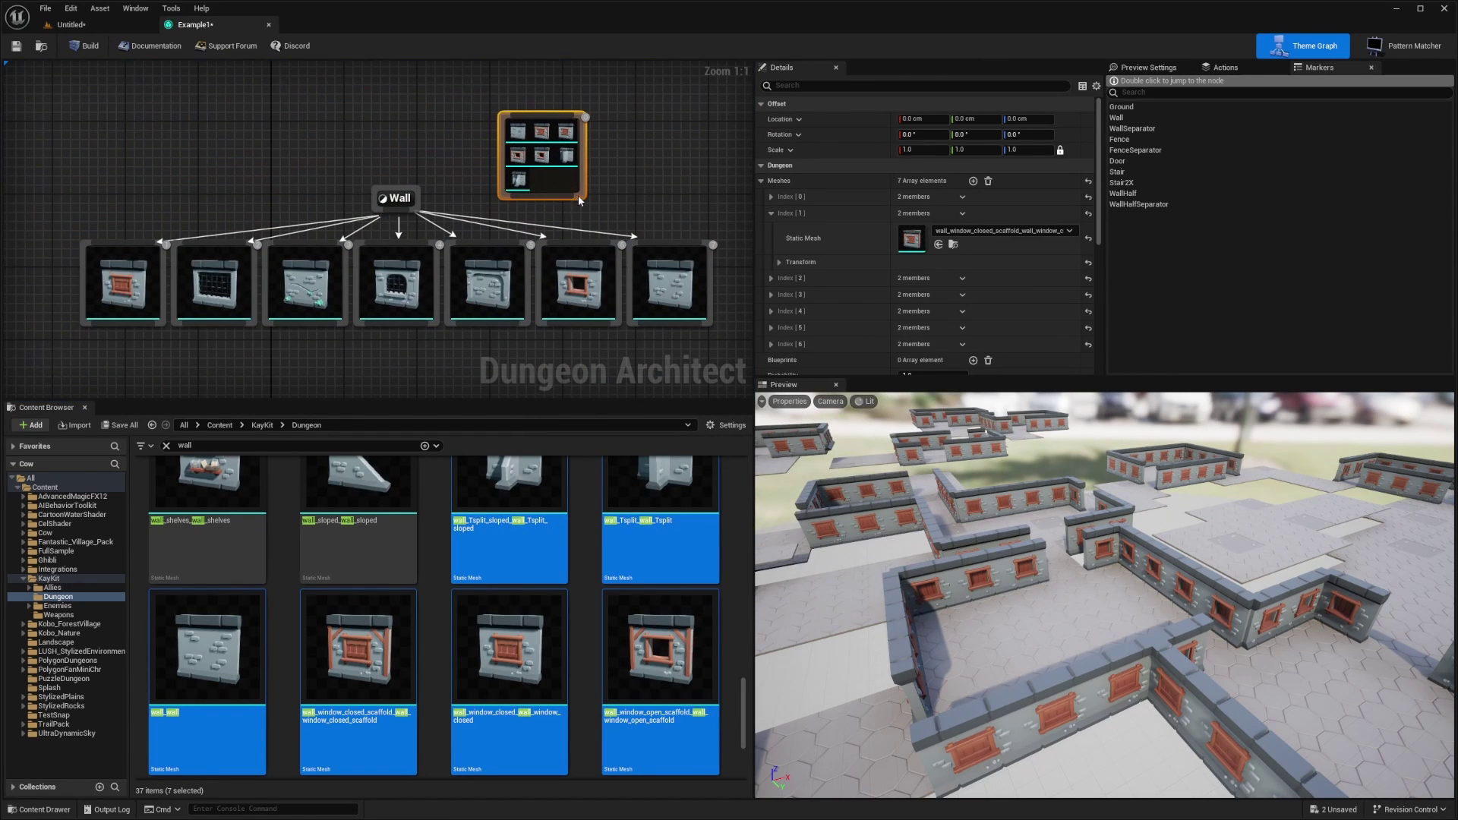
pyautogui.press('Delete')
# - Set the probability of the wall_window_closed and wall_gated nodes to 0.05
pyautogui.click(586, 275)
pyautogui.click(642, 284)
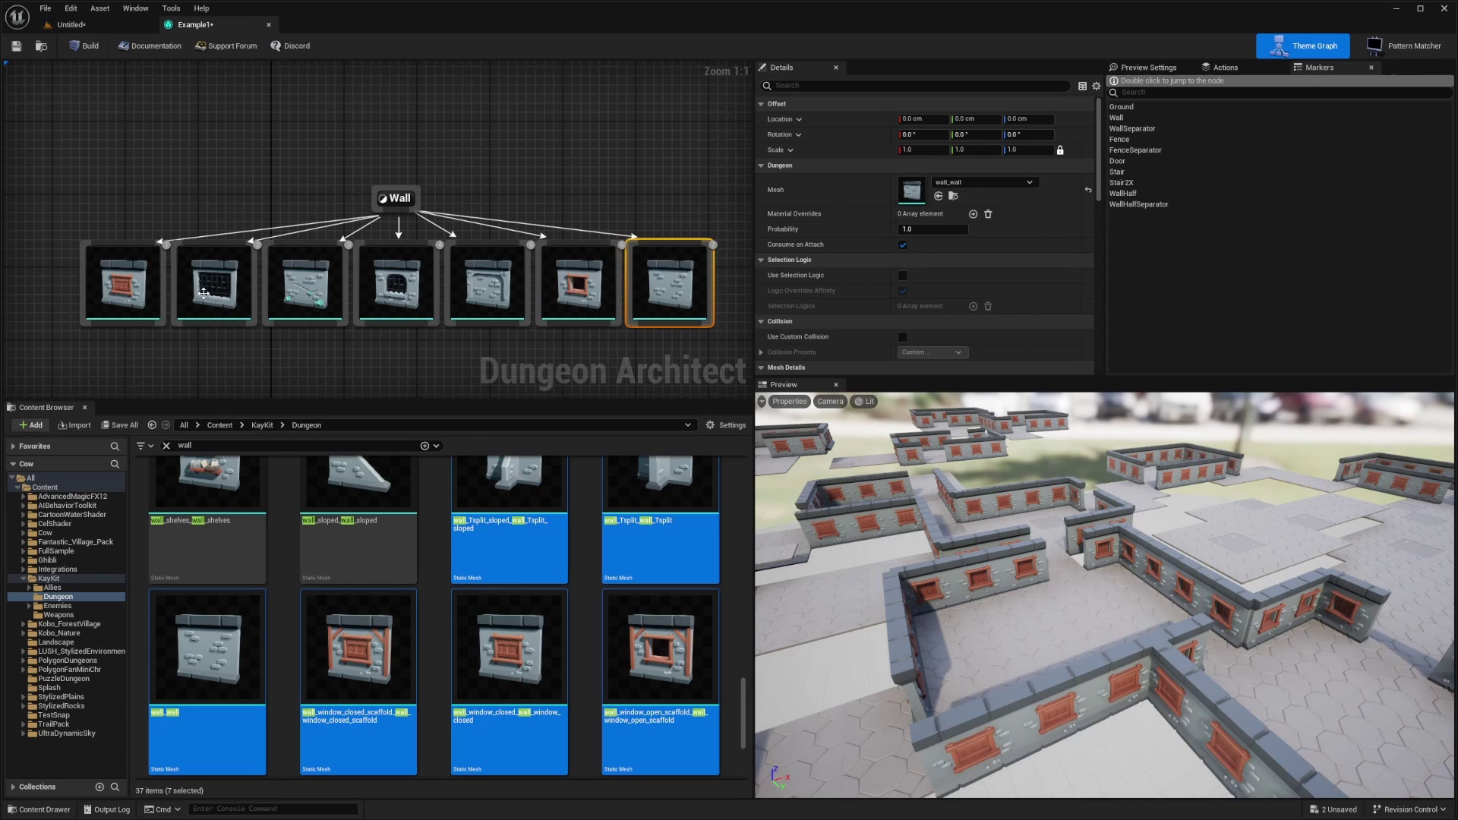
pyautogui.click(119, 284)
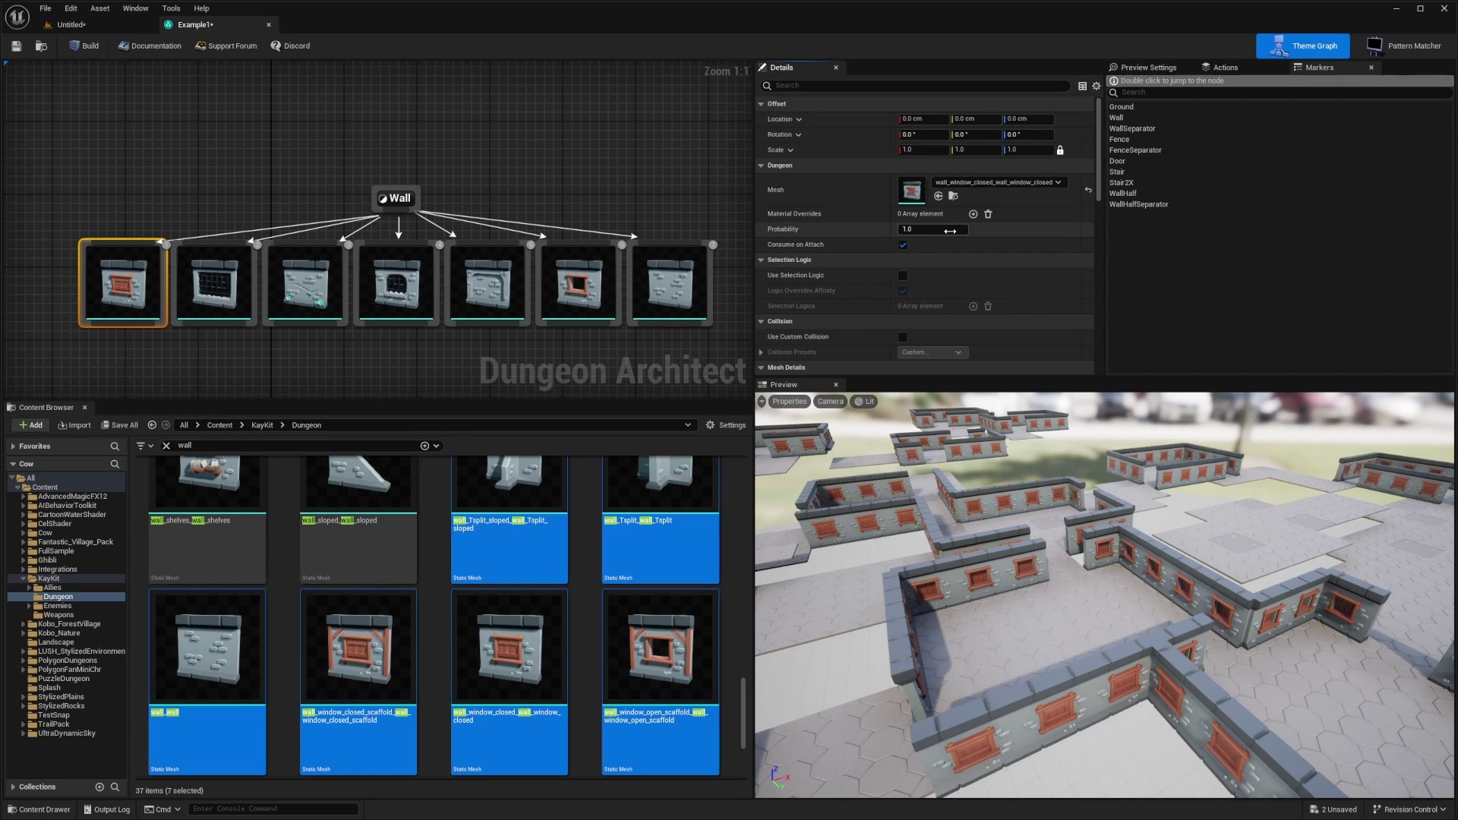
pyautogui.press('Return')
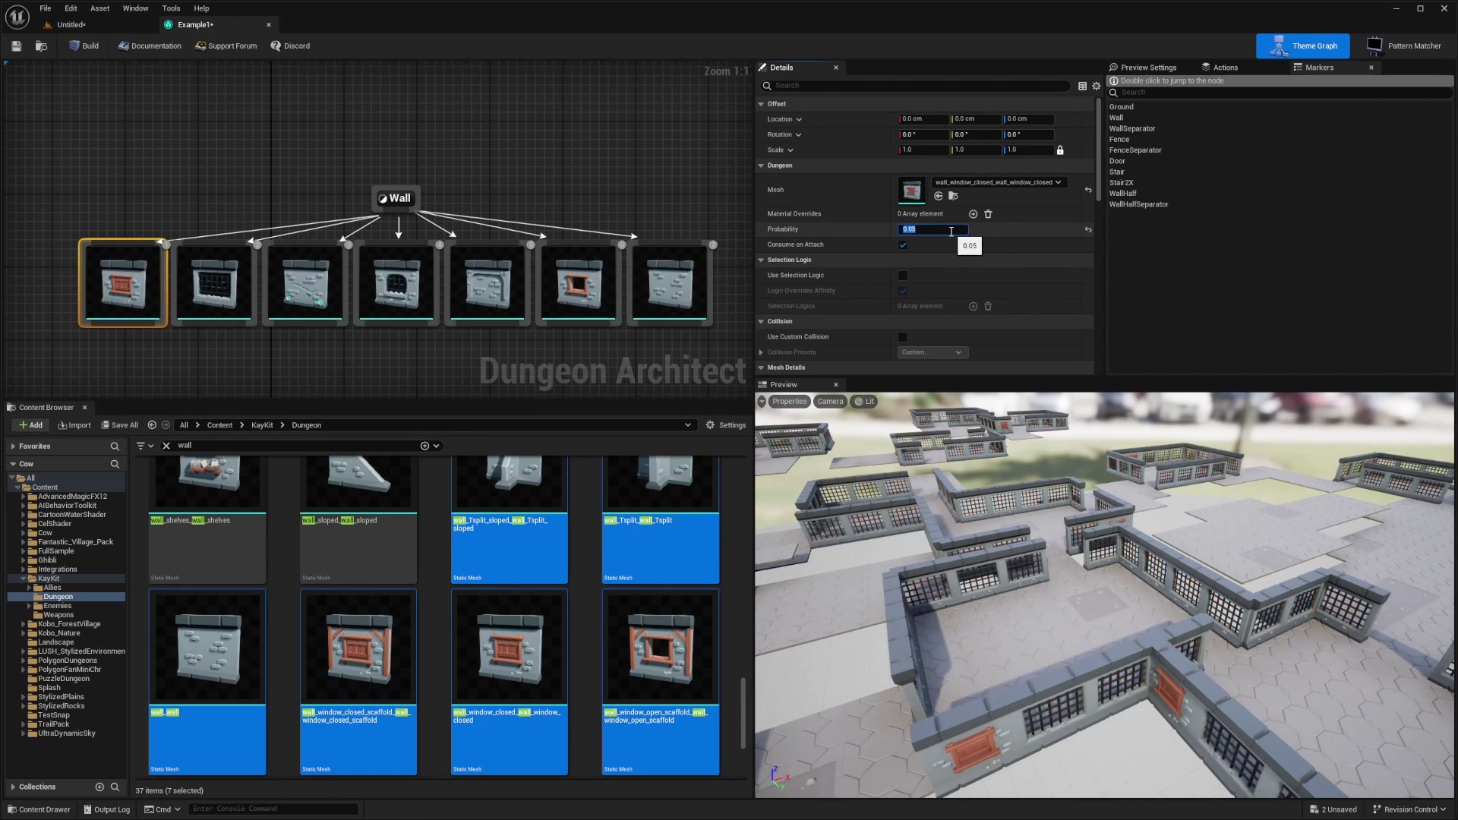
pyautogui.click(234, 283)
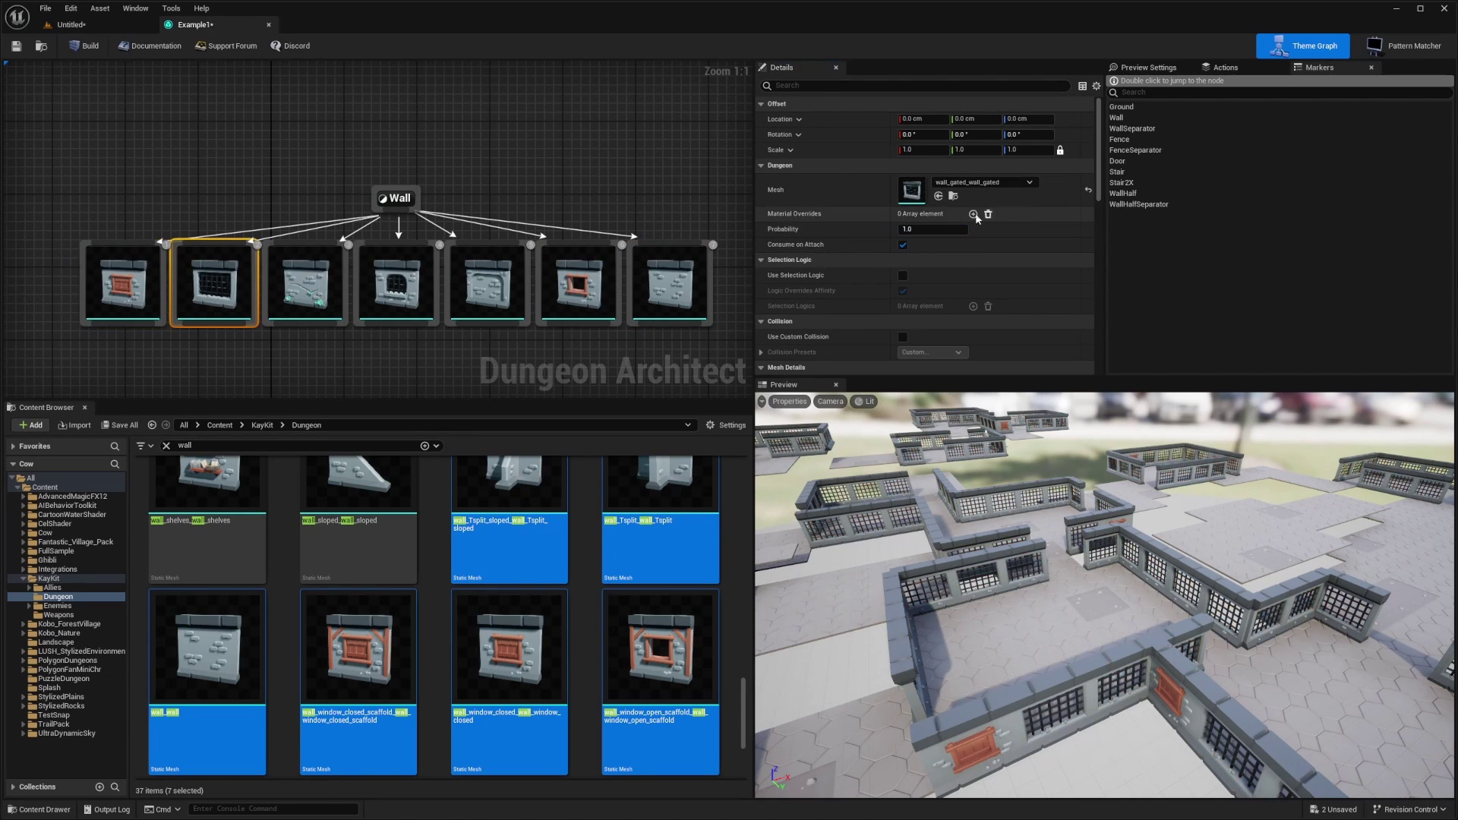
pyautogui.click(924, 233)
pyautogui.write('.05')
pyautogui.press('Return')
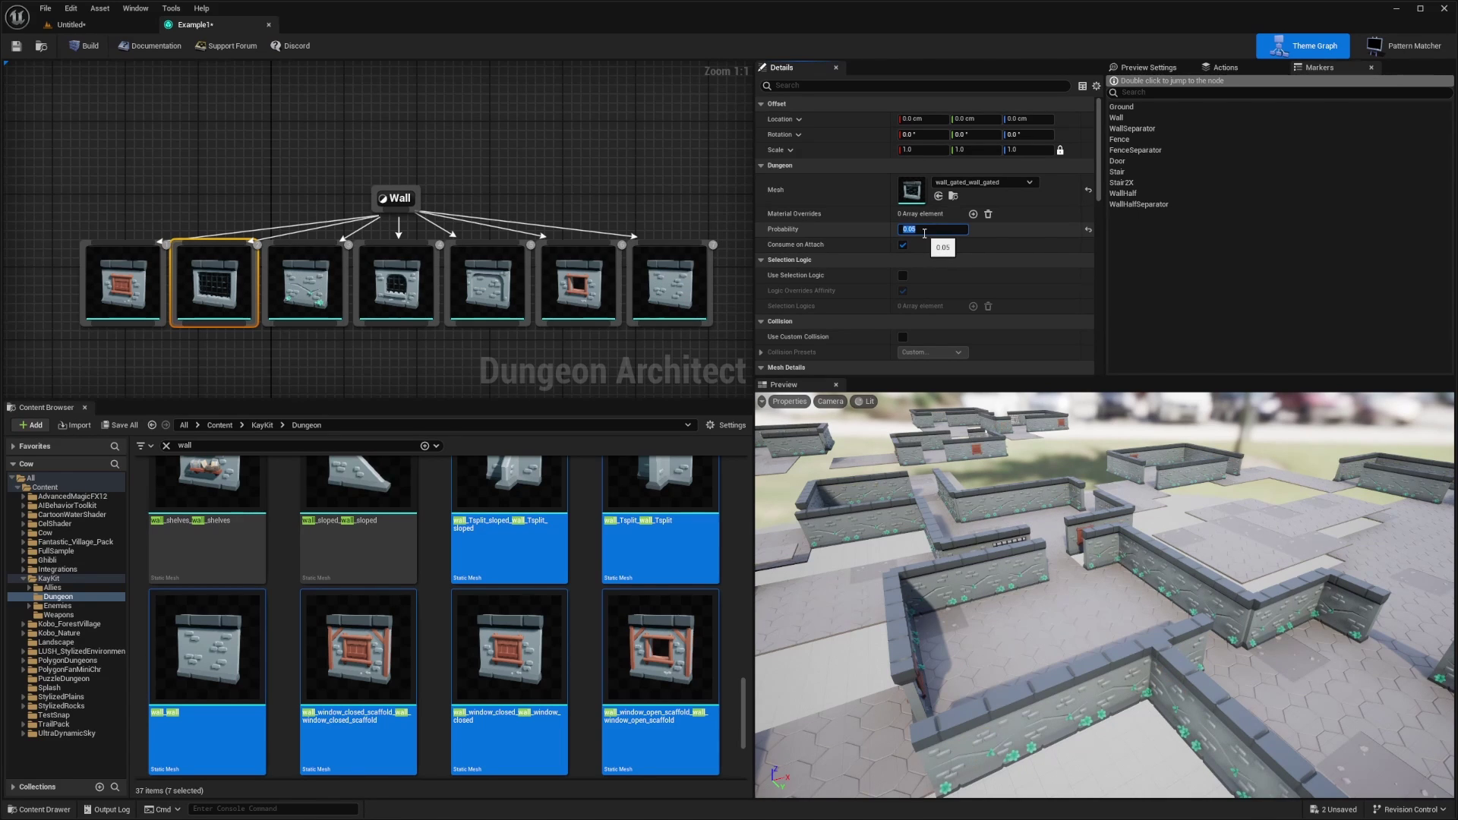
# - Set the probability of the wall_cracked and wall_archedwindow_gated nodes to 0.05
pyautogui.click(304, 283)
pyautogui.click(926, 234)
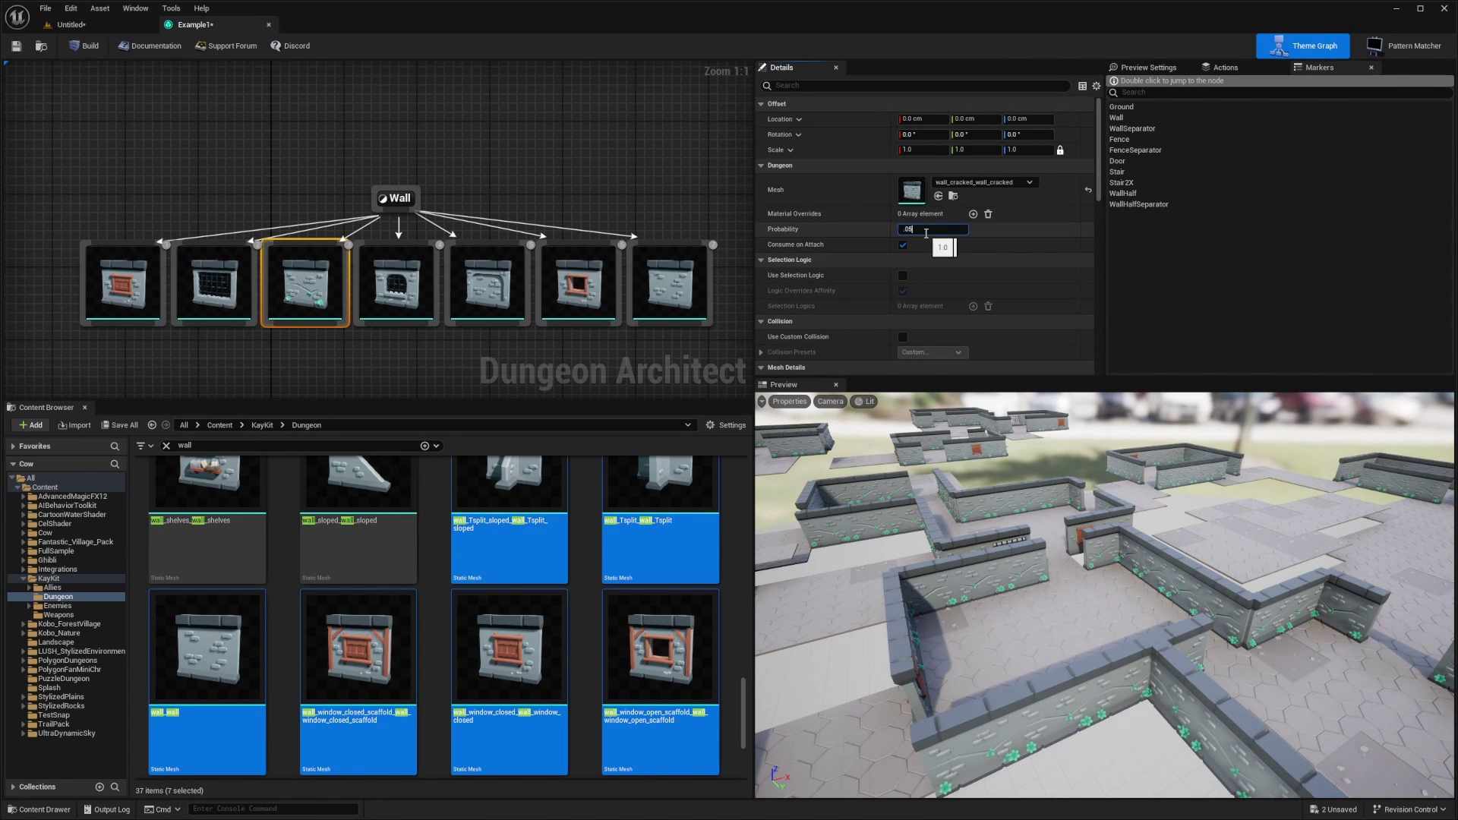
pyautogui.write('.05')
pyautogui.press('Return')
pyautogui.click(396, 284)
pyautogui.click(934, 231)
pyautogui.write('.05')
pyautogui.press('Return')
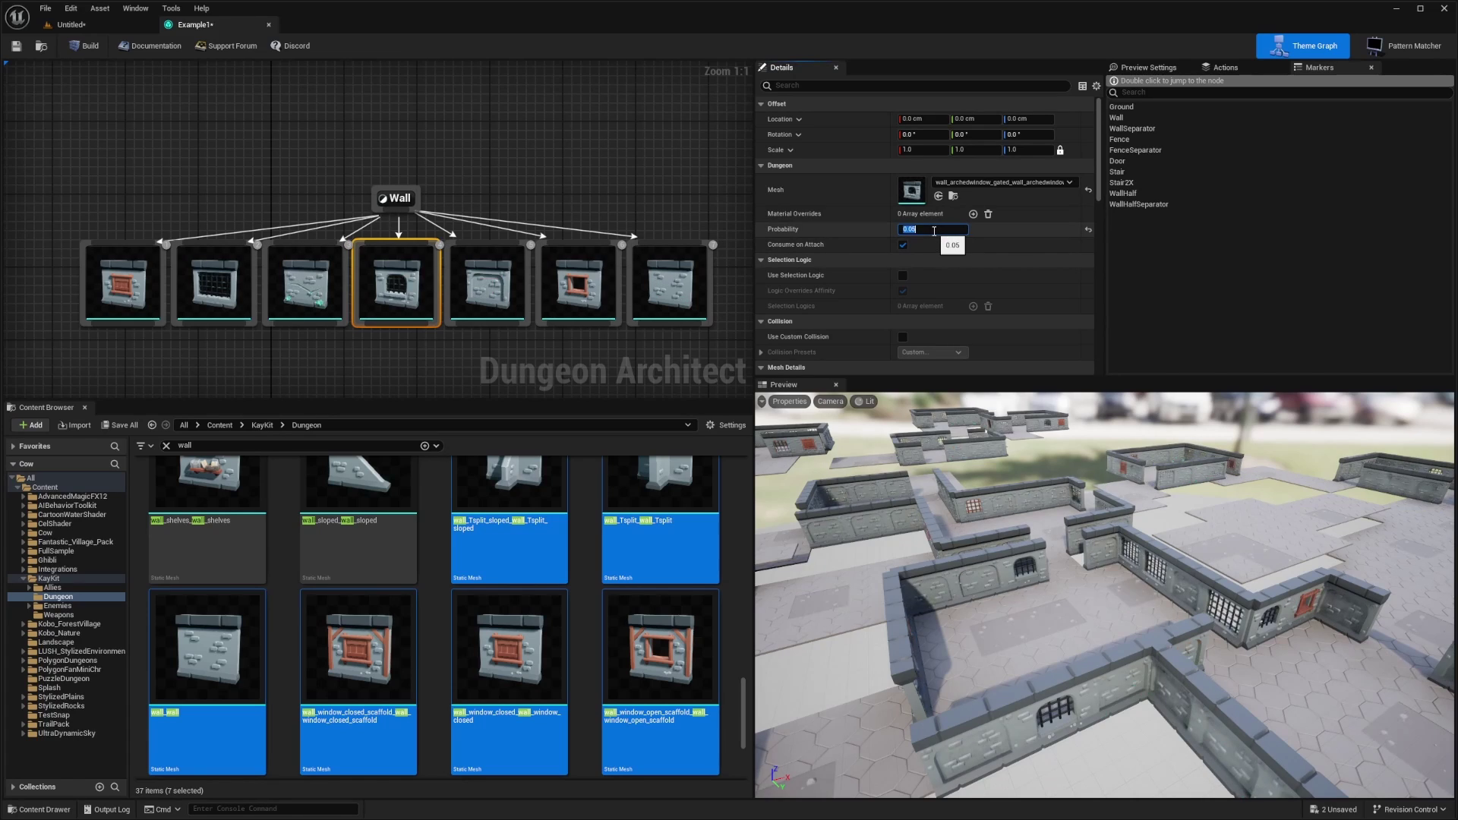
# - Set the wall_arched node's probability to 0.1
pyautogui.click(486, 283)
pyautogui.click(940, 226)
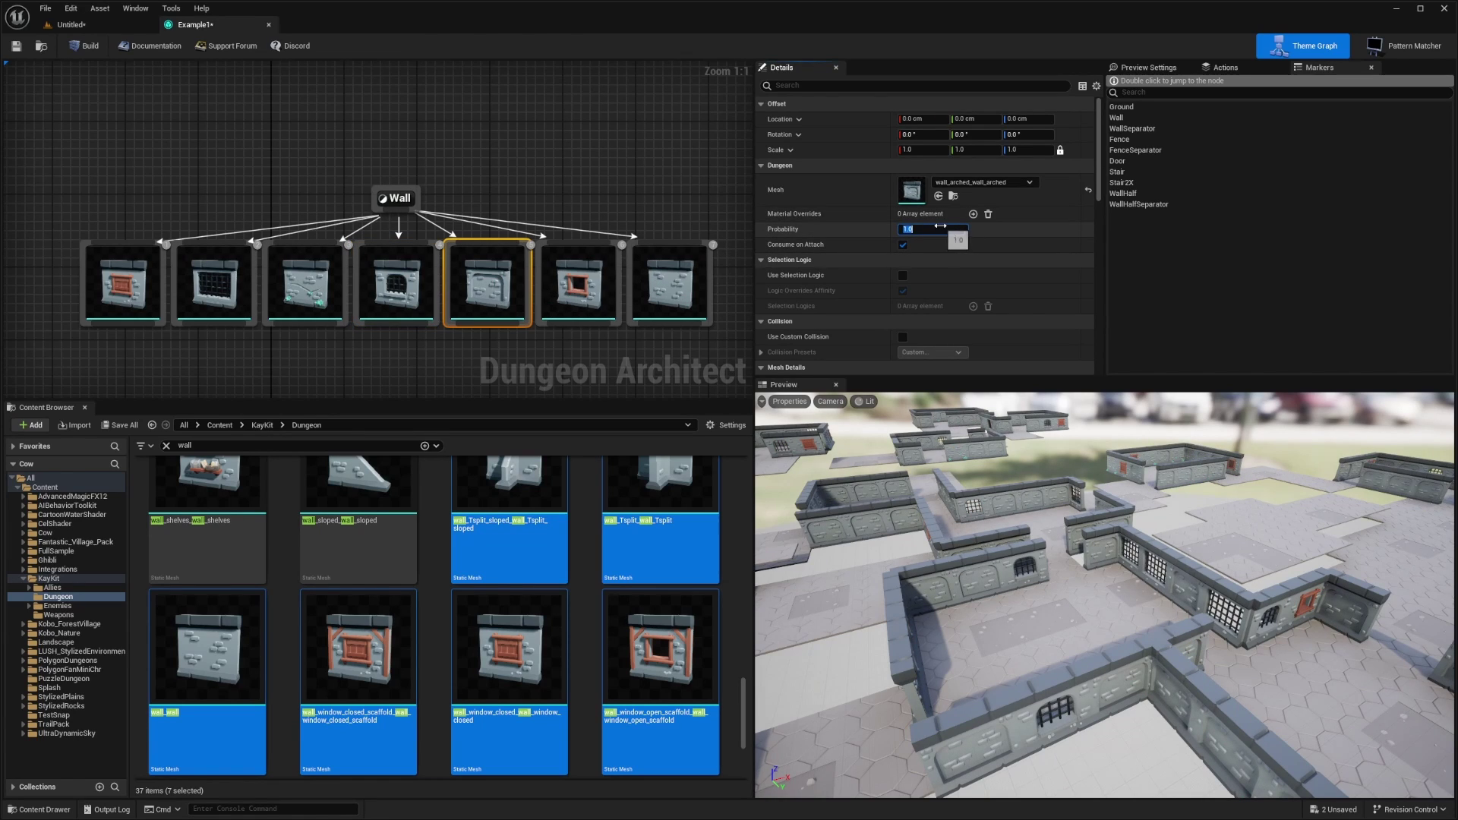
pyautogui.write('.1')
pyautogui.press('Return')
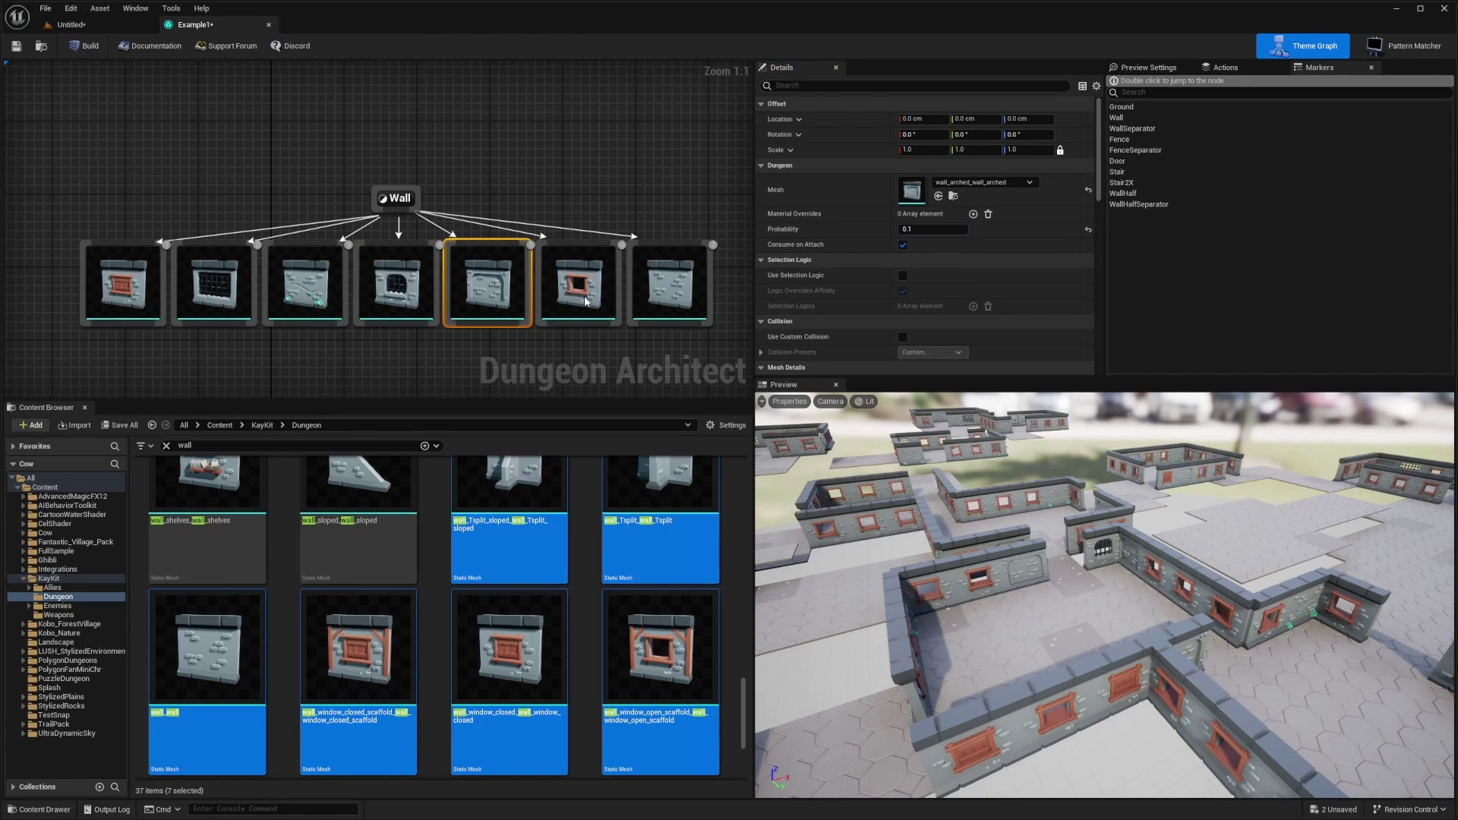
# - Set the wall_window_open node's probability to 0.05
pyautogui.click(586, 301)
pyautogui.press('Return')
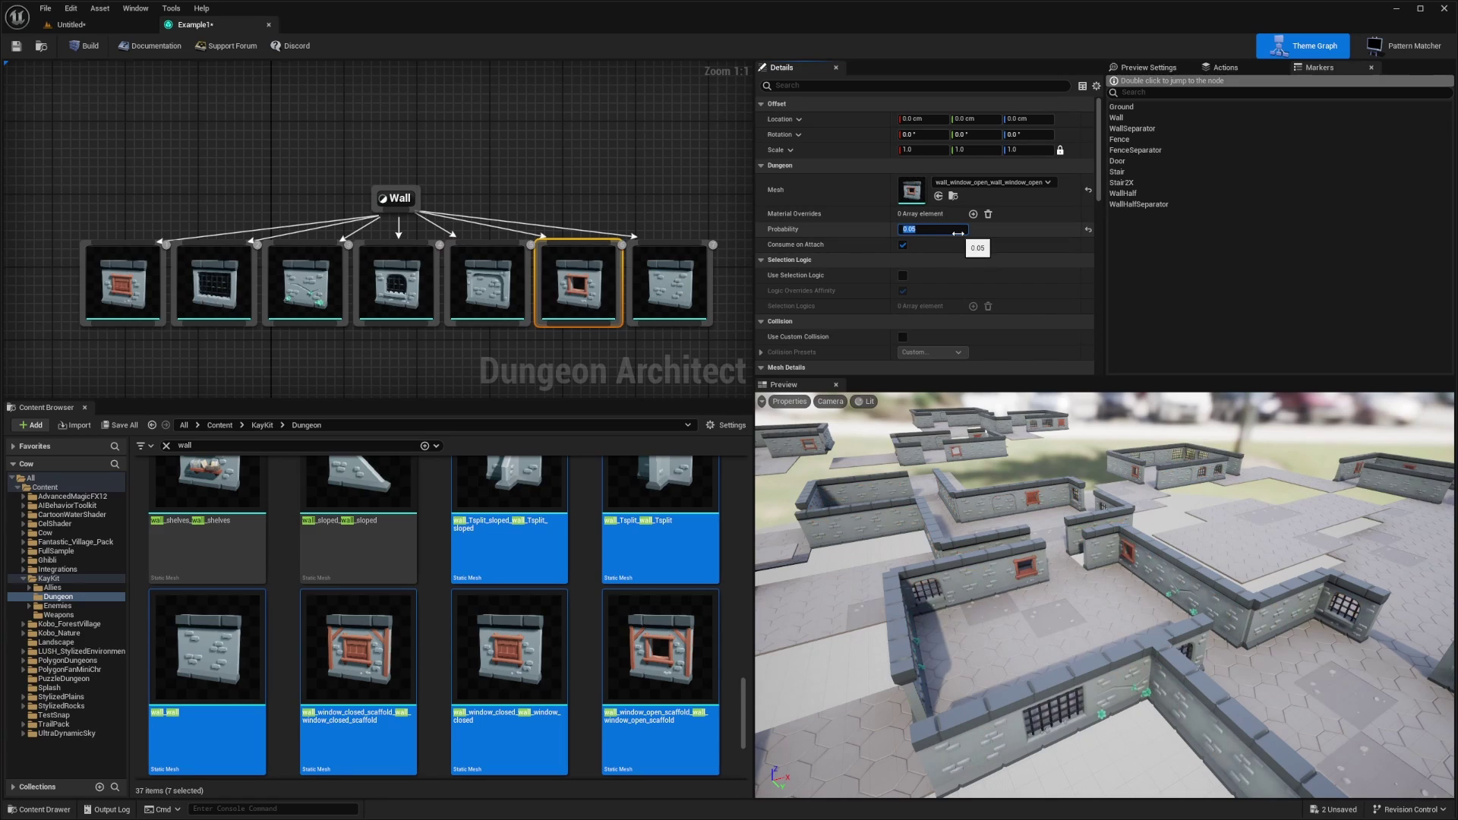
pyautogui.moveTo(1101, 593); pyautogui.dragTo(1177, 592, button='right')
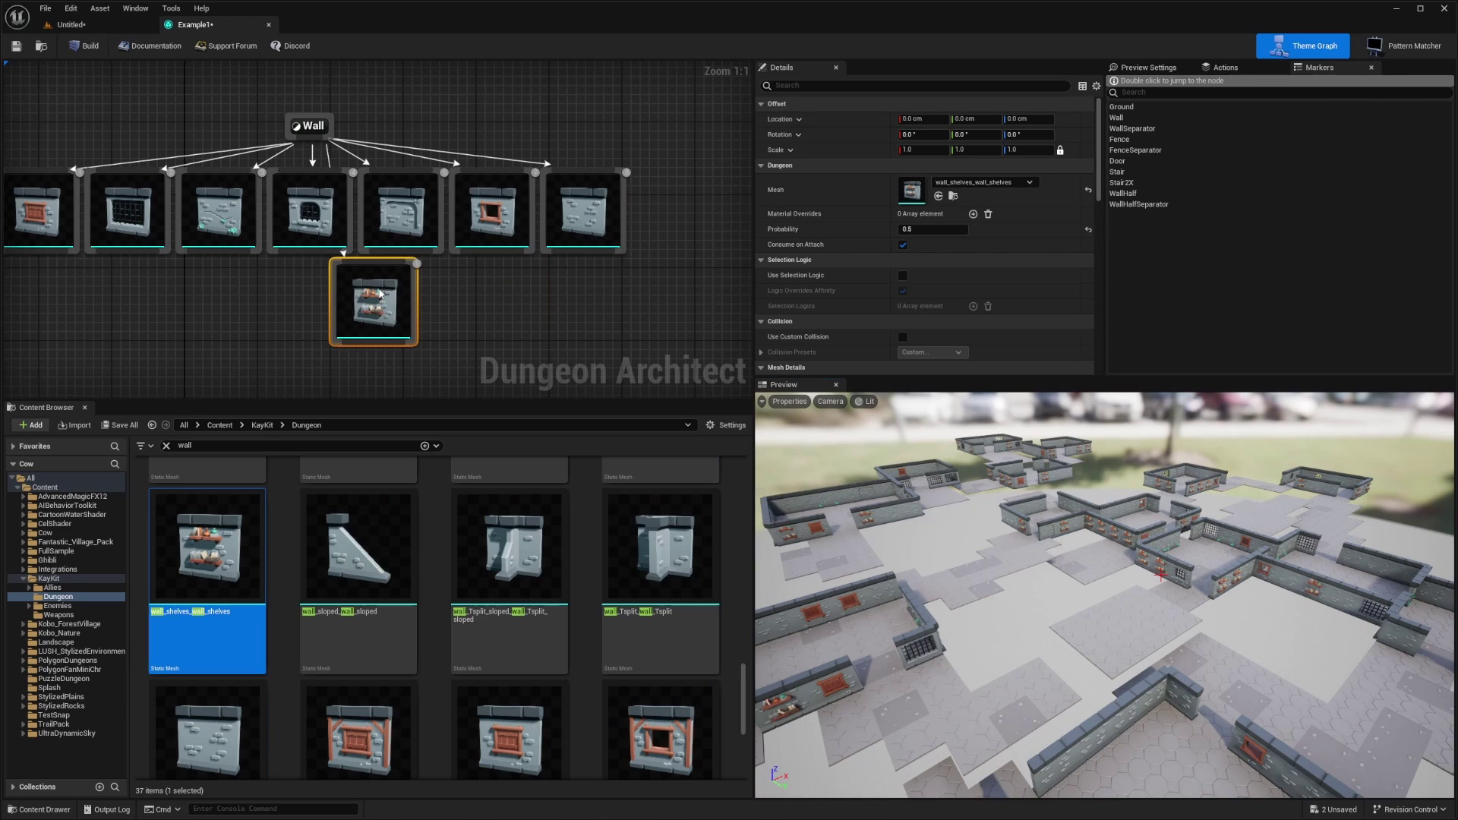
# - Move the wall_shelves node below the row of wall nodes and set its probability to 0.1
pyautogui.moveTo(378, 299); pyautogui.dragTo(260, 326)
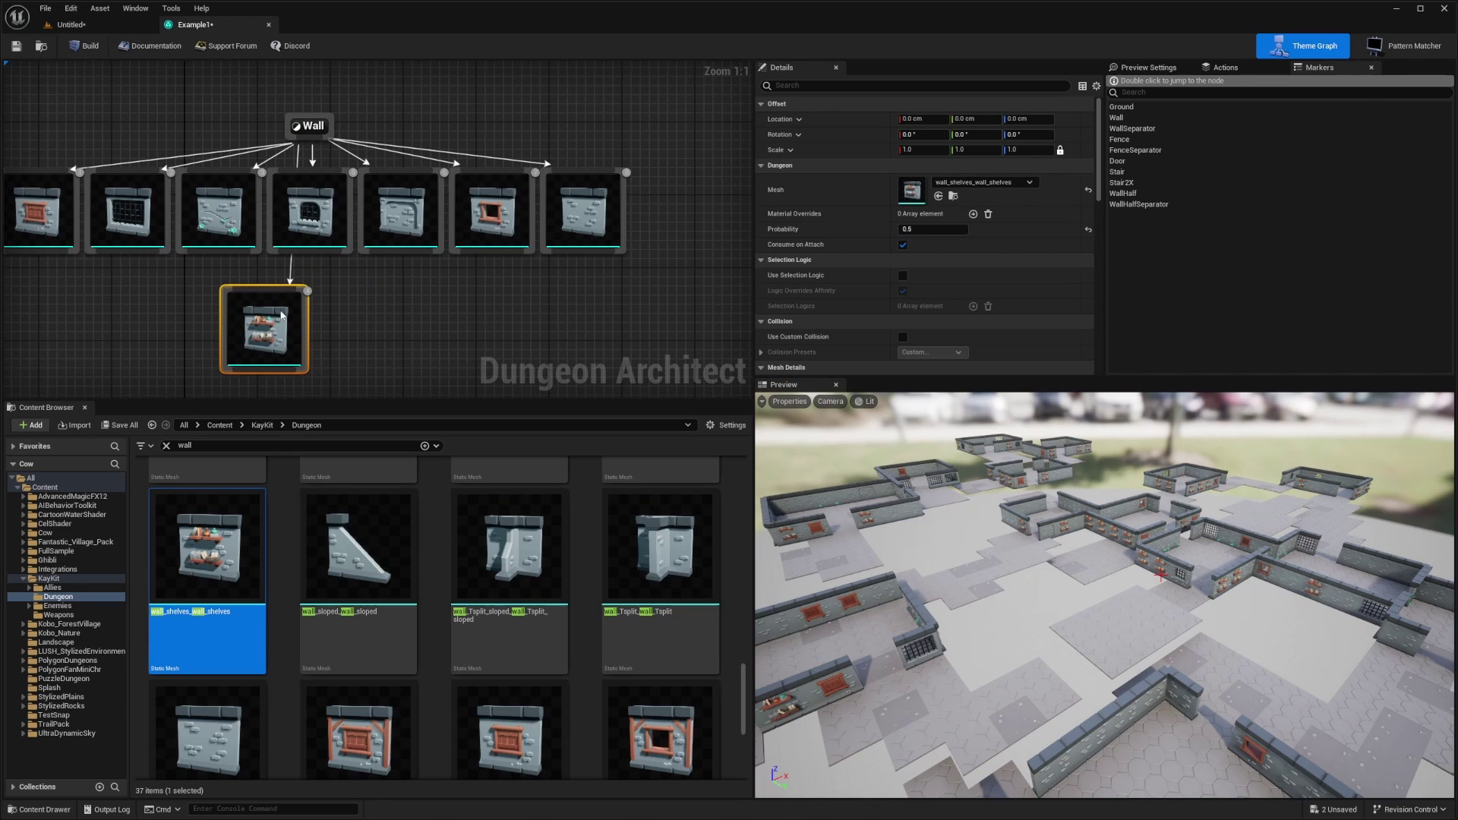
pyautogui.moveTo(374, 292); pyautogui.dragTo(484, 272, button='right')
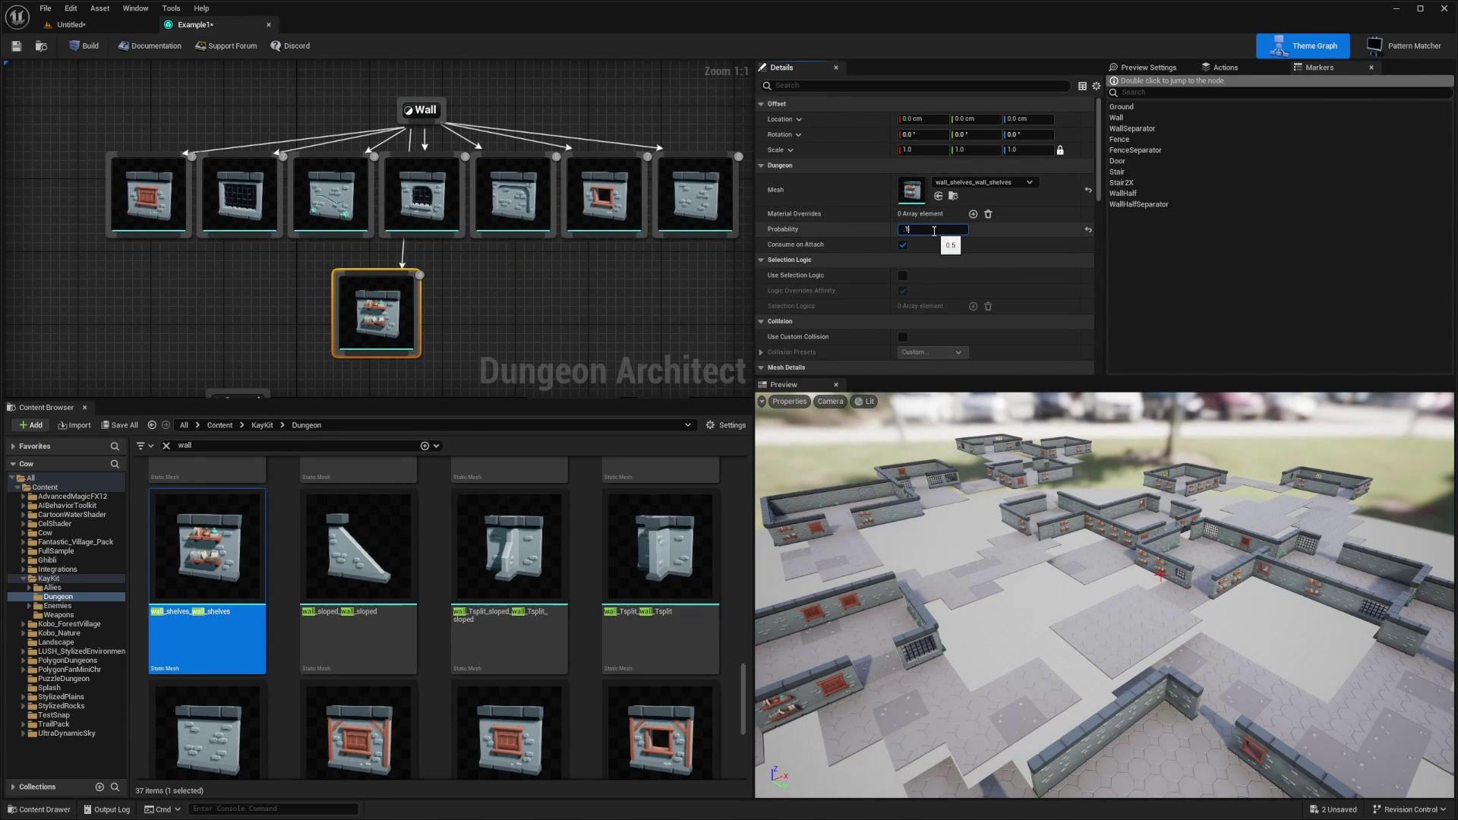
pyautogui.press('Return')
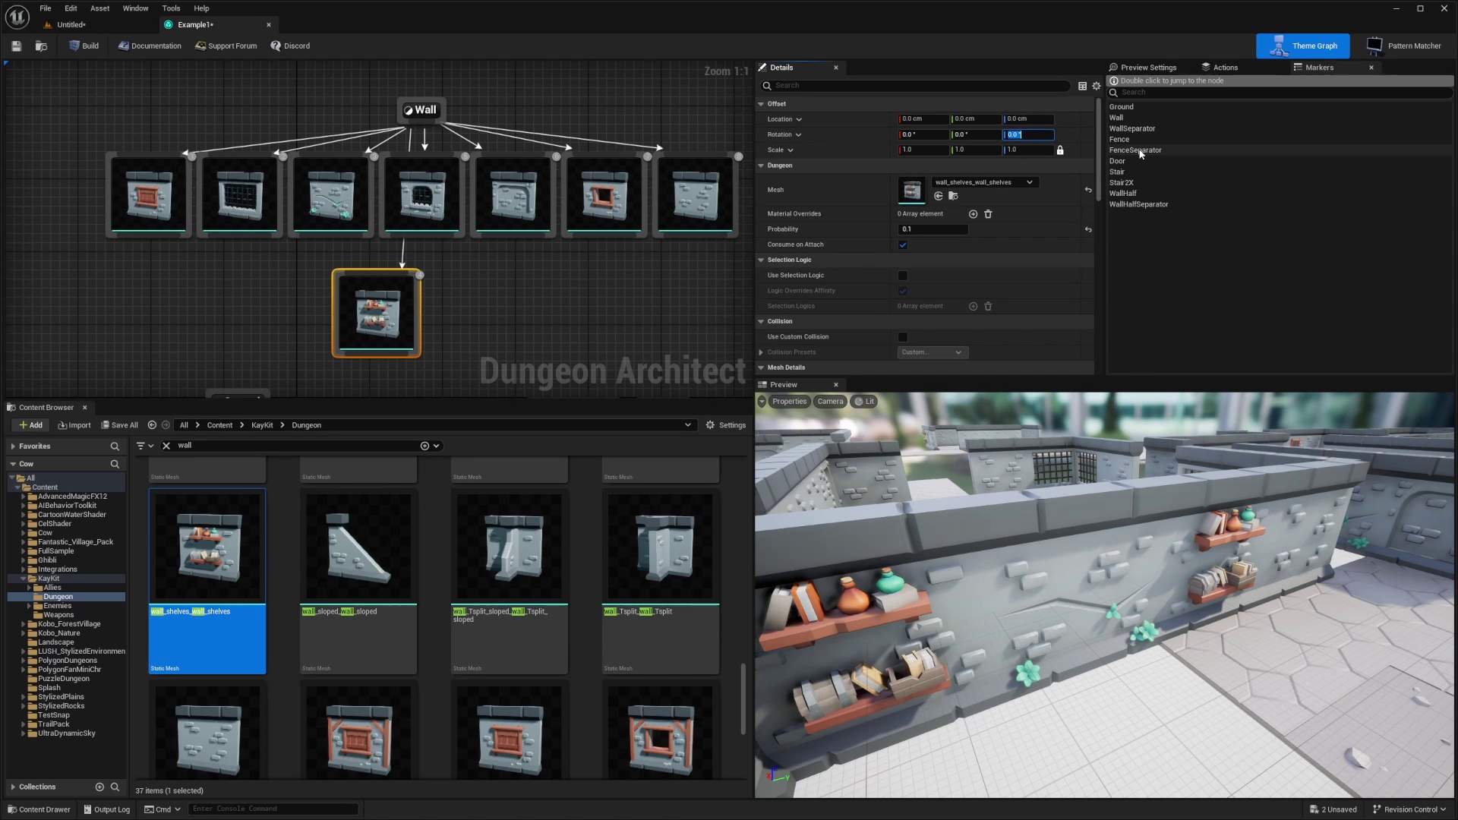
# - Set the wall_shelves node's Z rotation to 180° and check the shelf walls in the preview
pyautogui.write('180')
pyautogui.press('Return')
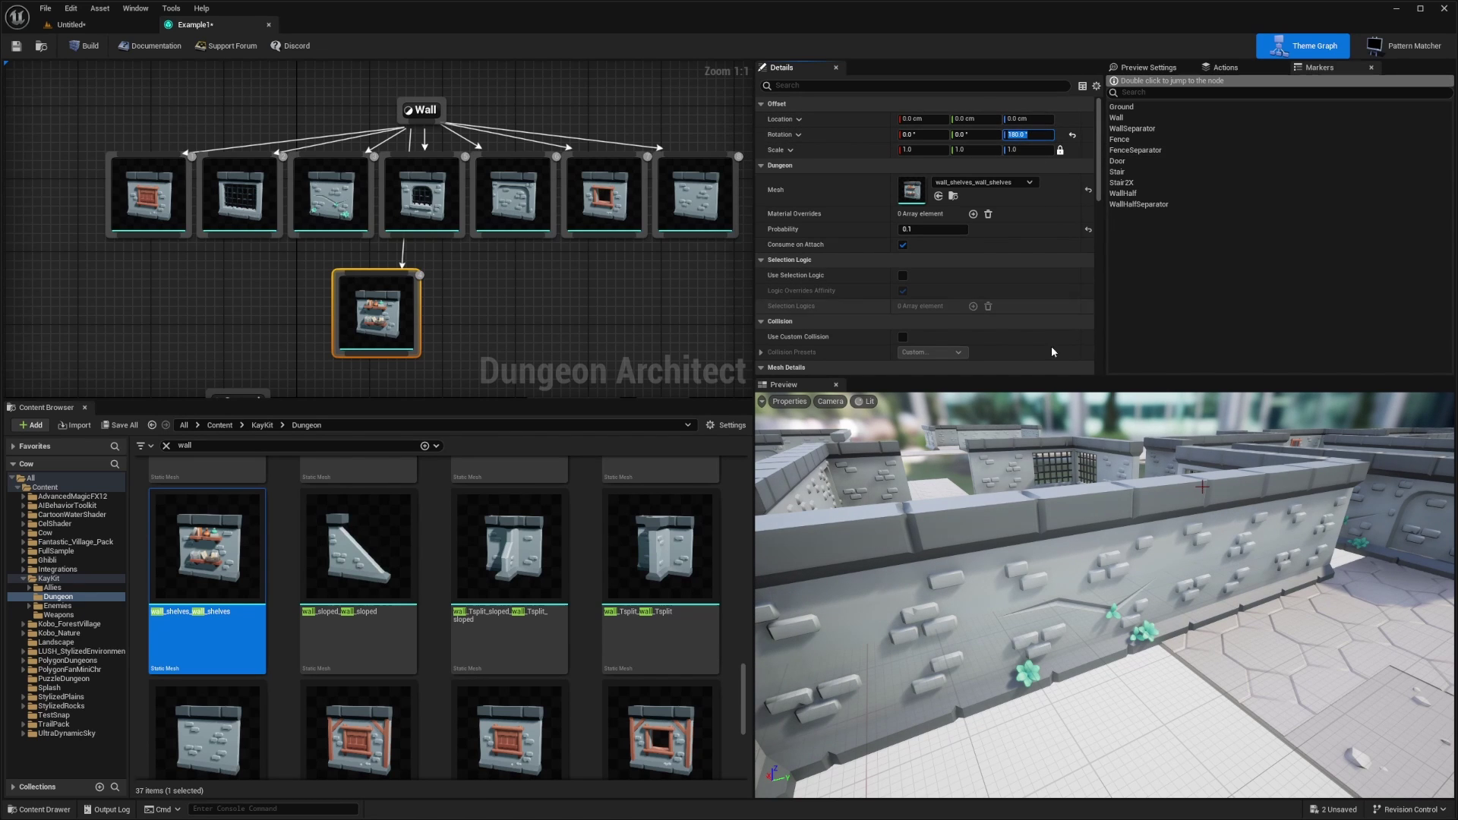
pyautogui.rightClick(1051, 391)
pyautogui.moveTo(1052, 425); pyautogui.dragTo(1207, 447, button='right')
pyautogui.moveTo(1091, 593); pyautogui.dragTo(957, 649, button='right')
pyautogui.moveTo(1192, 597); pyautogui.dragTo(1212, 590, button='right')
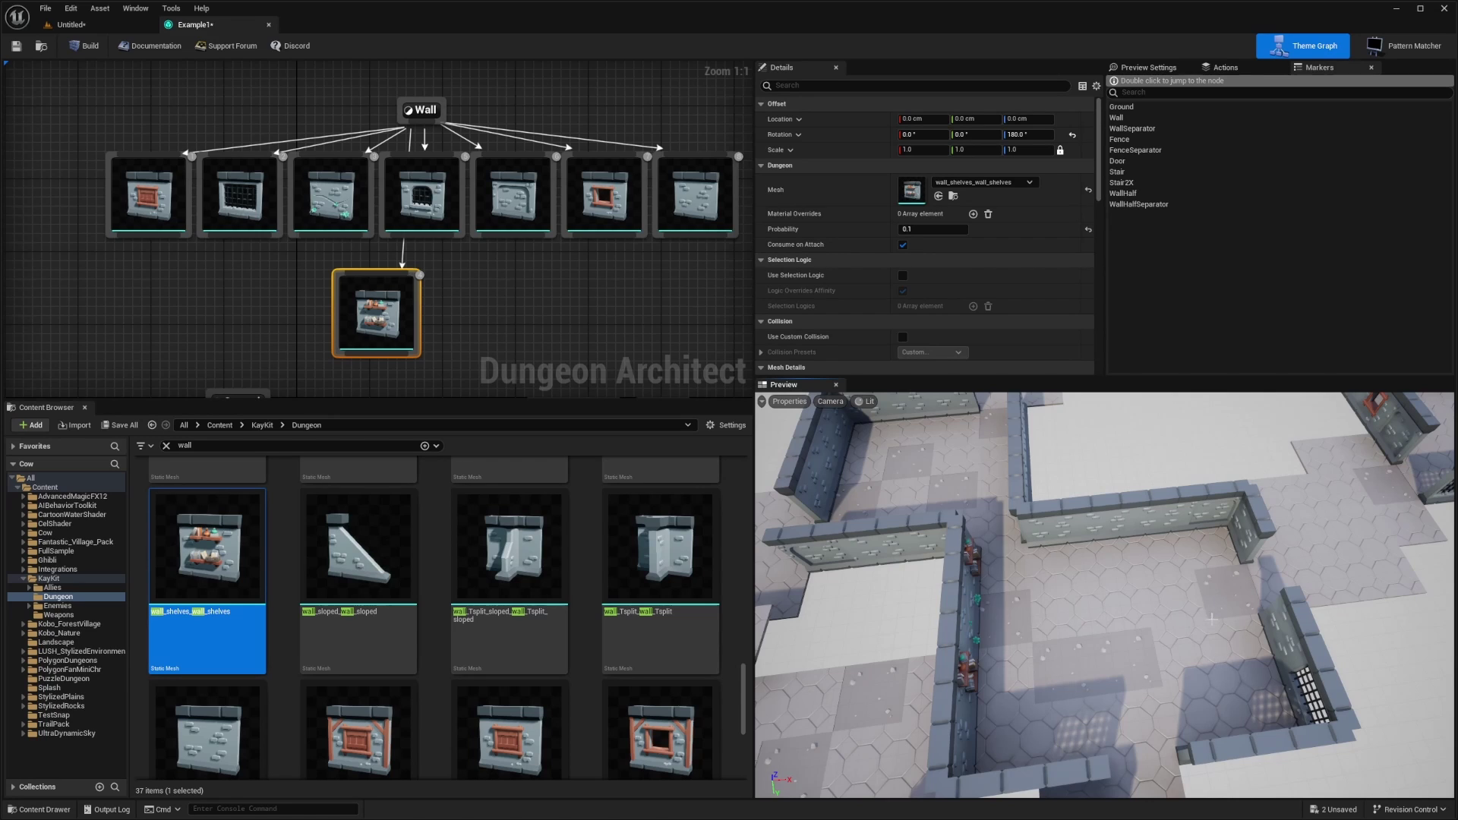
pyautogui.moveTo(1187, 664); pyautogui.dragTo(1090, 600, button='right')
pyautogui.press('w')
pyautogui.press('s')
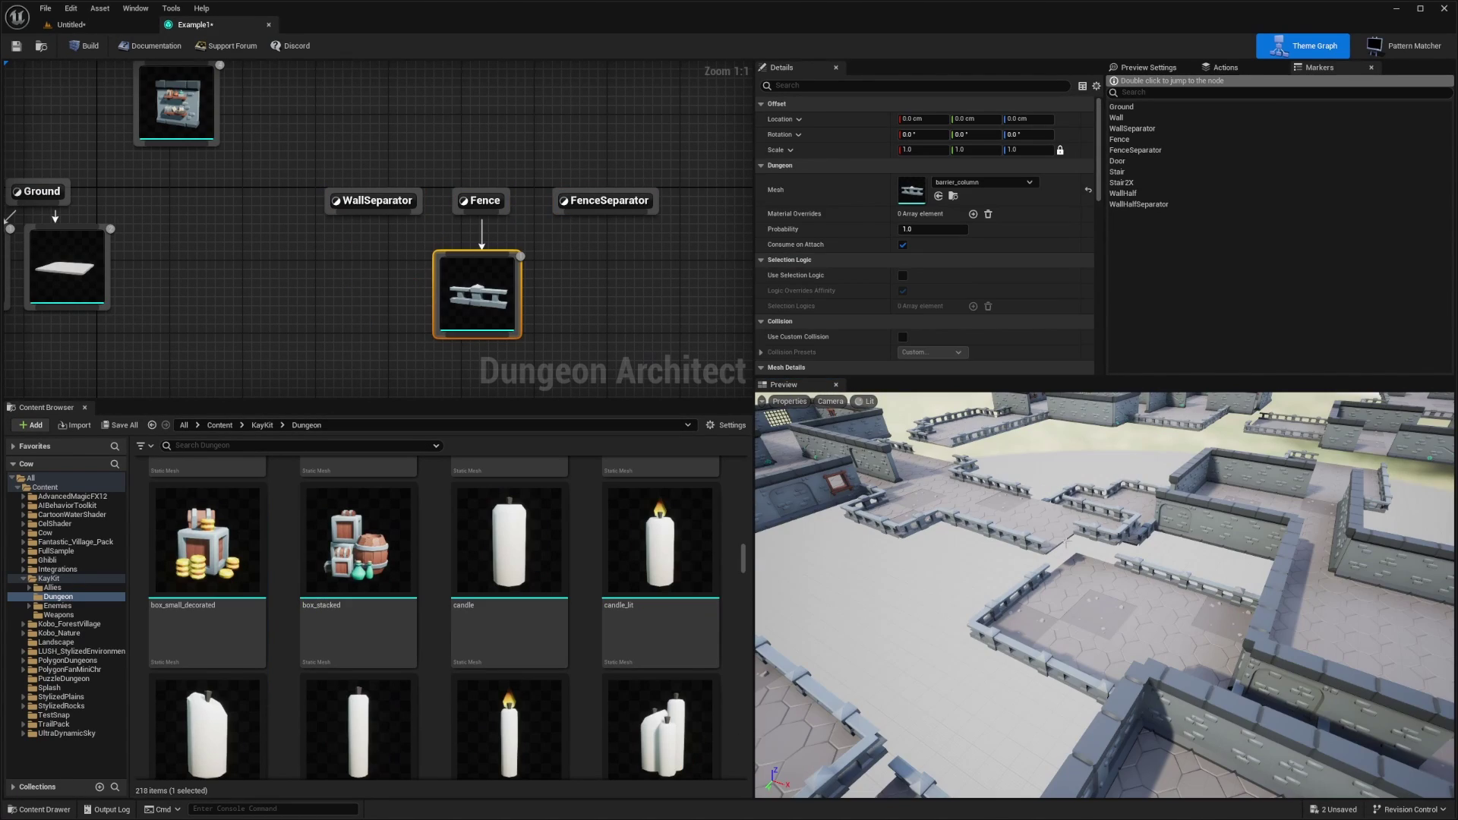
# - Attach the plain stairs_wood mesh to the Stair marker and set its Z rotation to -90°
pyautogui.press('w')
pyautogui.moveTo(867, 461); pyautogui.dragTo(987, 475, button='right')
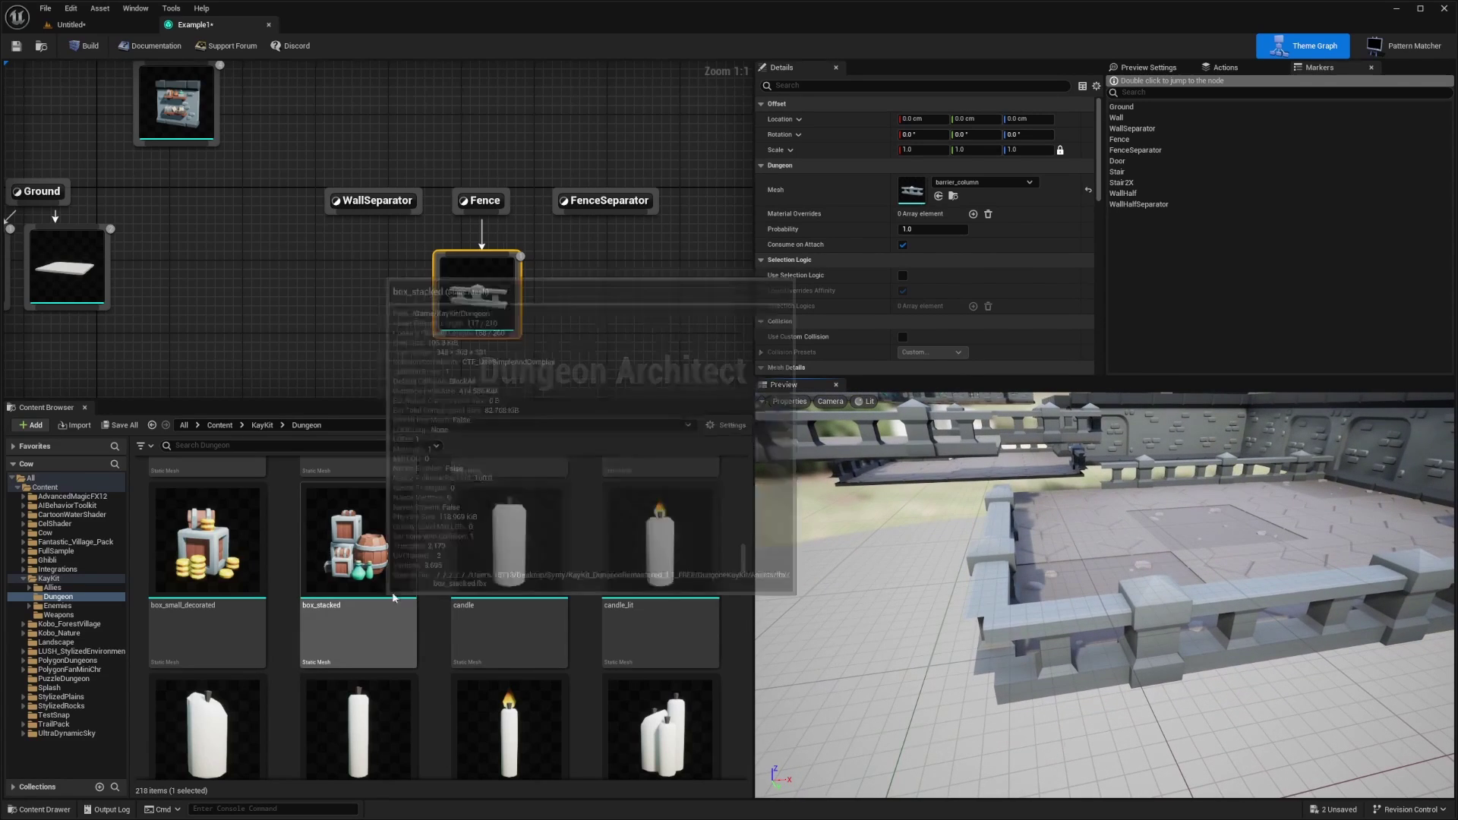
pyautogui.scroll(3, 449, 612)
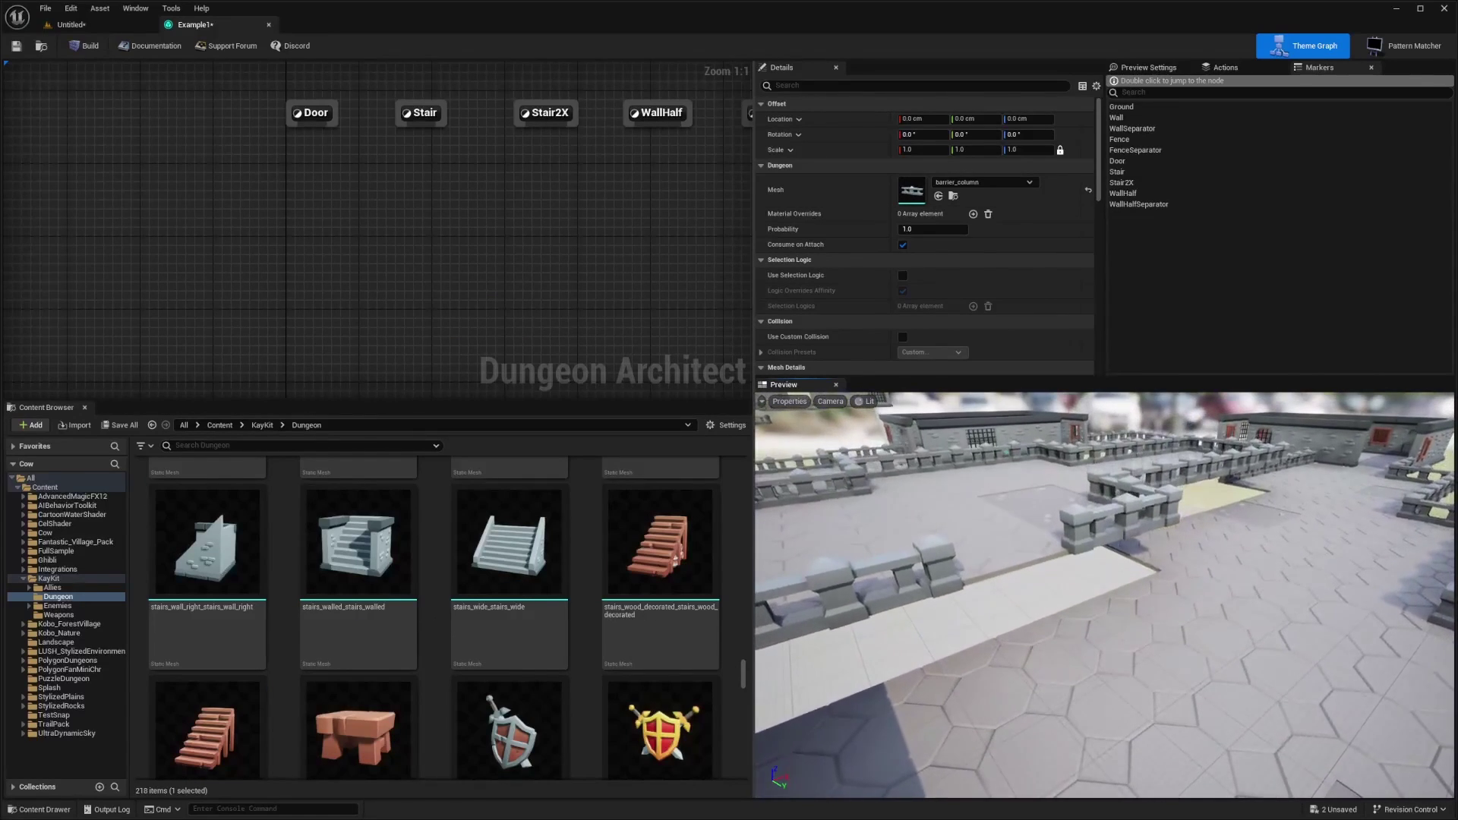
pyautogui.moveTo(440, 134); pyautogui.dragTo(408, 165, button='right')
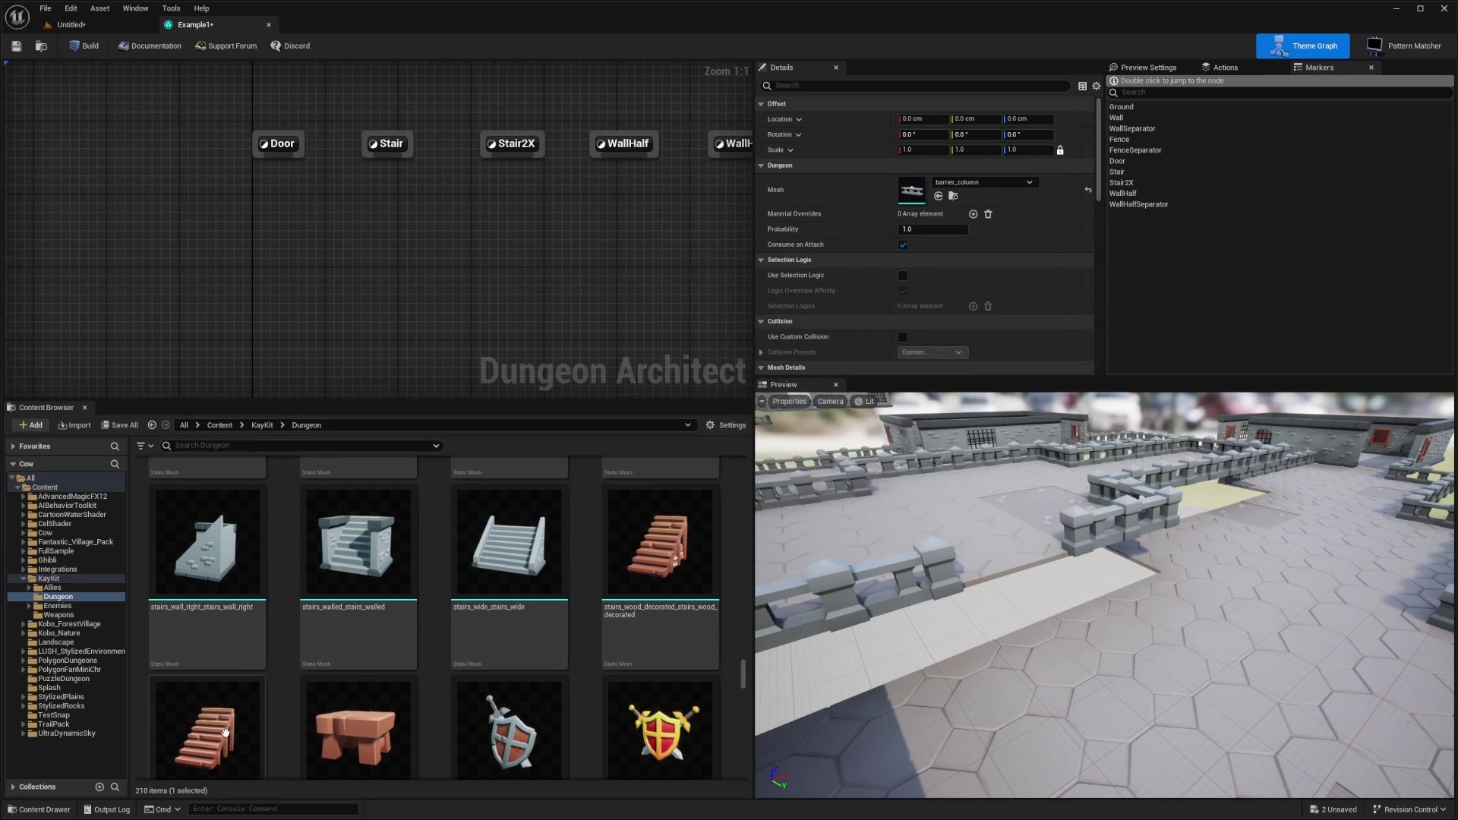
pyautogui.moveTo(204, 725); pyautogui.dragTo(350, 187)
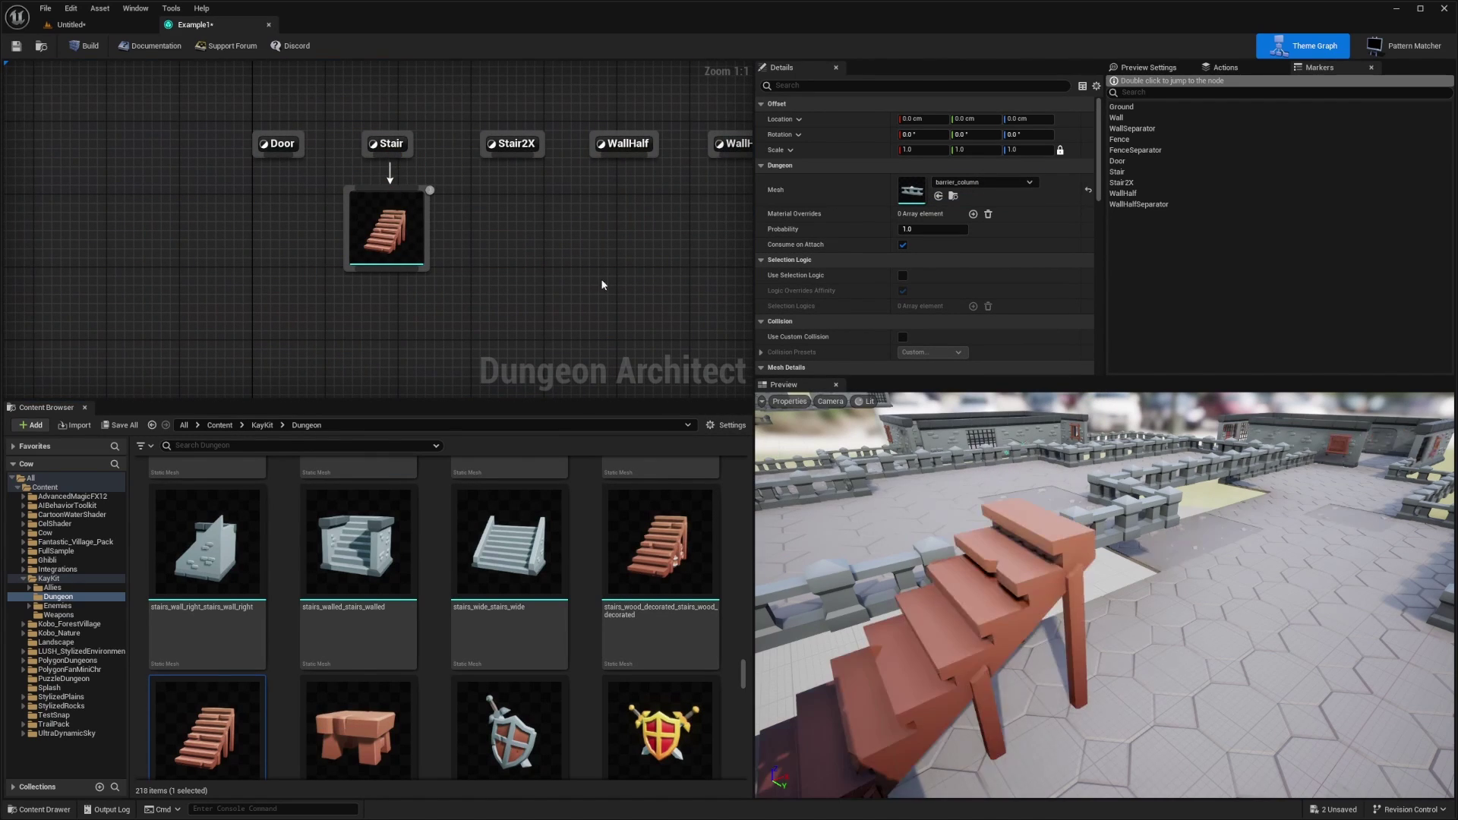
pyautogui.moveTo(542, 196); pyautogui.dragTo(360, 291)
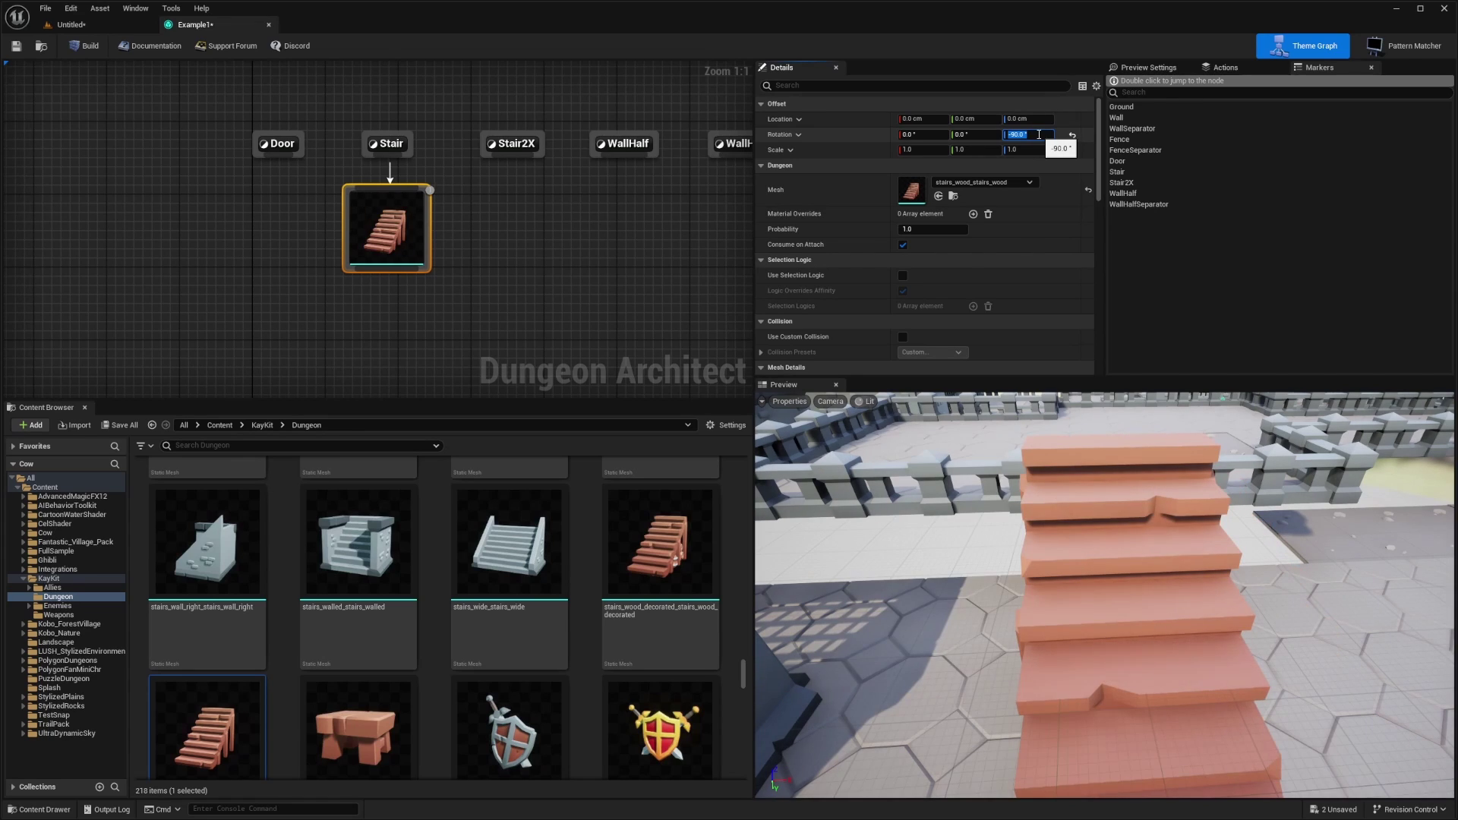
pyautogui.press('Return')
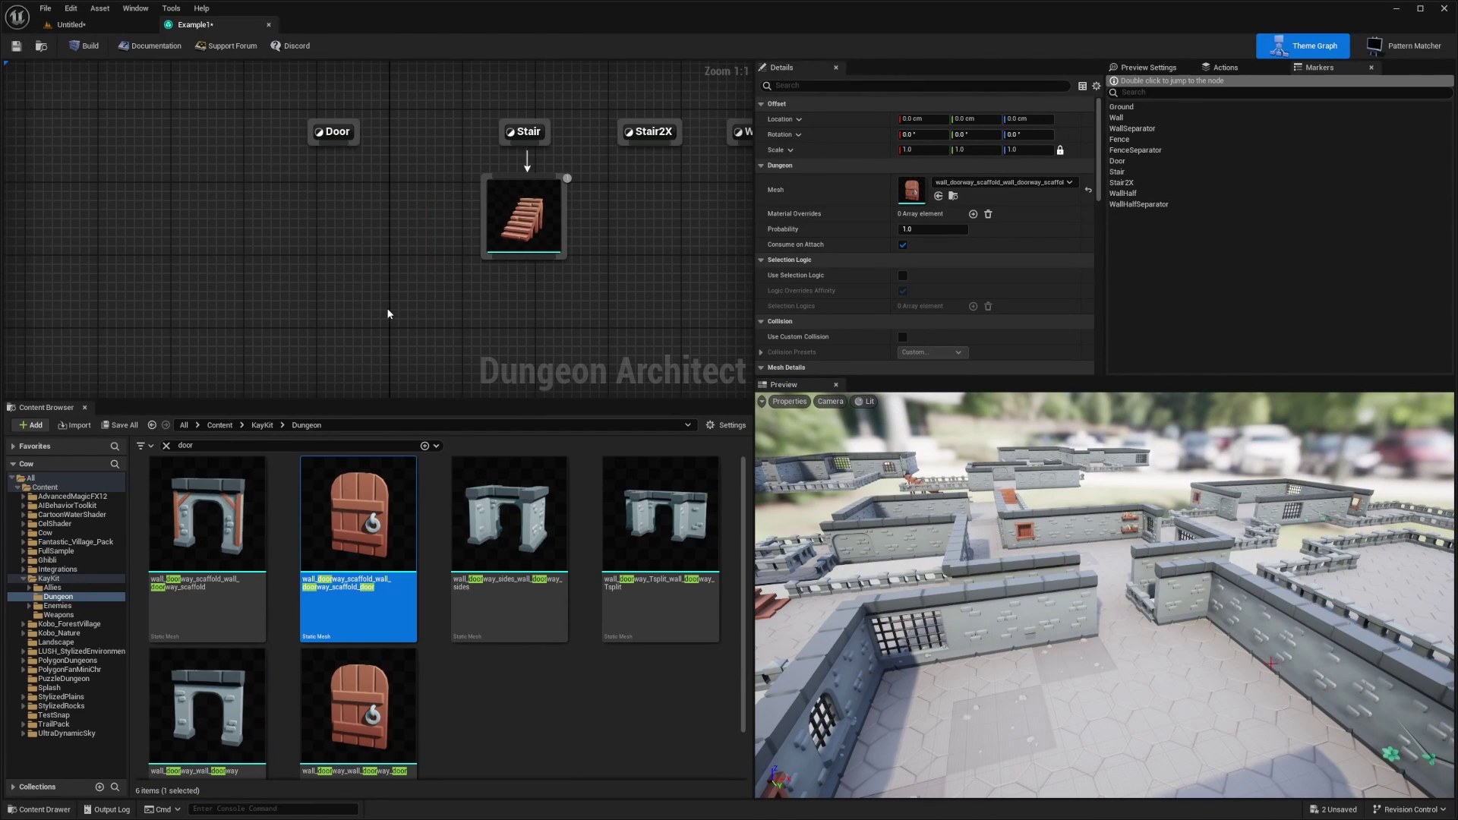
# - Attach the wall_doorway mesh to the Door marker
pyautogui.click(387, 314)
pyautogui.click(504, 687)
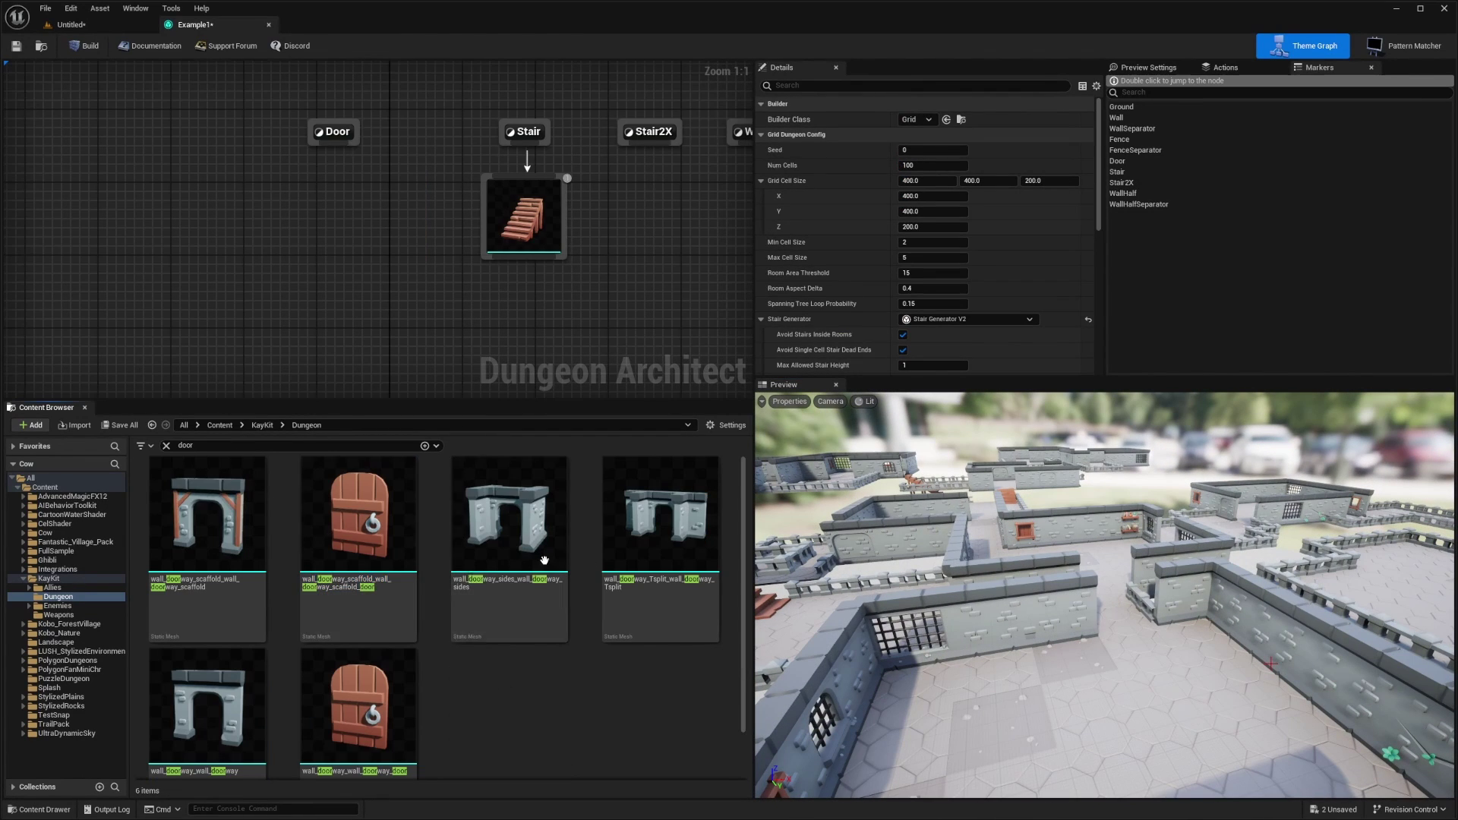
pyautogui.moveTo(207, 706); pyautogui.dragTo(349, 232)
pyautogui.moveTo(341, 146); pyautogui.dragTo(349, 224)
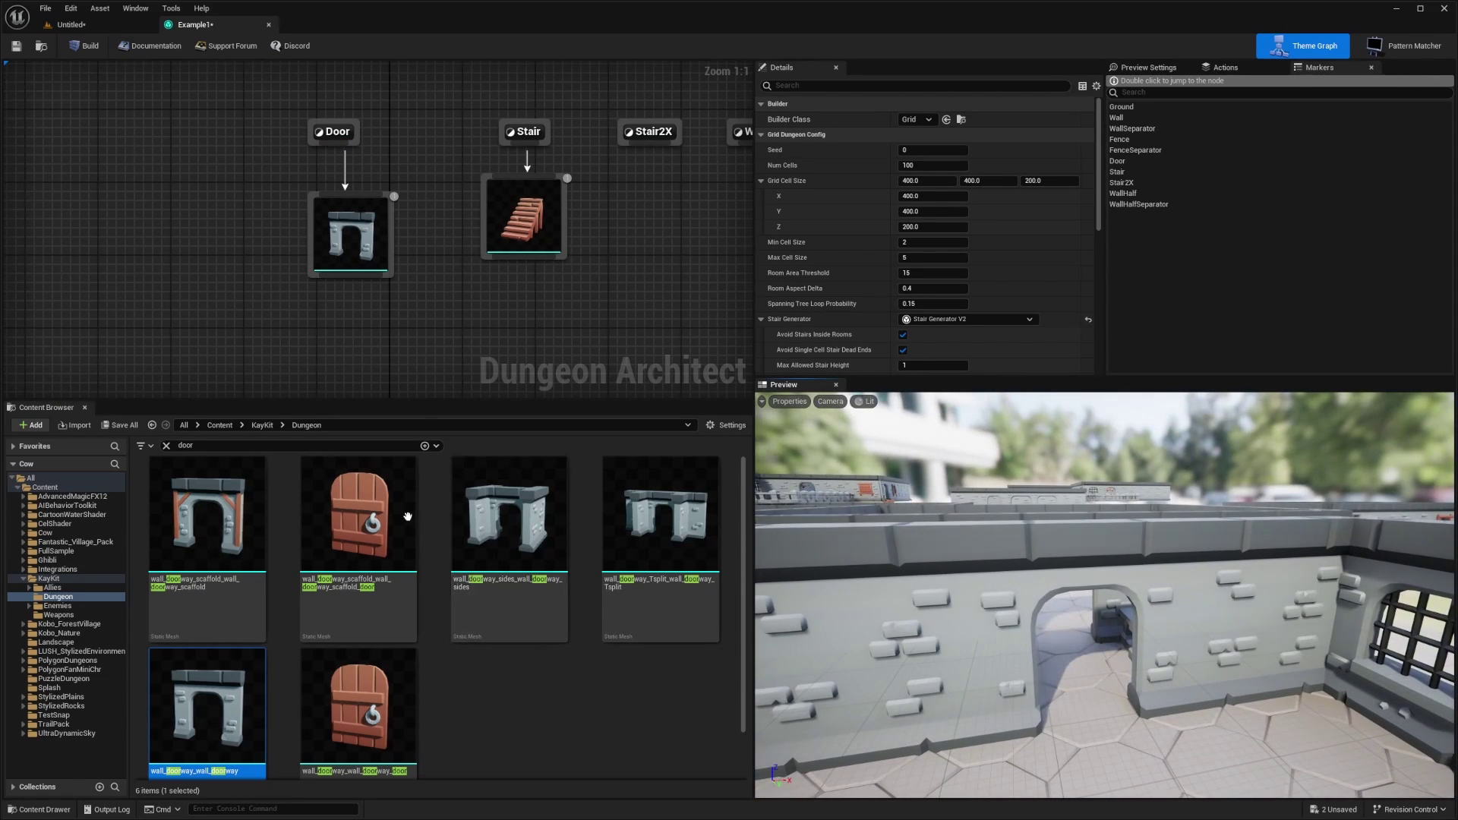
# - Add the wall_doorway_scaffold_door mesh as an unconnected node beside the wall_doorway node
pyautogui.moveTo(358, 524); pyautogui.dragTo(173, 205)
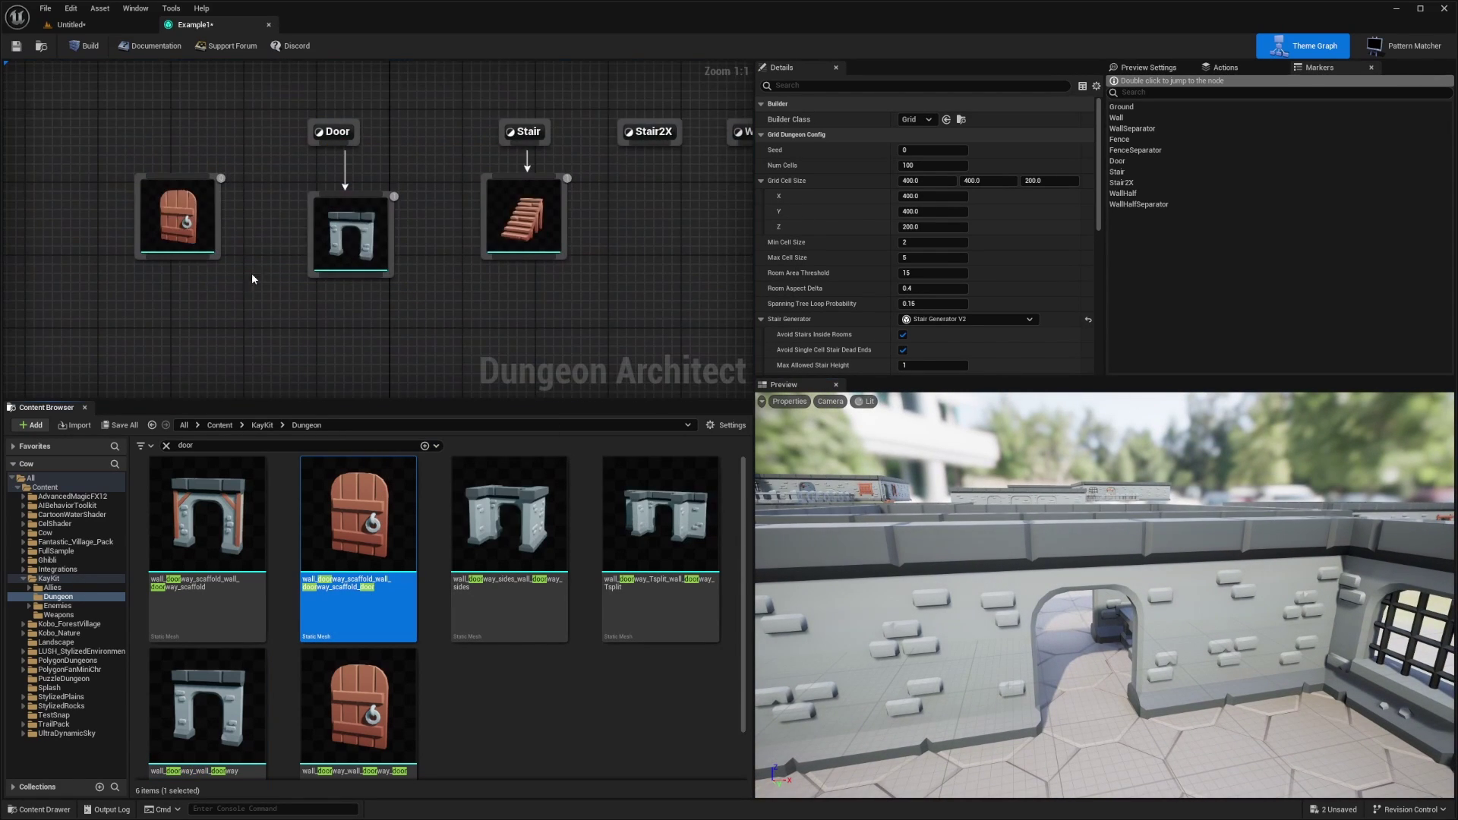
pyautogui.moveTo(213, 228); pyautogui.dragTo(288, 259, button='right')
pyautogui.rightClick(411, 345)
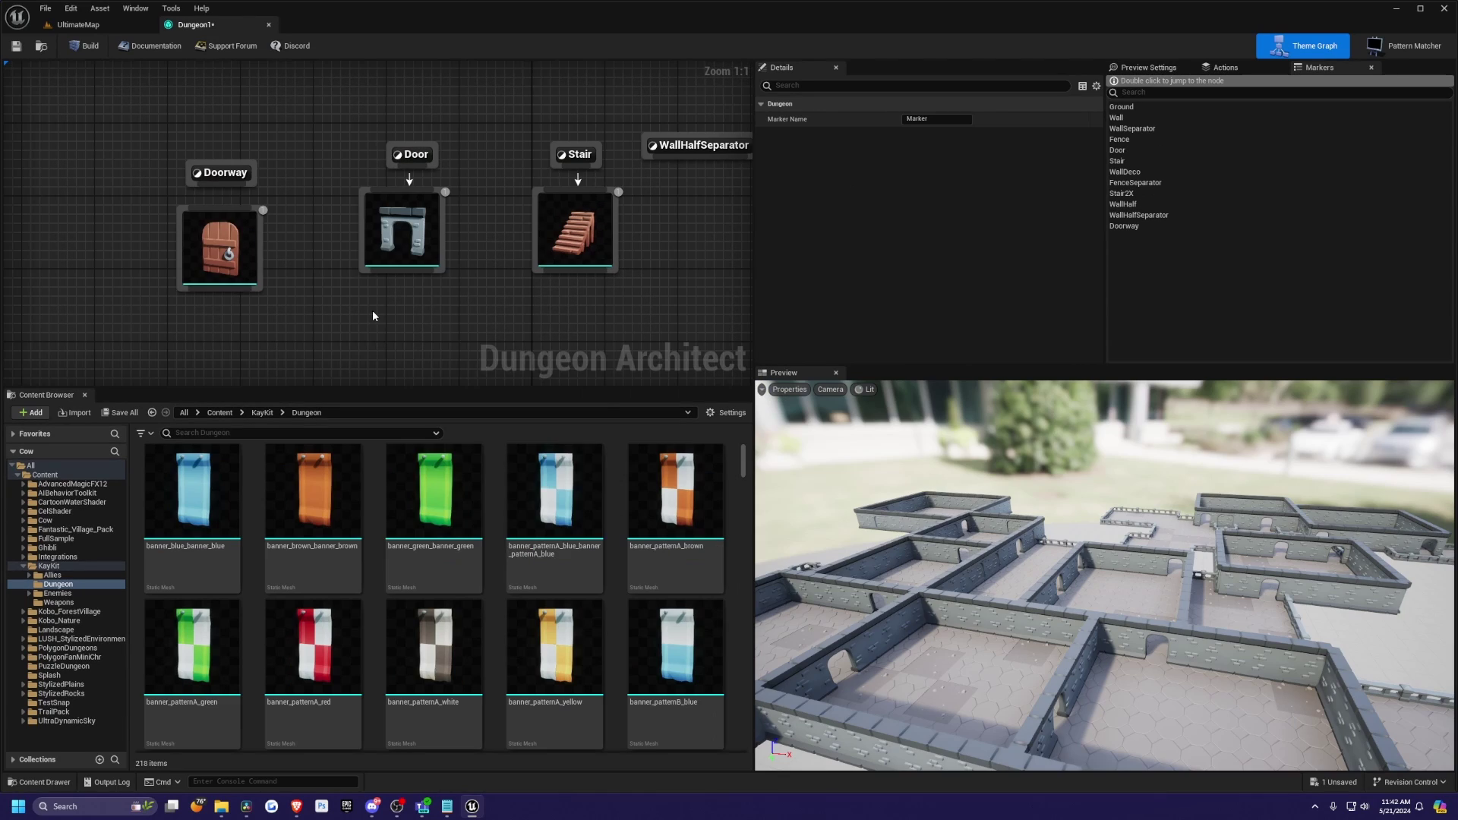
pyautogui.rightClick(372, 311)
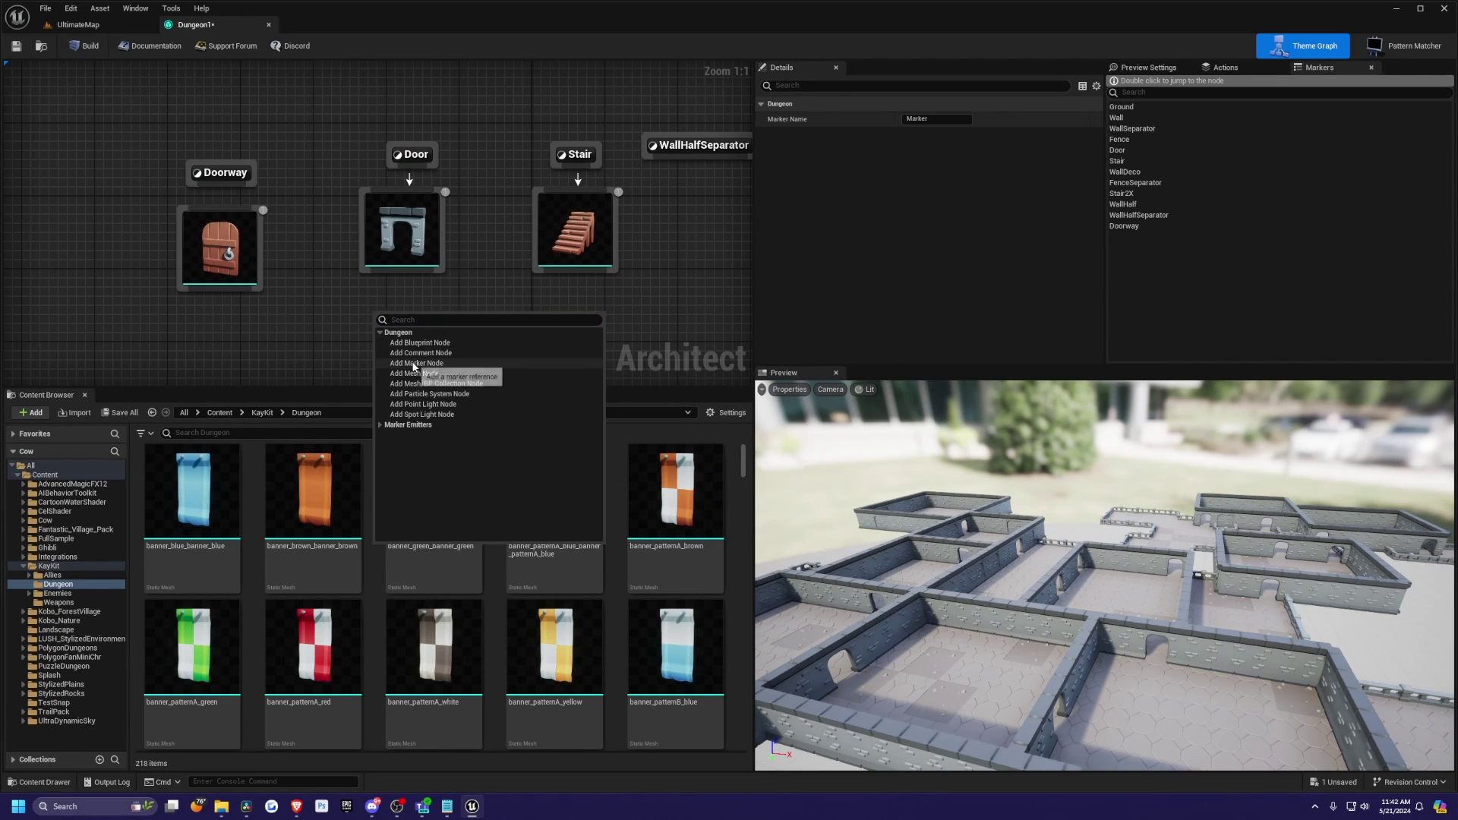
pyautogui.click(416, 363)
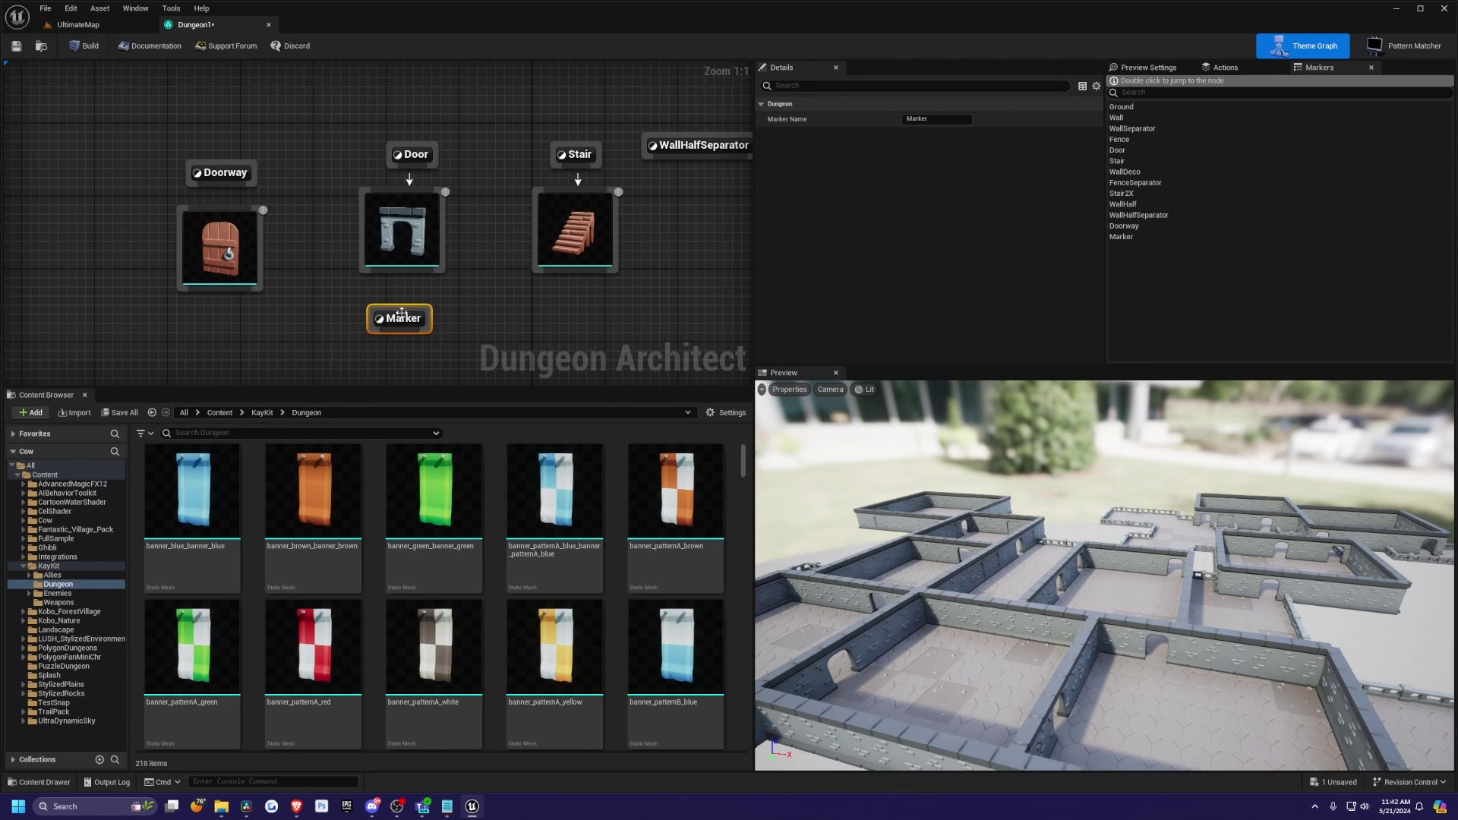
pyautogui.click(945, 118)
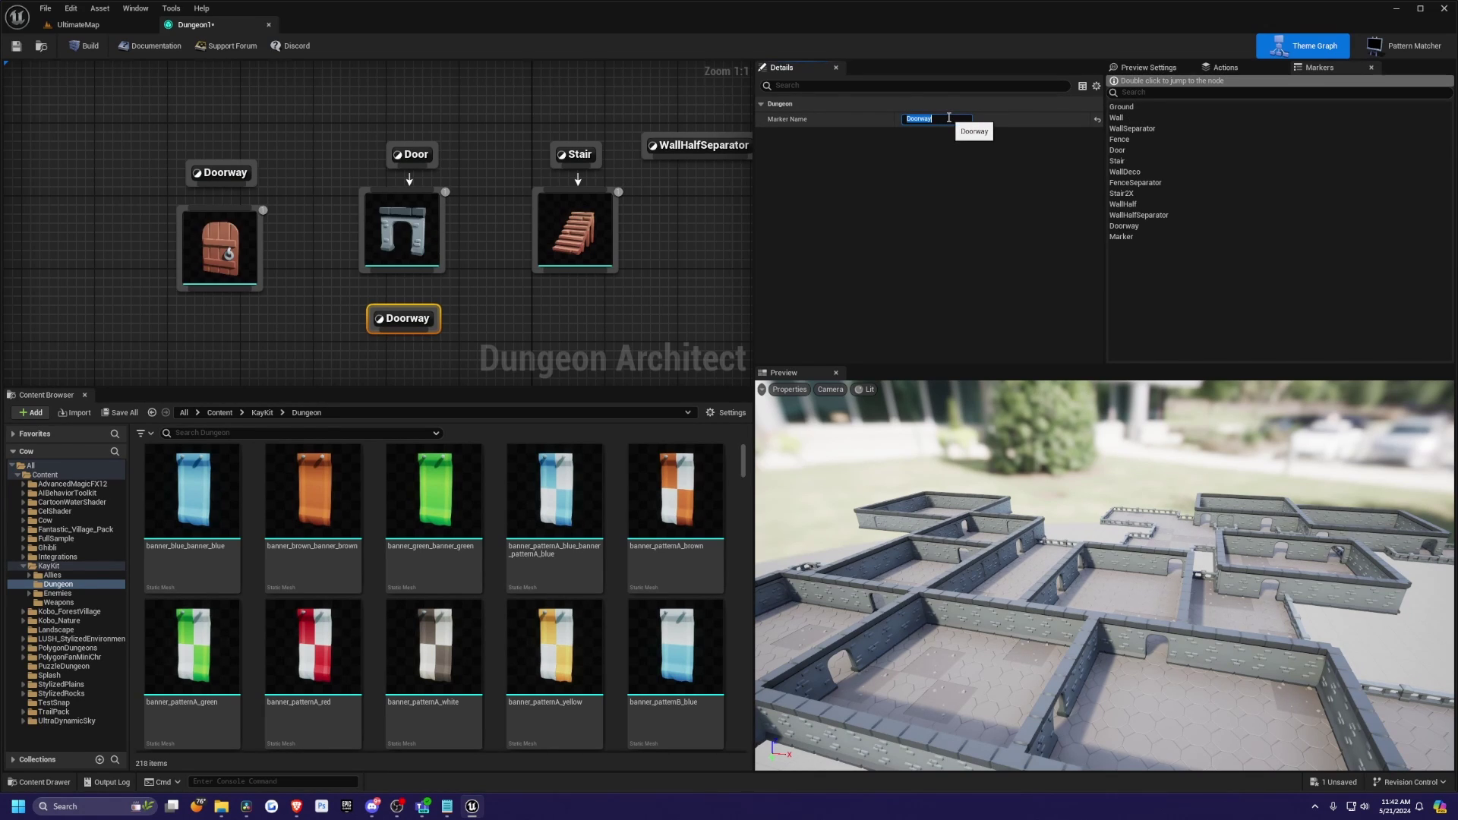
# - Add a new marker node named Doors and place it beside the Door marker
pyautogui.rightClick(390, 316)
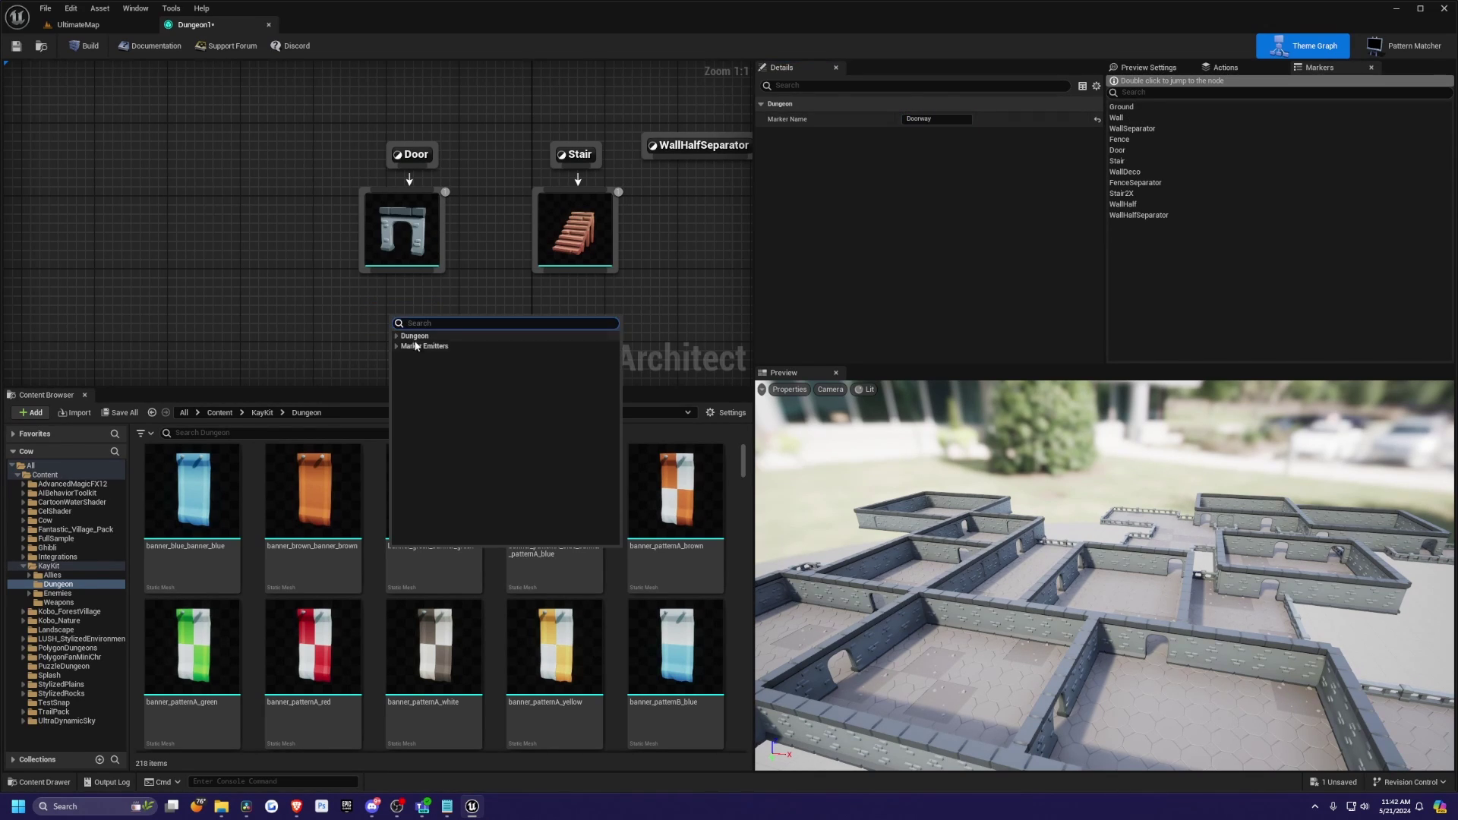
pyautogui.click(396, 336)
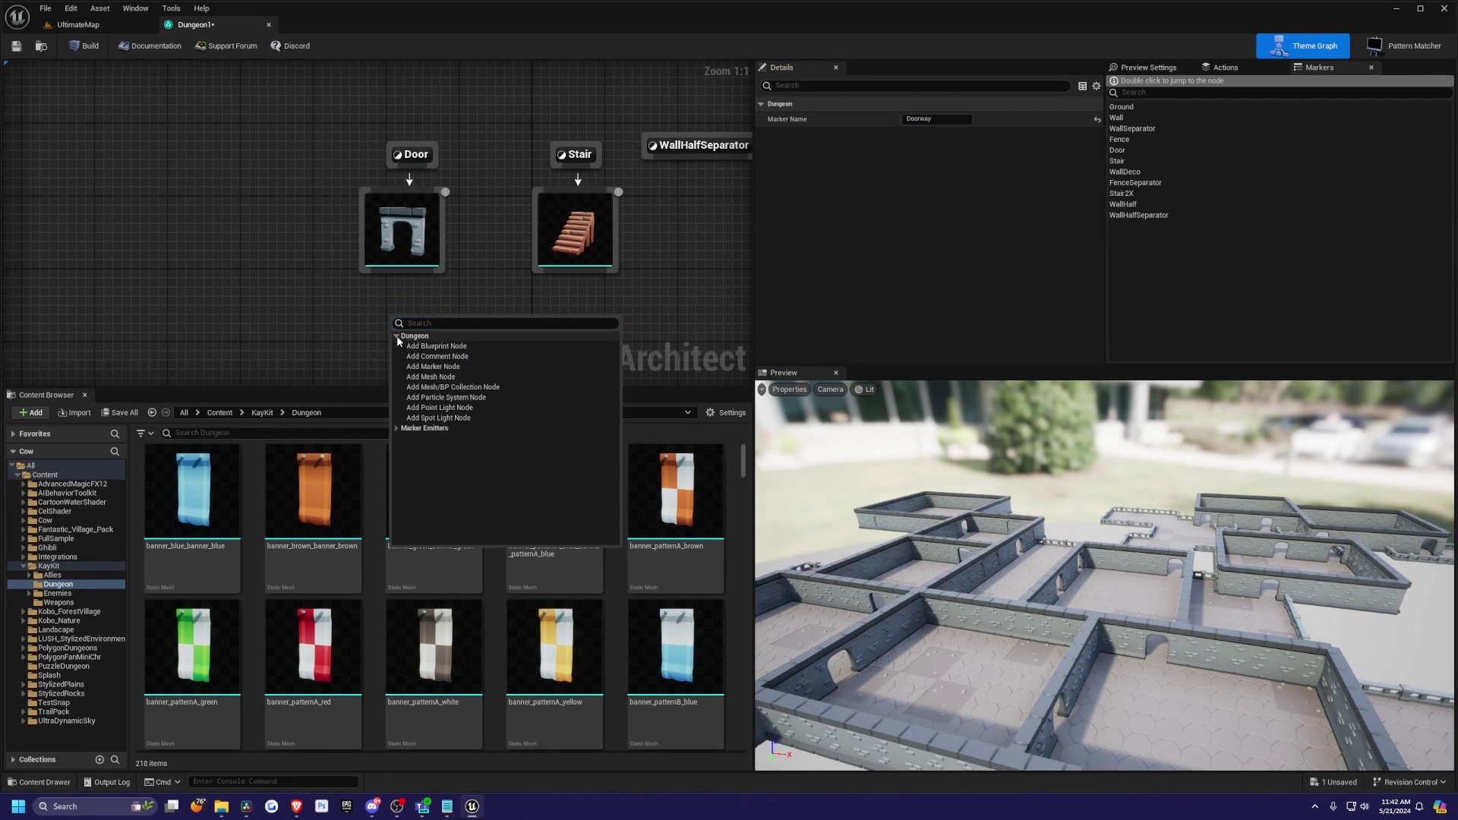
pyautogui.click(424, 366)
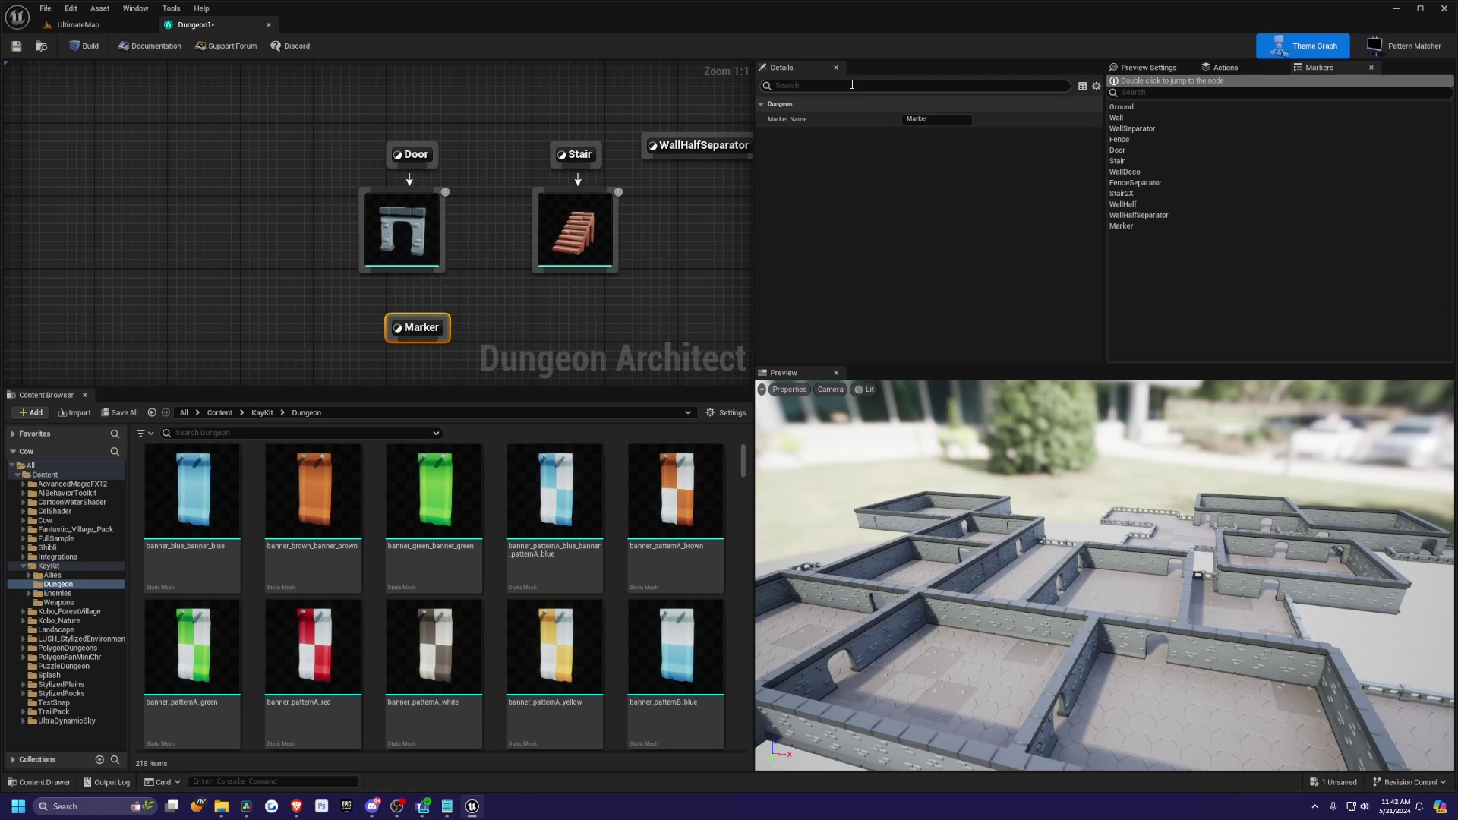
pyautogui.click(935, 118)
pyautogui.write('Doors')
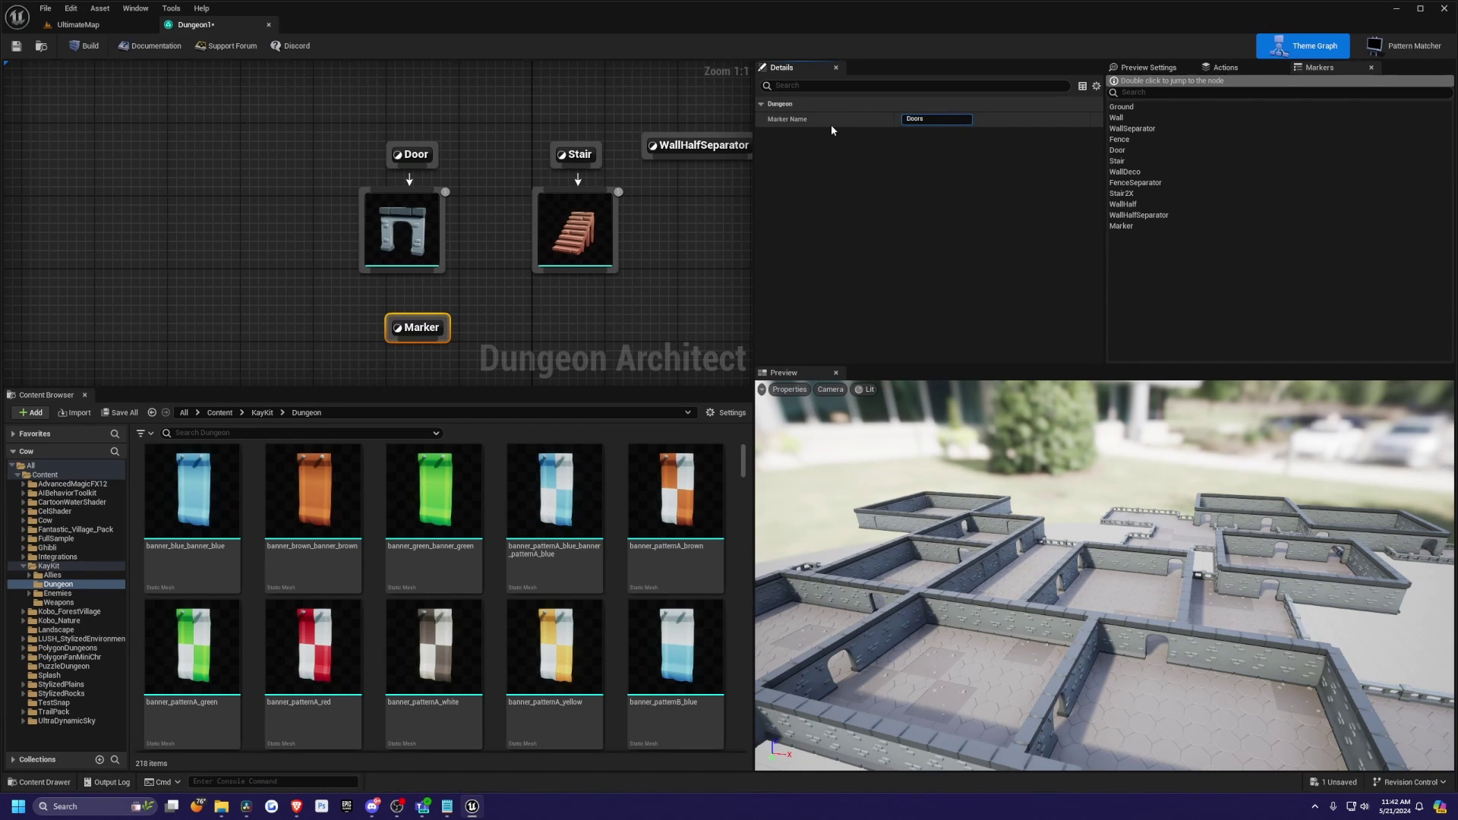
pyautogui.press('Return')
pyautogui.moveTo(420, 338); pyautogui.dragTo(253, 167)
# - Search the Dungeon folder for "door" and attach the wall_doorway_scaffold_door mesh to the Doors marker
pyautogui.moveTo(271, 216); pyautogui.dragTo(254, 220)
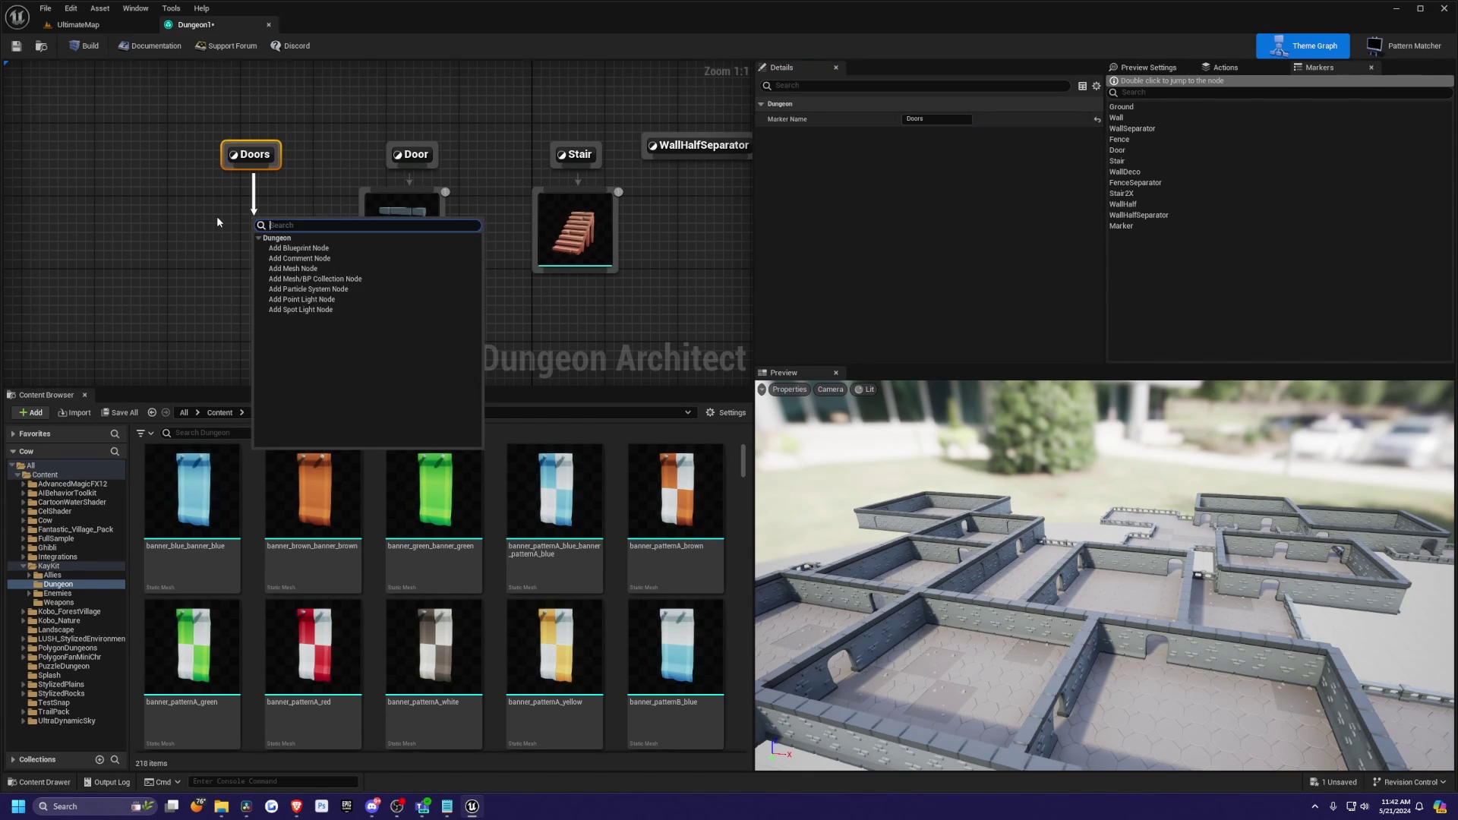
pyautogui.click(217, 221)
pyautogui.click(295, 435)
pyautogui.write('door')
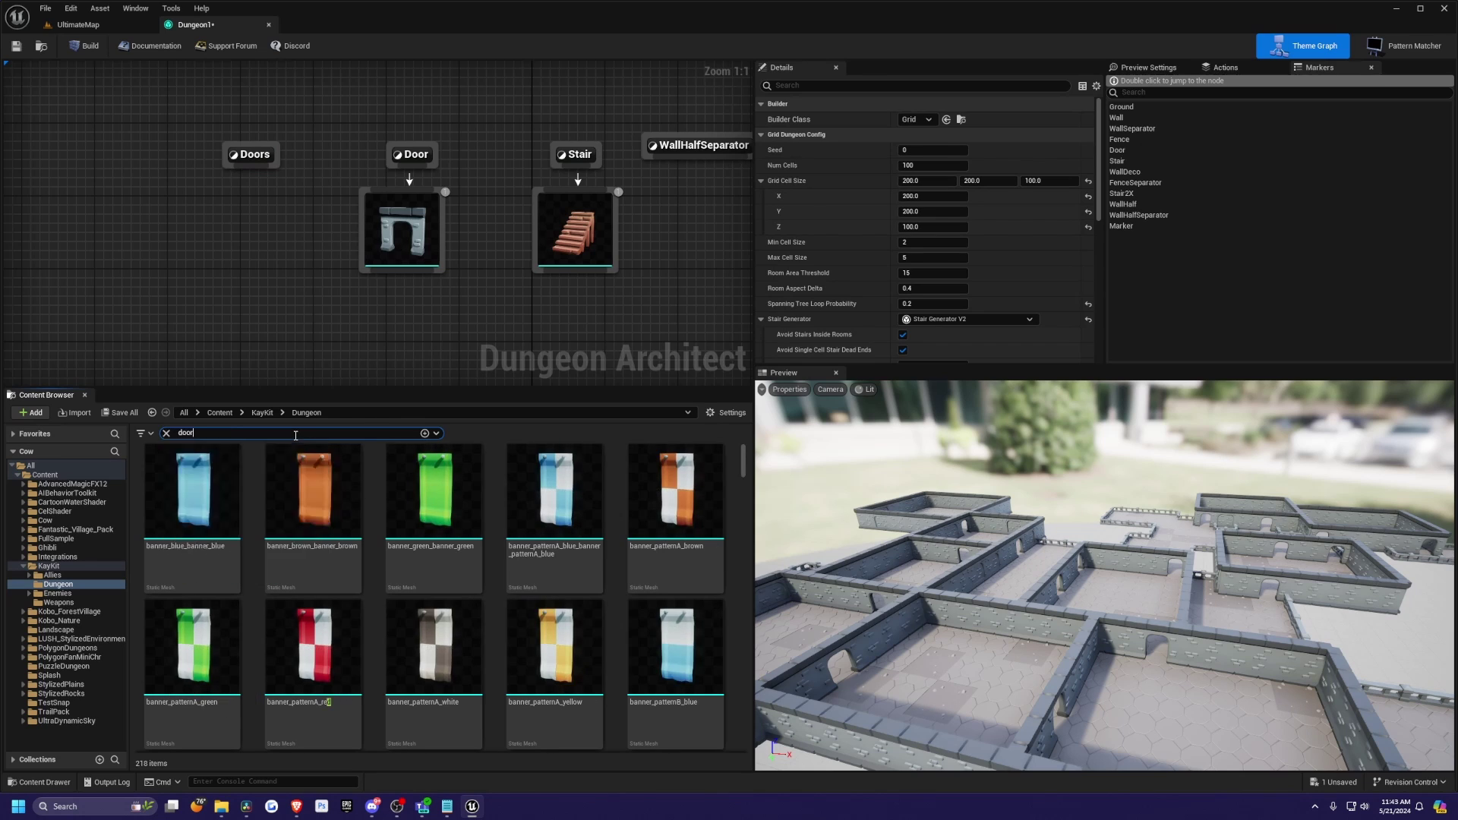
pyautogui.moveTo(313, 494); pyautogui.dragTo(249, 240)
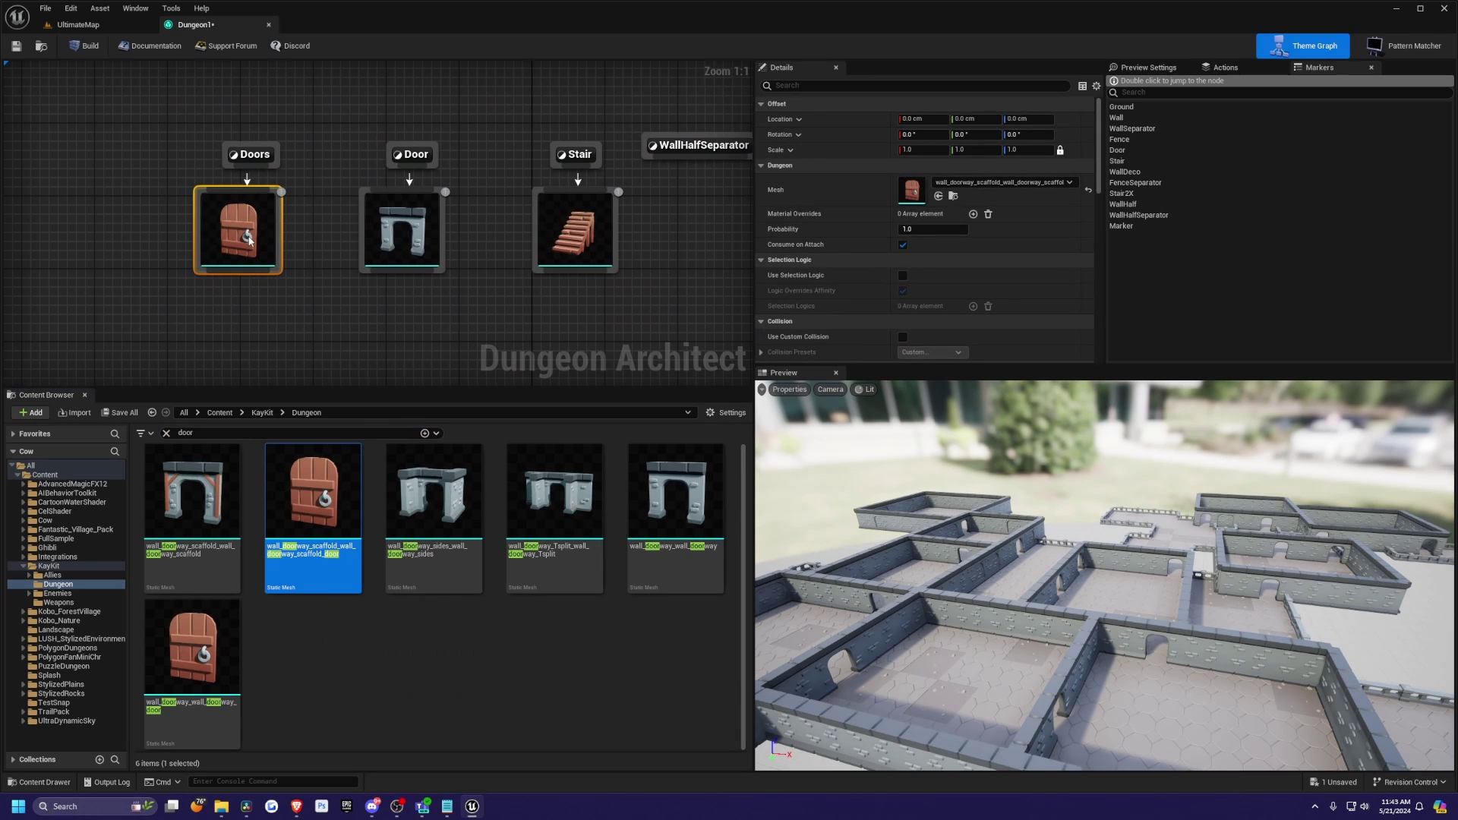
# - Add a Doors marker emitter below the wall_doorway node and connect the doorway to it
pyautogui.click(413, 227)
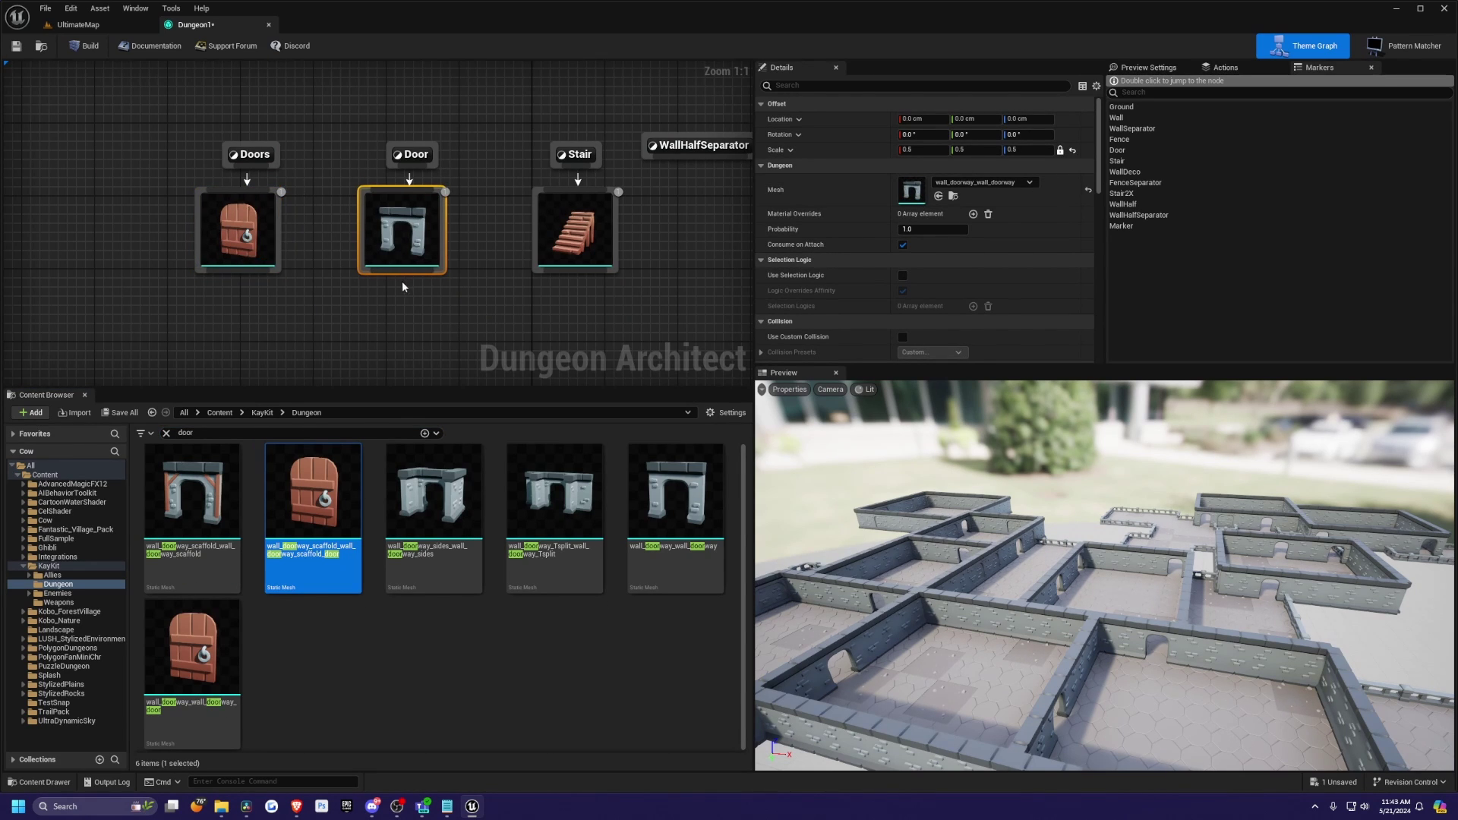
pyautogui.rightClick(379, 312)
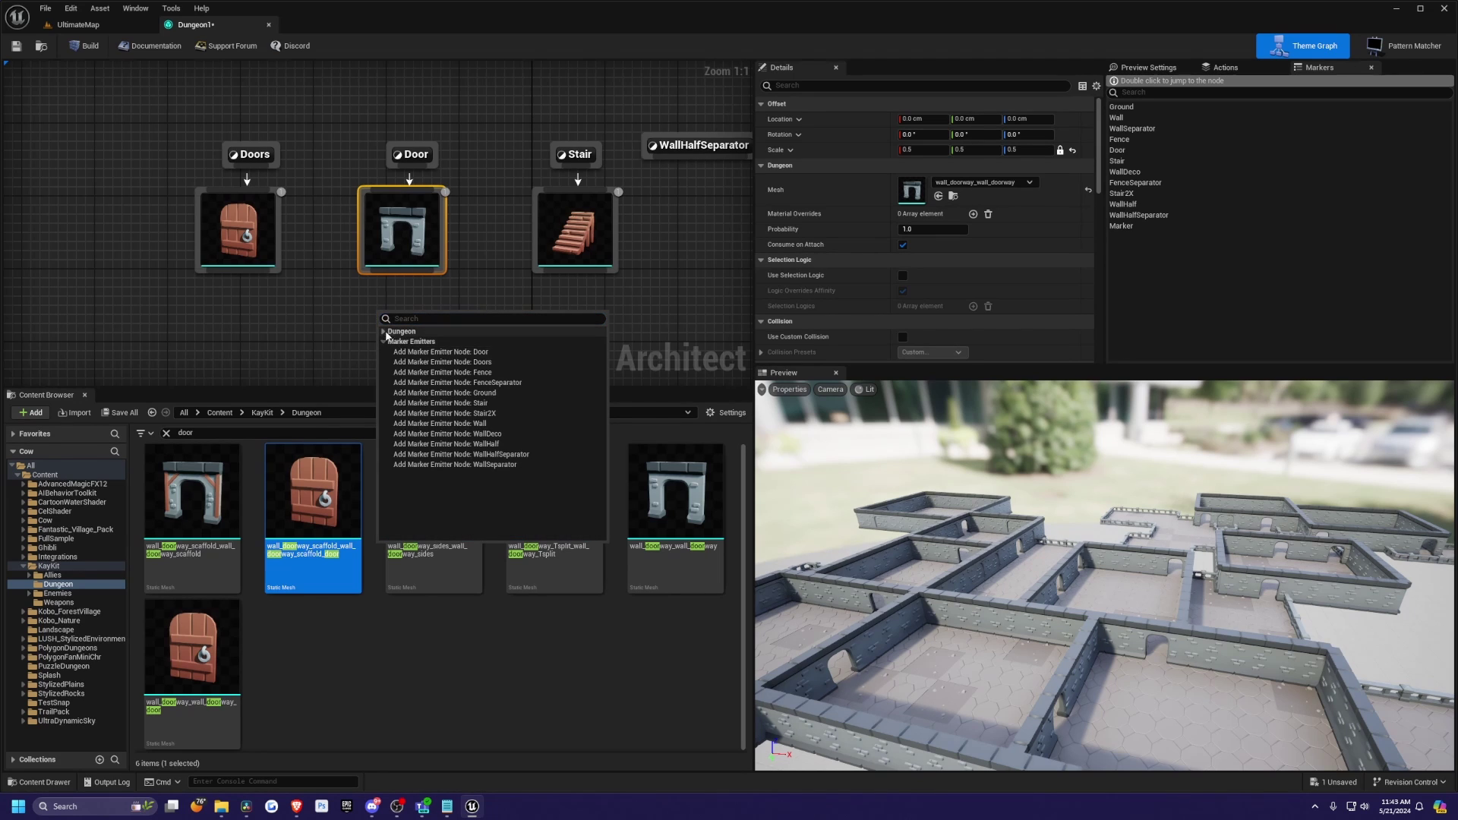
pyautogui.click(416, 363)
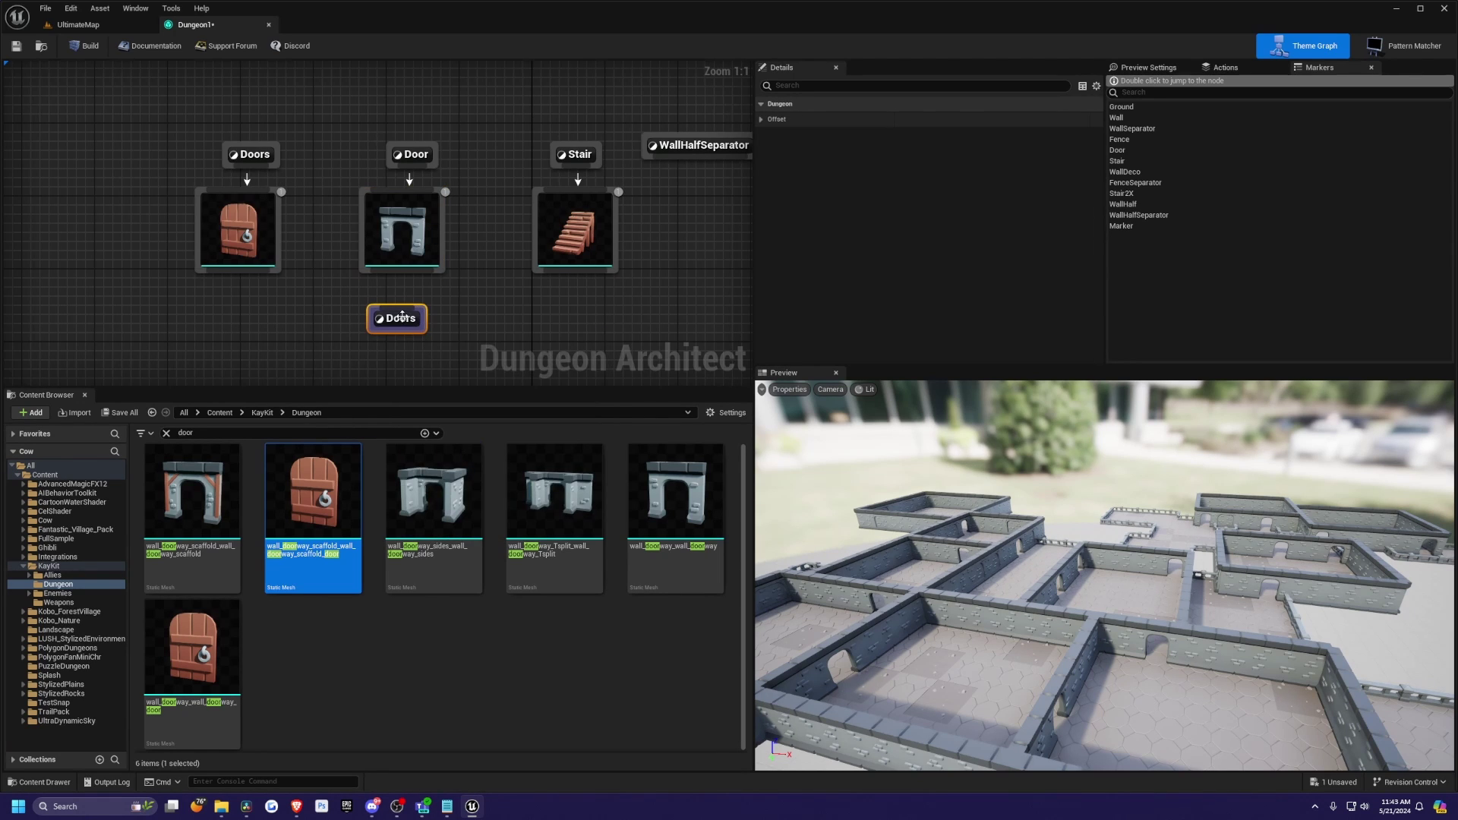
pyautogui.moveTo(395, 270); pyautogui.dragTo(397, 313)
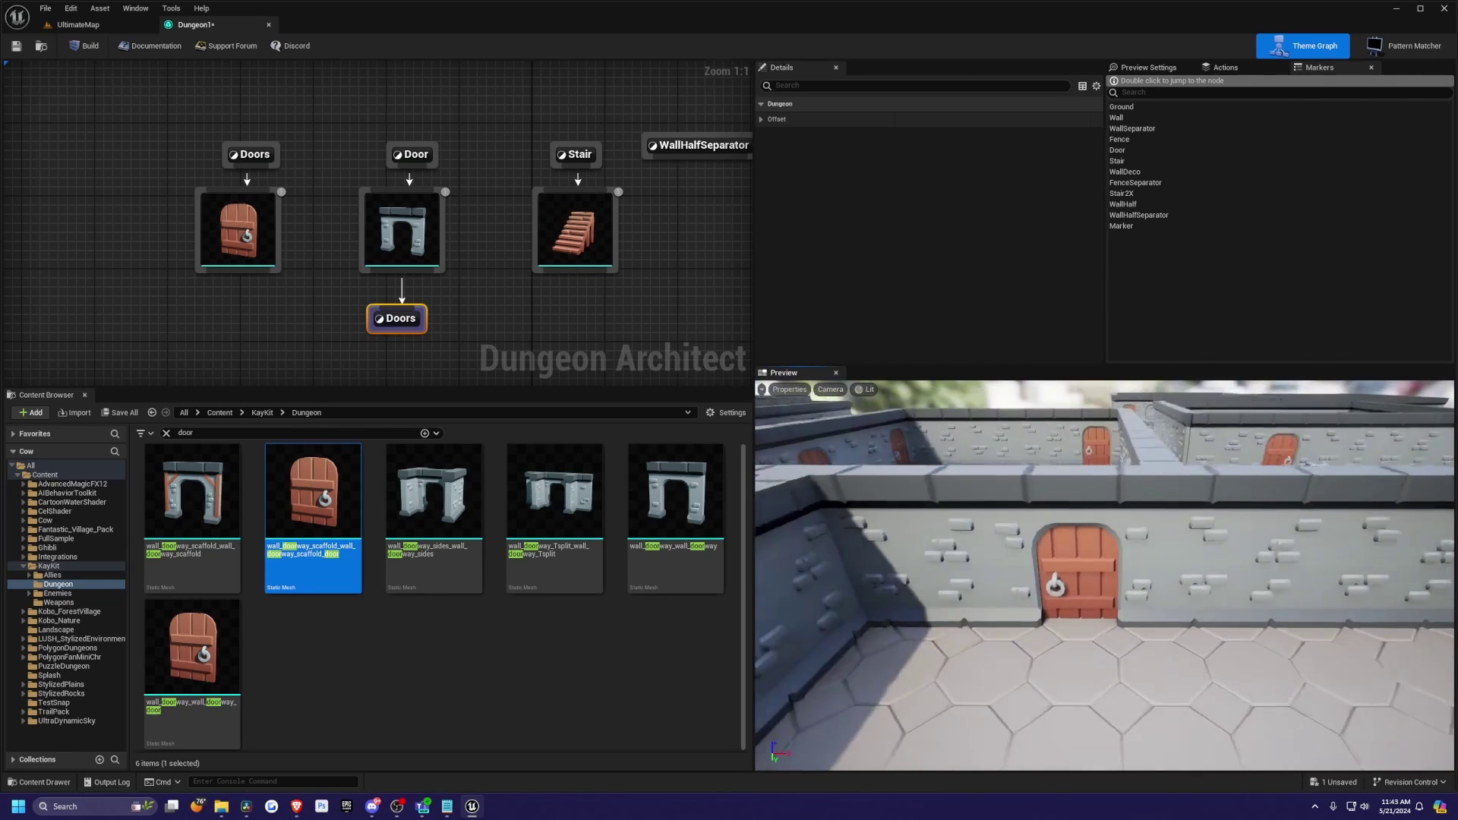
pyautogui.click(434, 238)
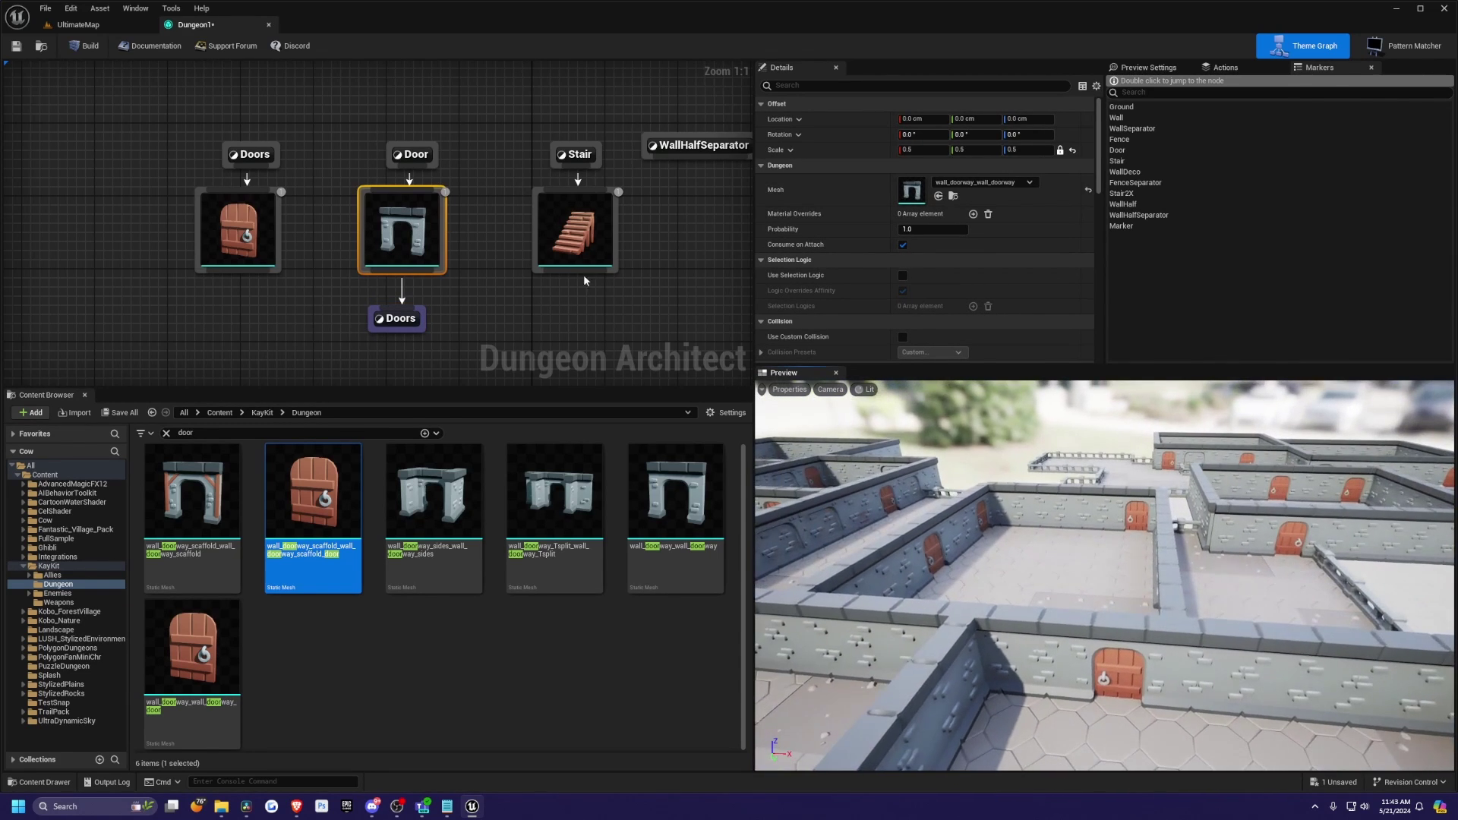
pyautogui.moveTo(459, 297); pyautogui.dragTo(357, 340)
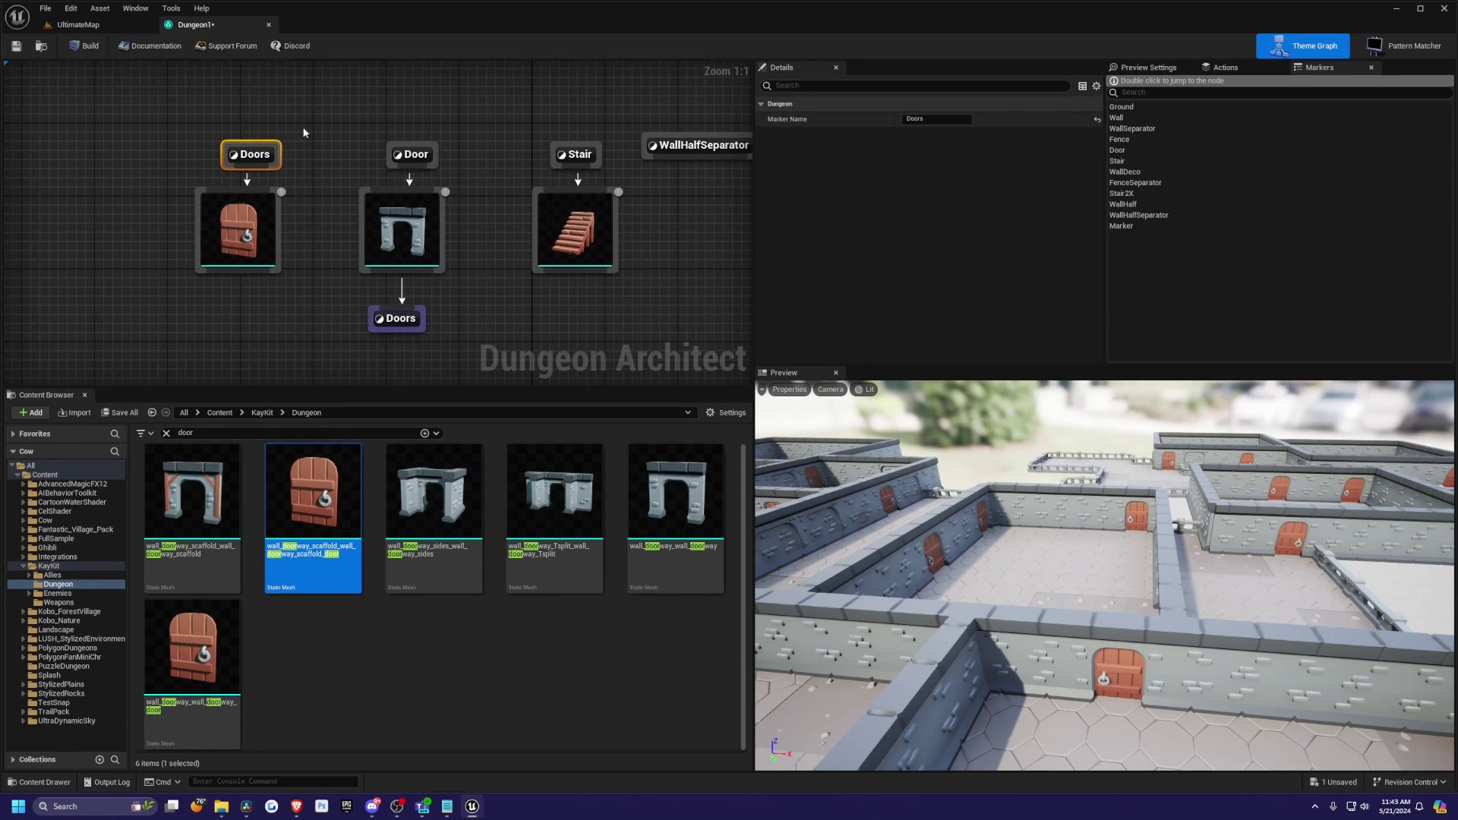
pyautogui.click(237, 225)
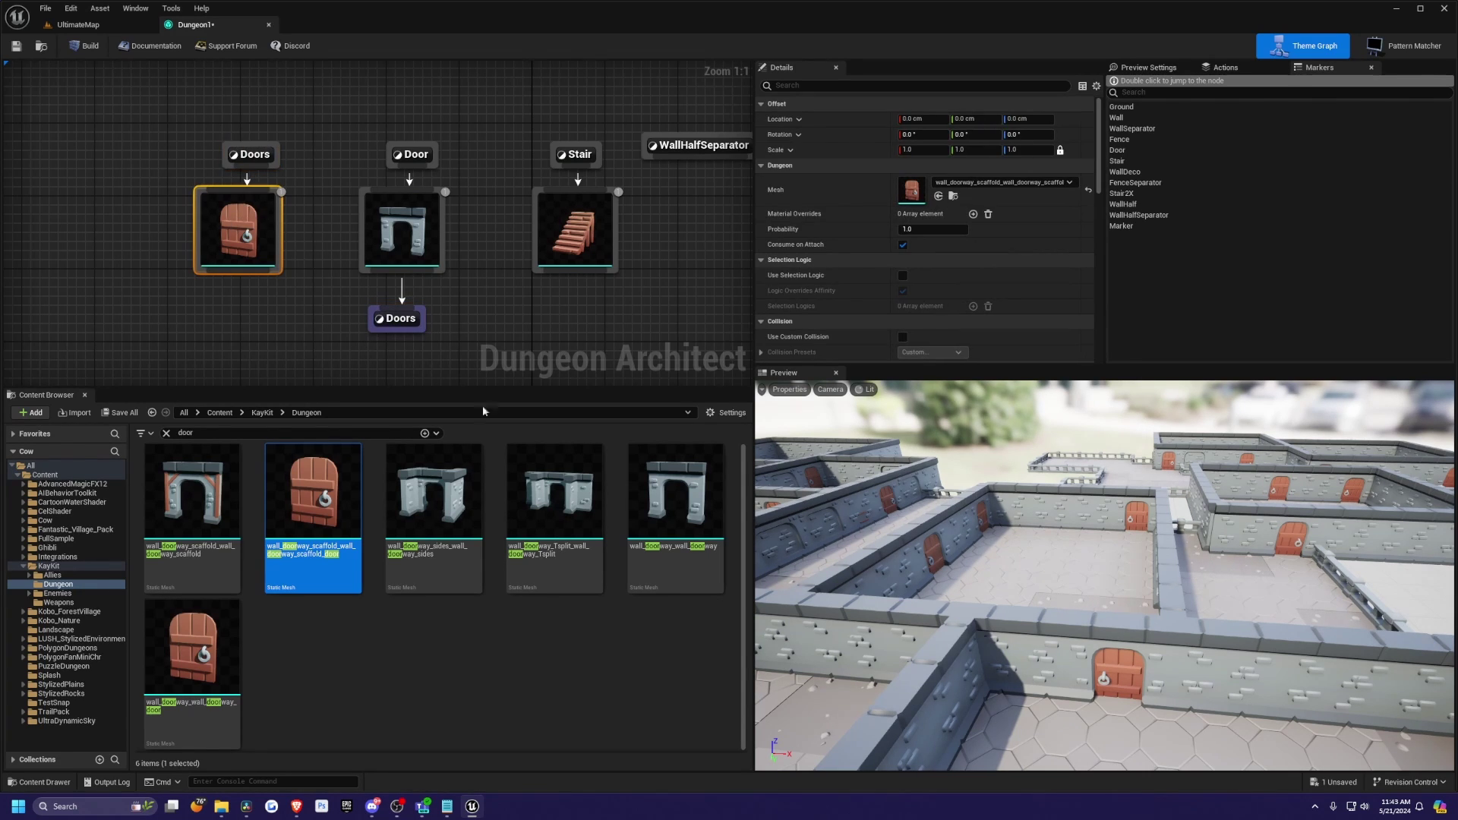
# - Save the Dungeon1 theme with the new Doors marker setup
pyautogui.scroll(-3, 838, 260)
pyautogui.scroll(2, 827, 257)
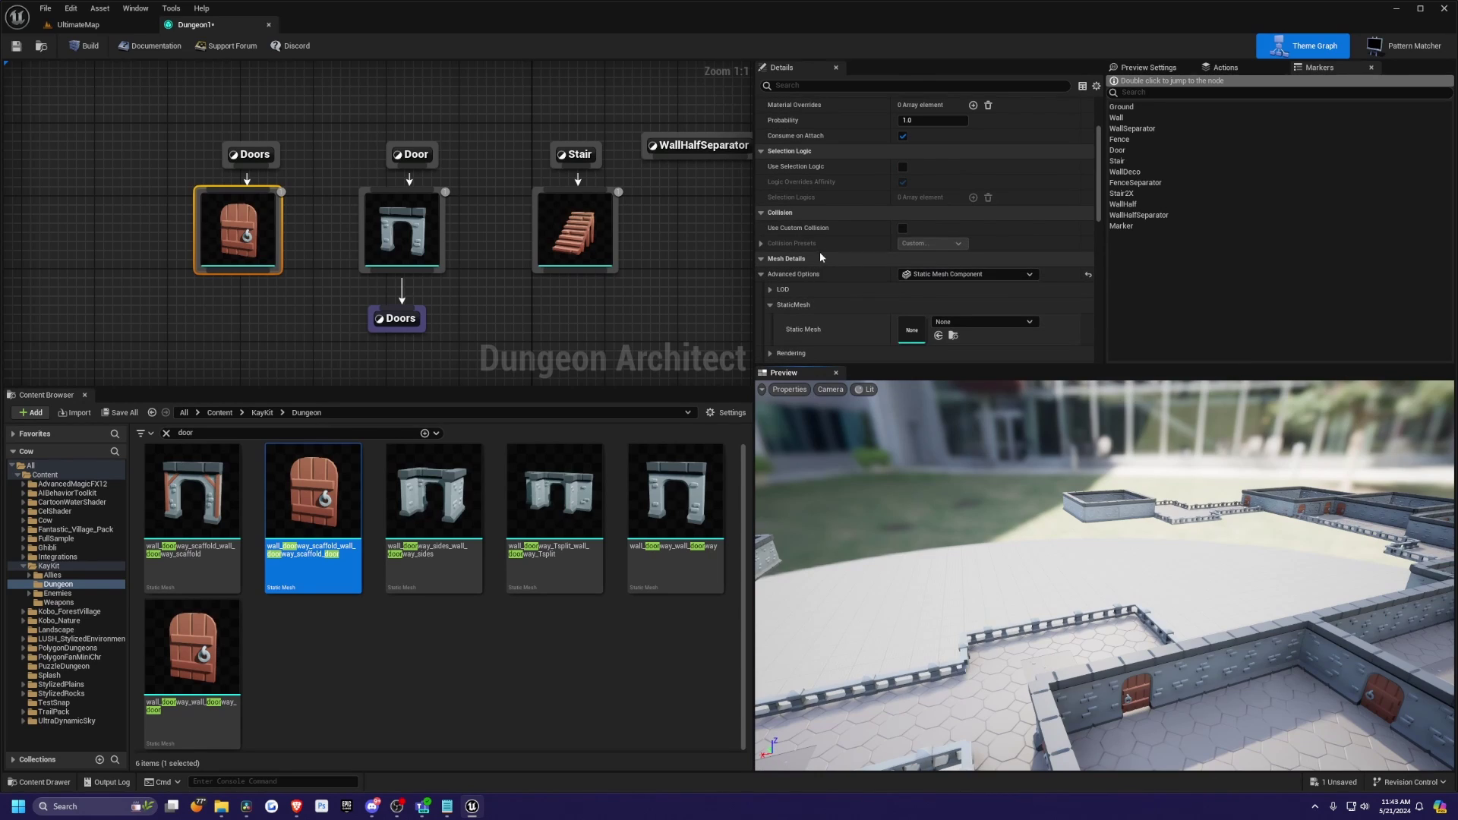
pyautogui.click(563, 291)
pyautogui.hotkey('ctrl', 's')
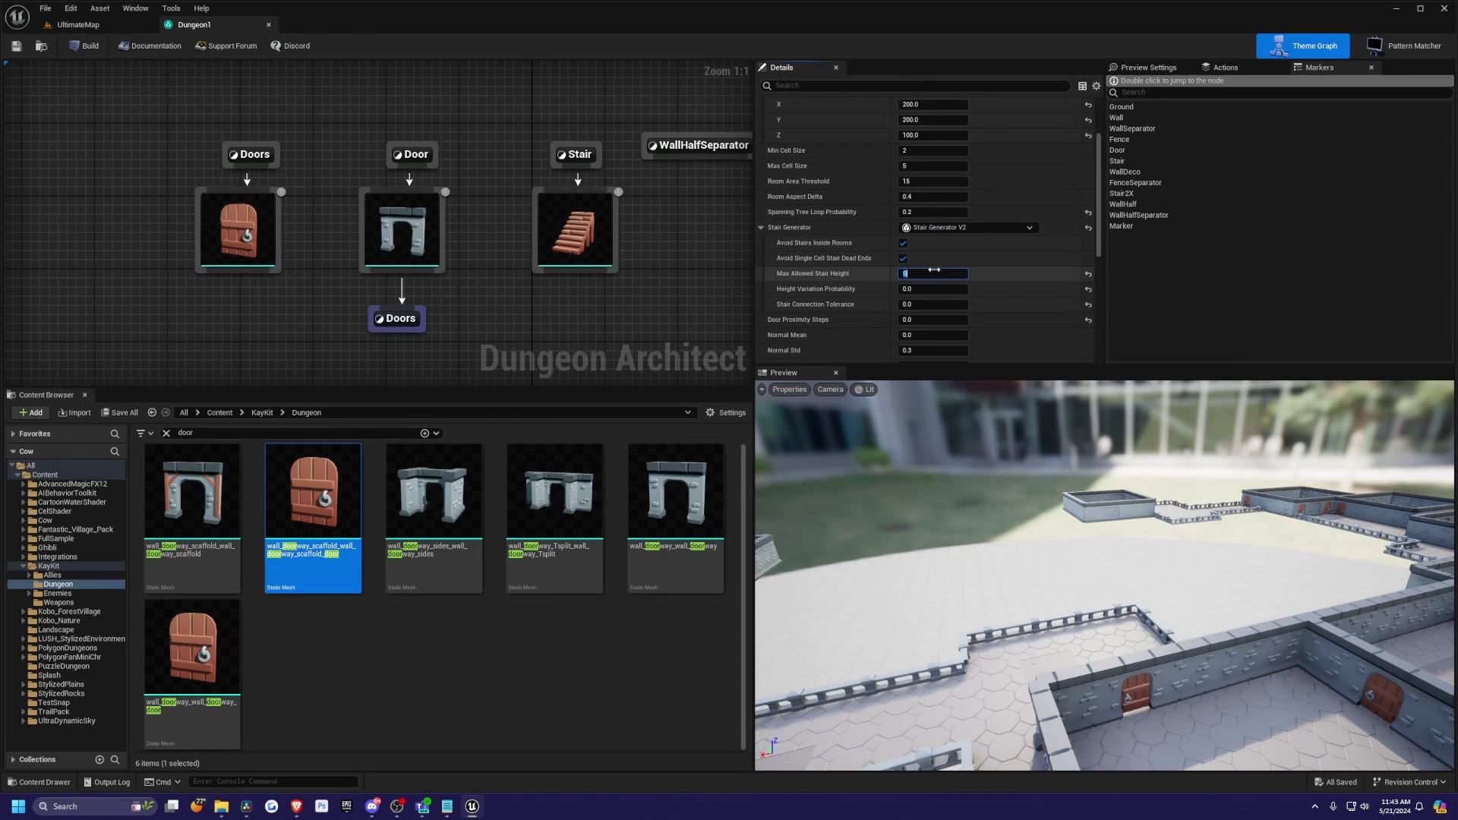
# - Set the stair generator's Max Allowed Stair Height to 0 and save the Dungeon1 theme
pyautogui.press('Tab')
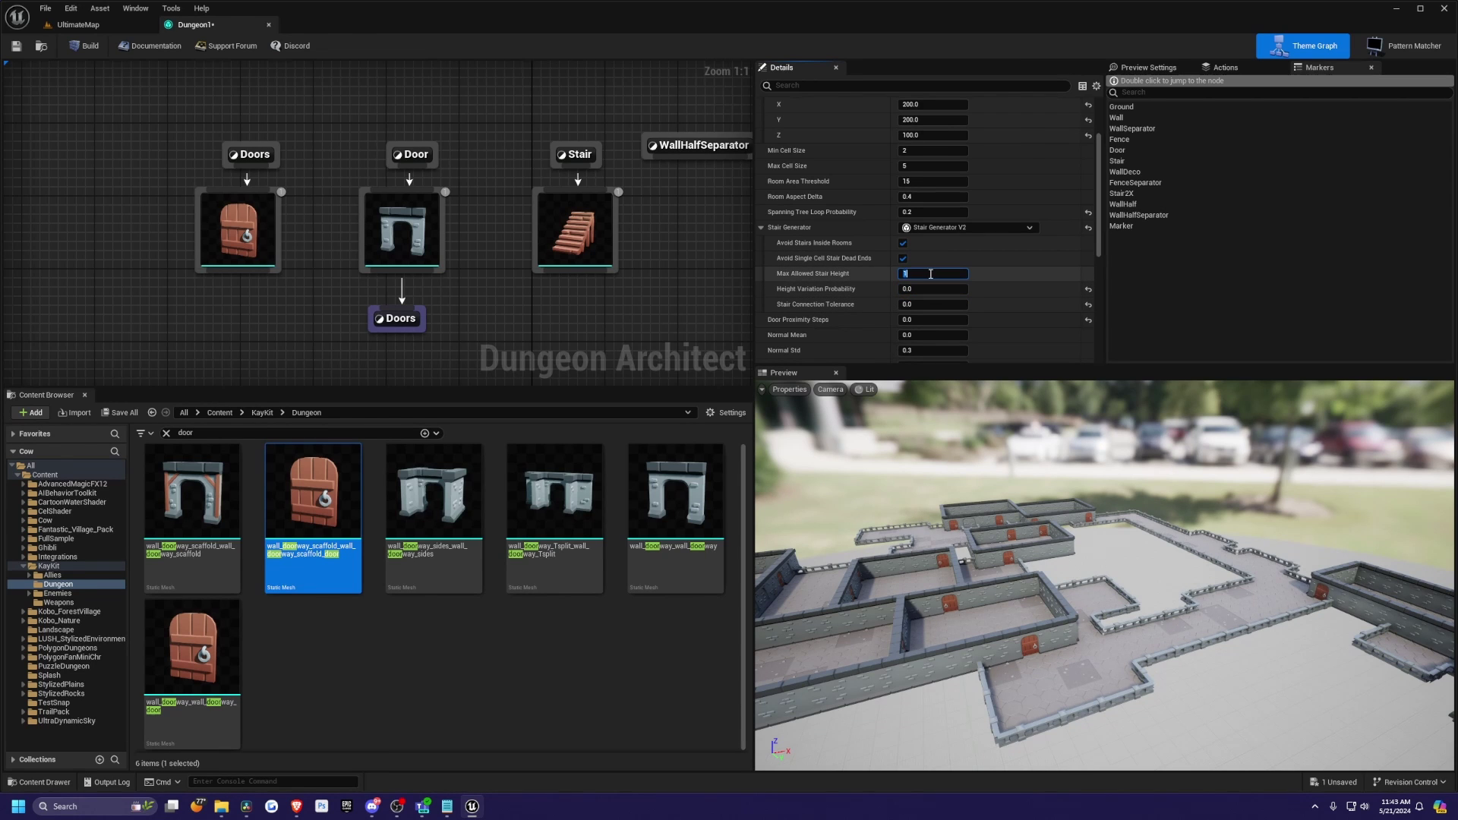
pyautogui.hotkey('ctrl', 's')
pyautogui.moveTo(1104, 575); pyautogui.dragTo(956, 524, button='right')
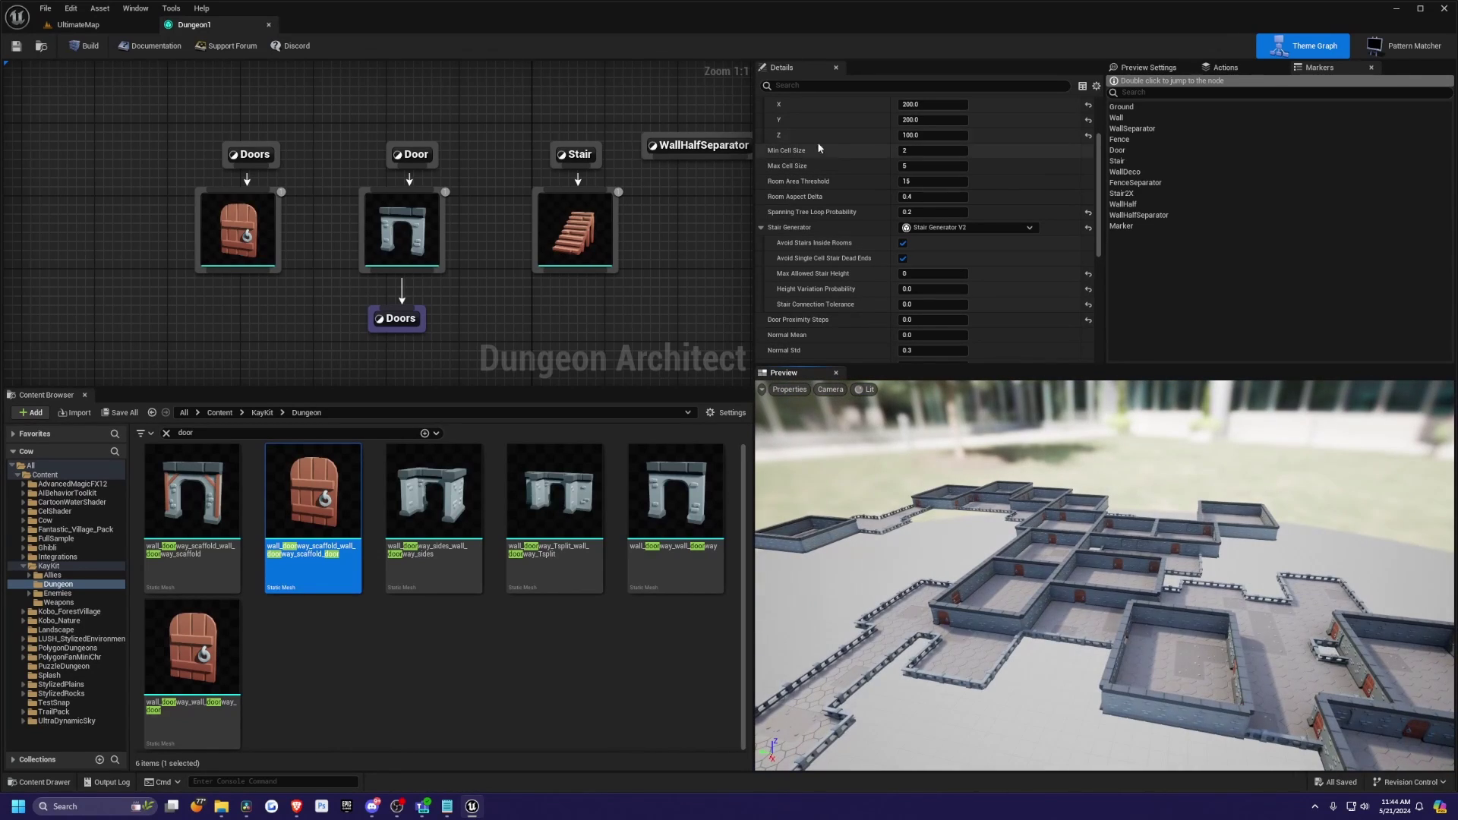
# - Set the preview's Grid Cell Size to 400 in X and Y
pyautogui.scroll(3, 882, 223)
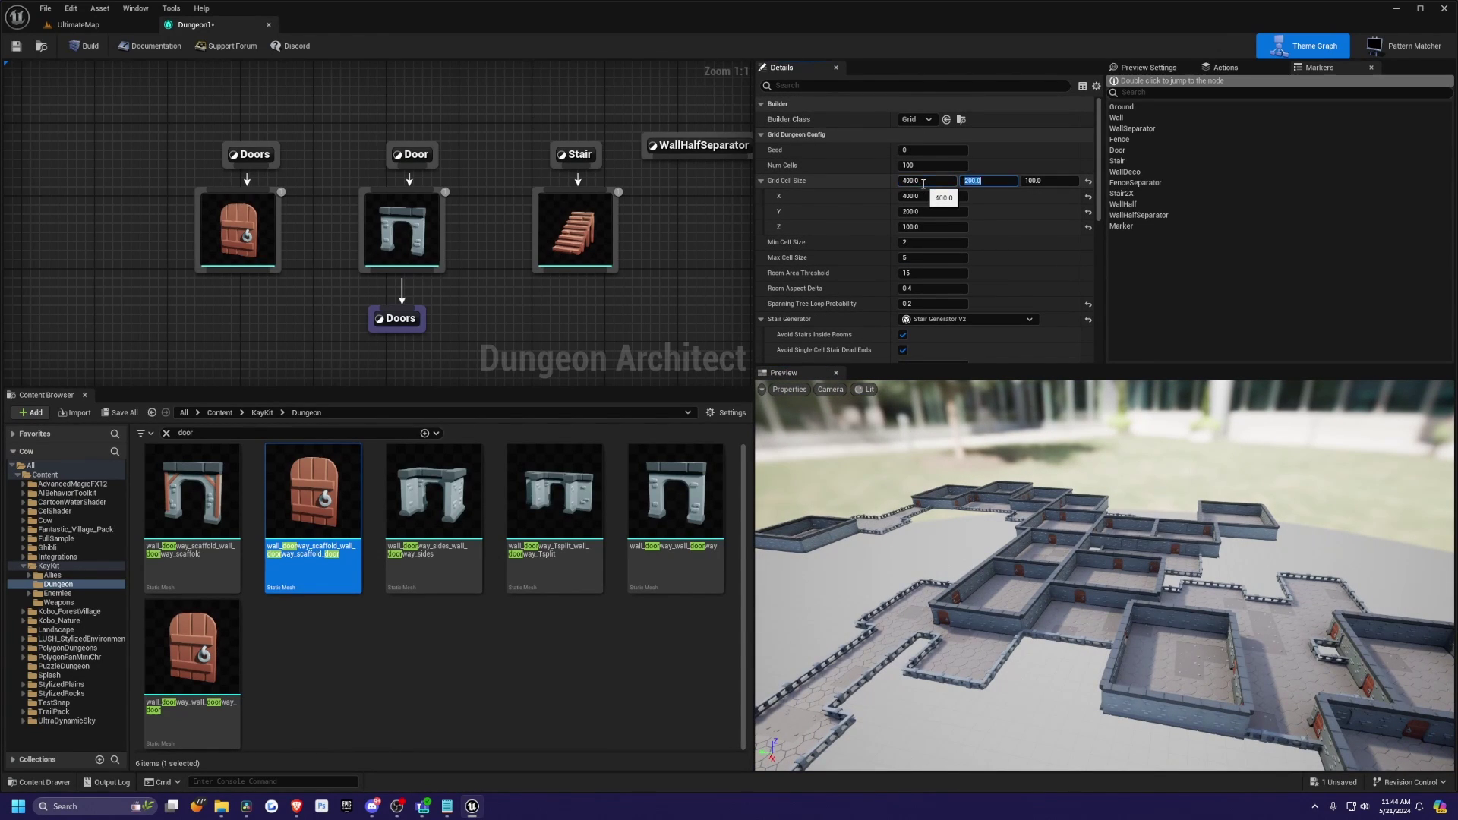
pyautogui.write('400')
pyautogui.press('Return')
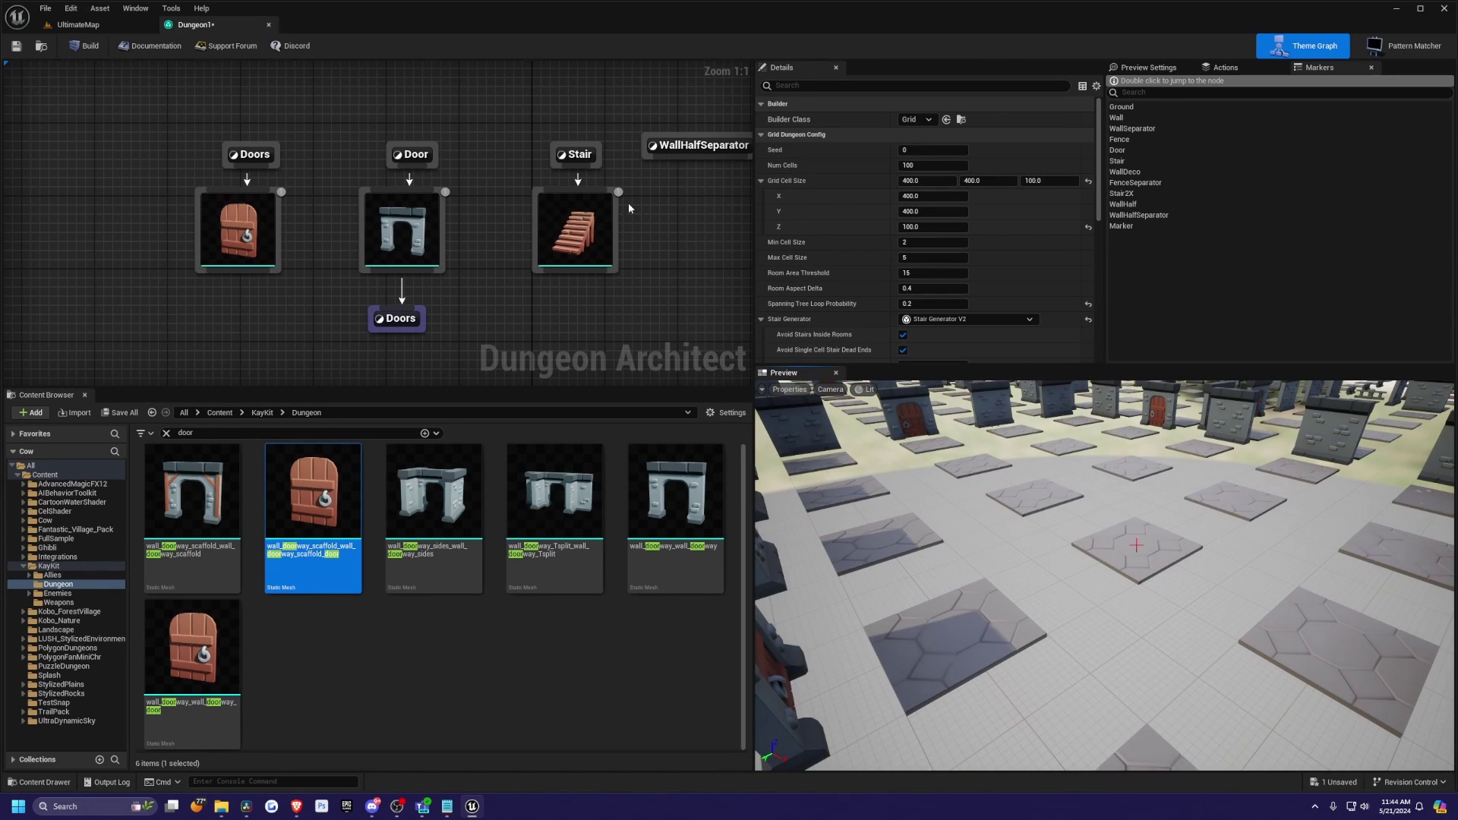
# - Select the three wall nodes above the WallDeco emitter and set their scale to 1.0
pyautogui.click(416, 239)
pyautogui.moveTo(472, 130); pyautogui.dragTo(426, 372, button='right')
pyautogui.moveTo(385, 202); pyautogui.dragTo(441, 358, button='right')
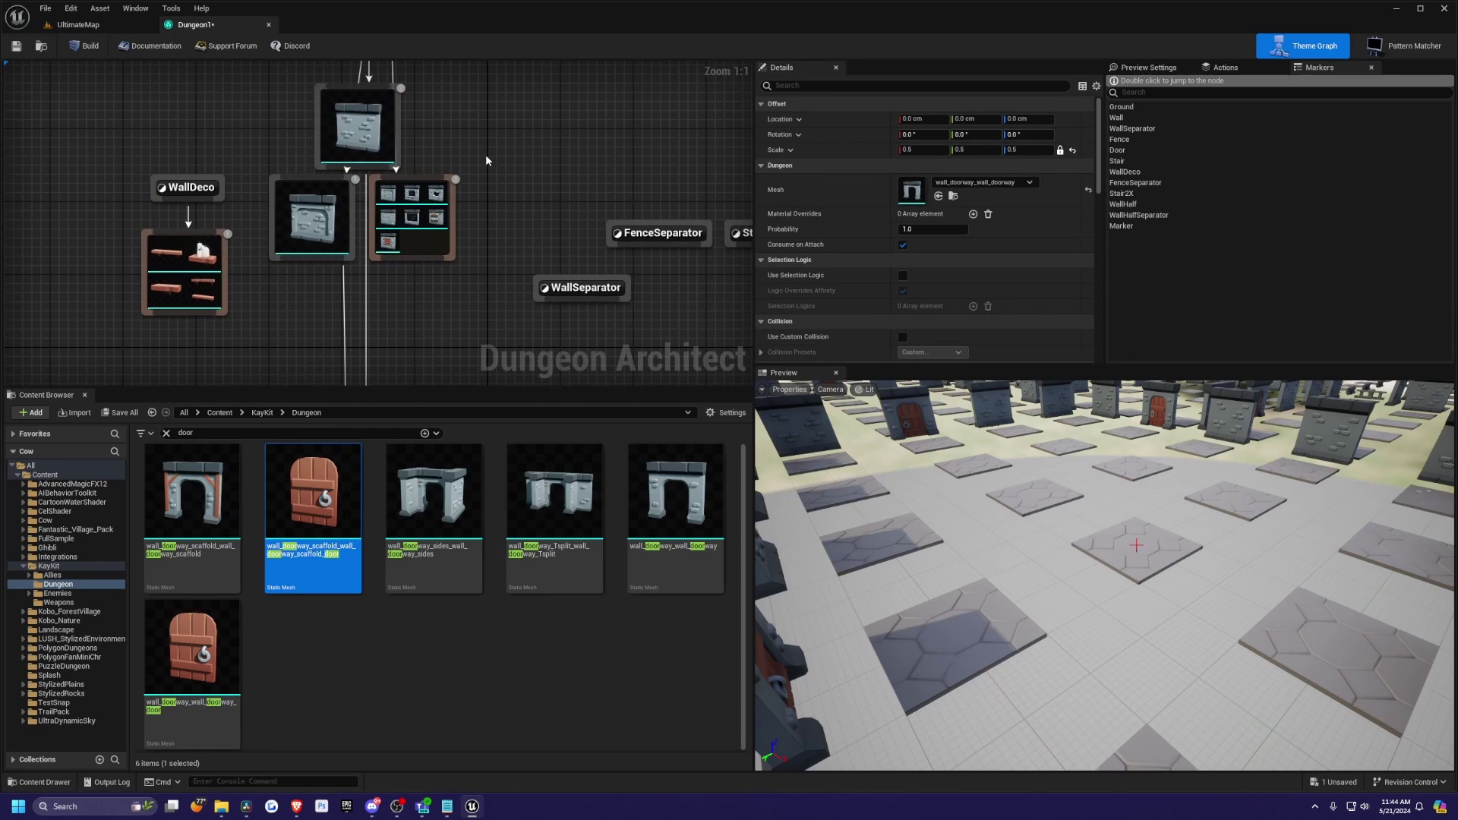
pyautogui.moveTo(468, 105); pyautogui.dragTo(328, 264)
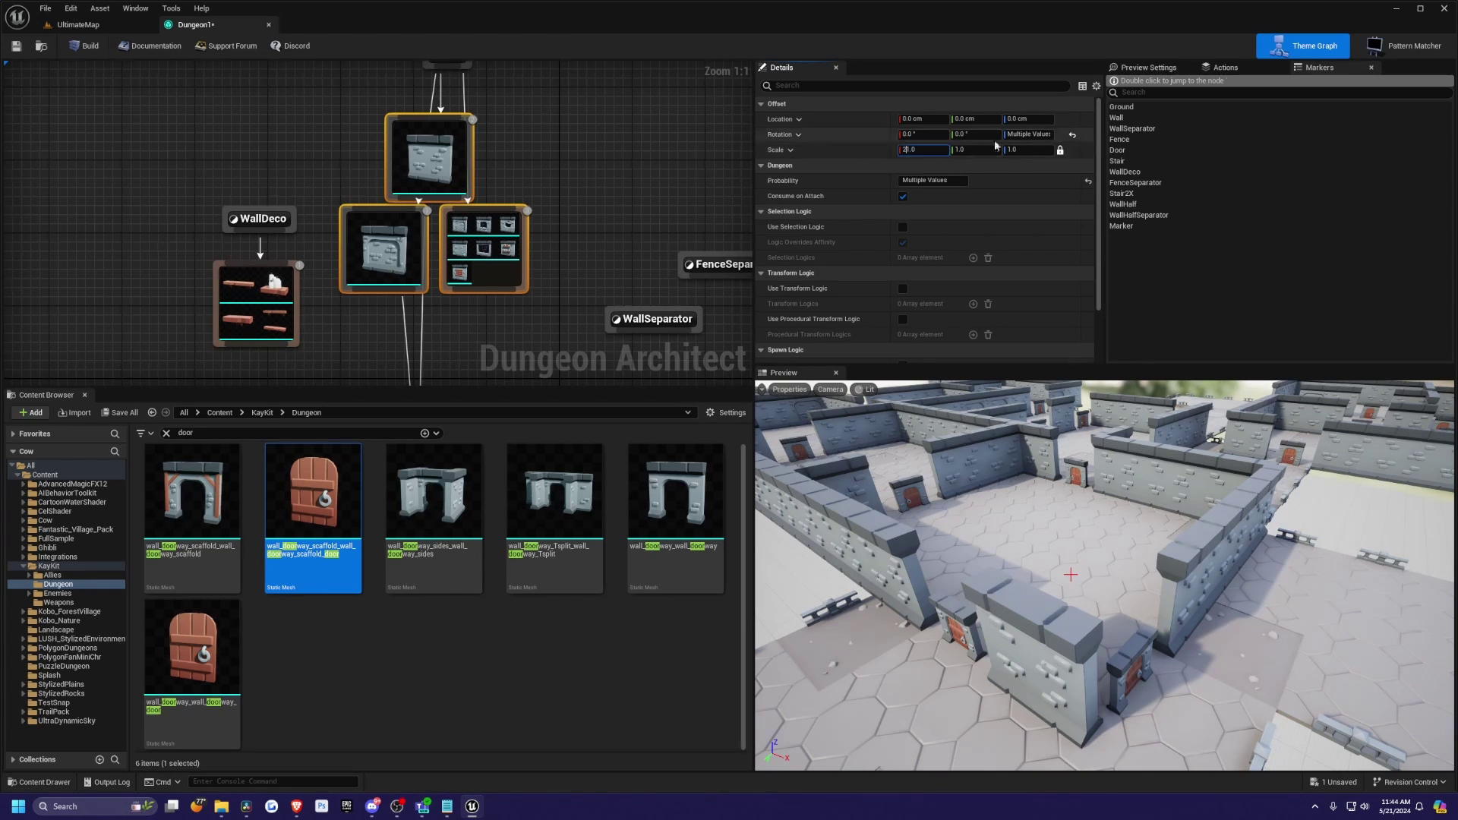
pyautogui.press('Return')
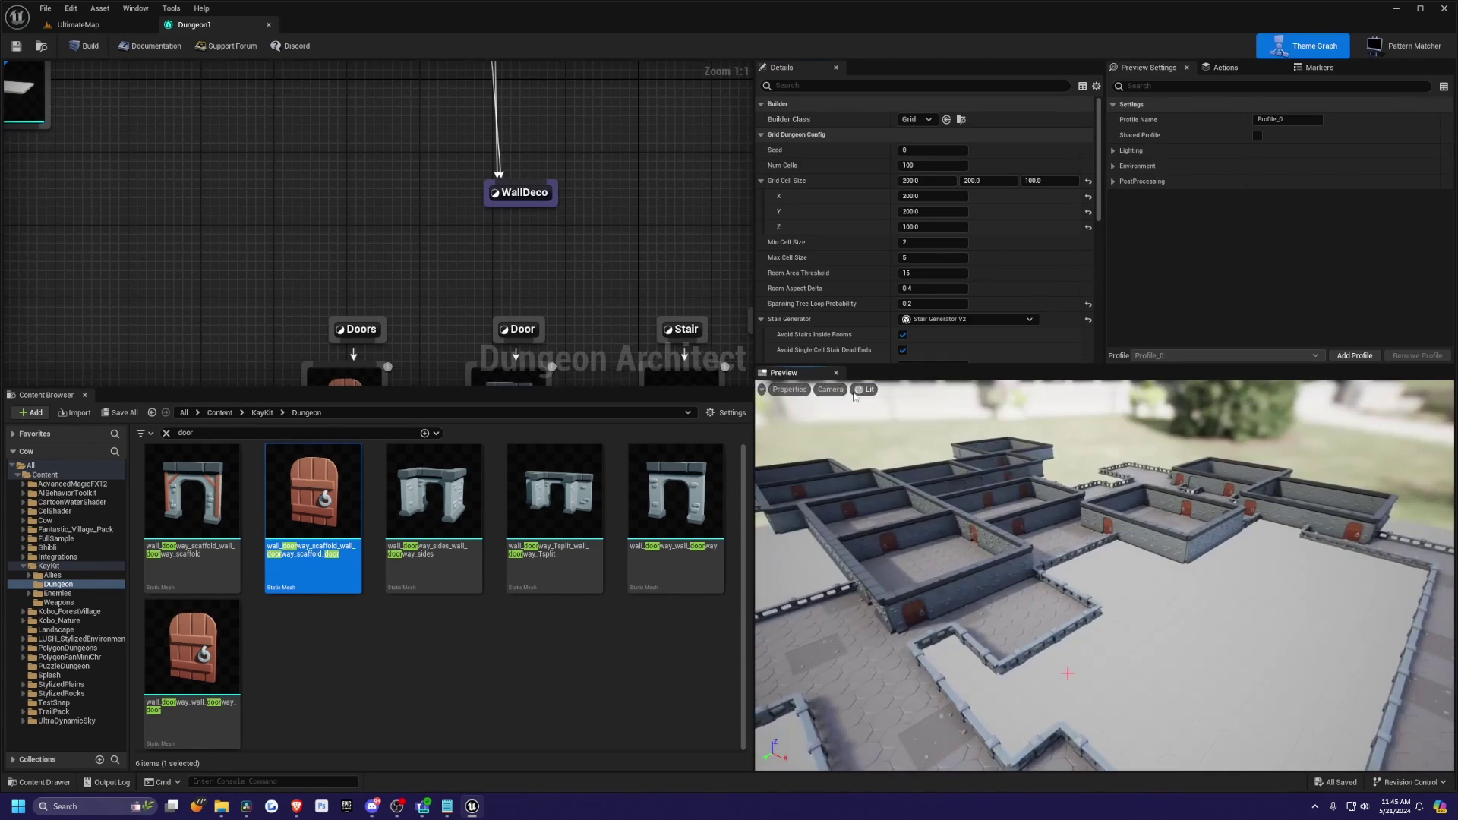
# - Switch to the level editor, create a new level with sky and lighting, and delete its Floor actor
pyautogui.click(78, 25)
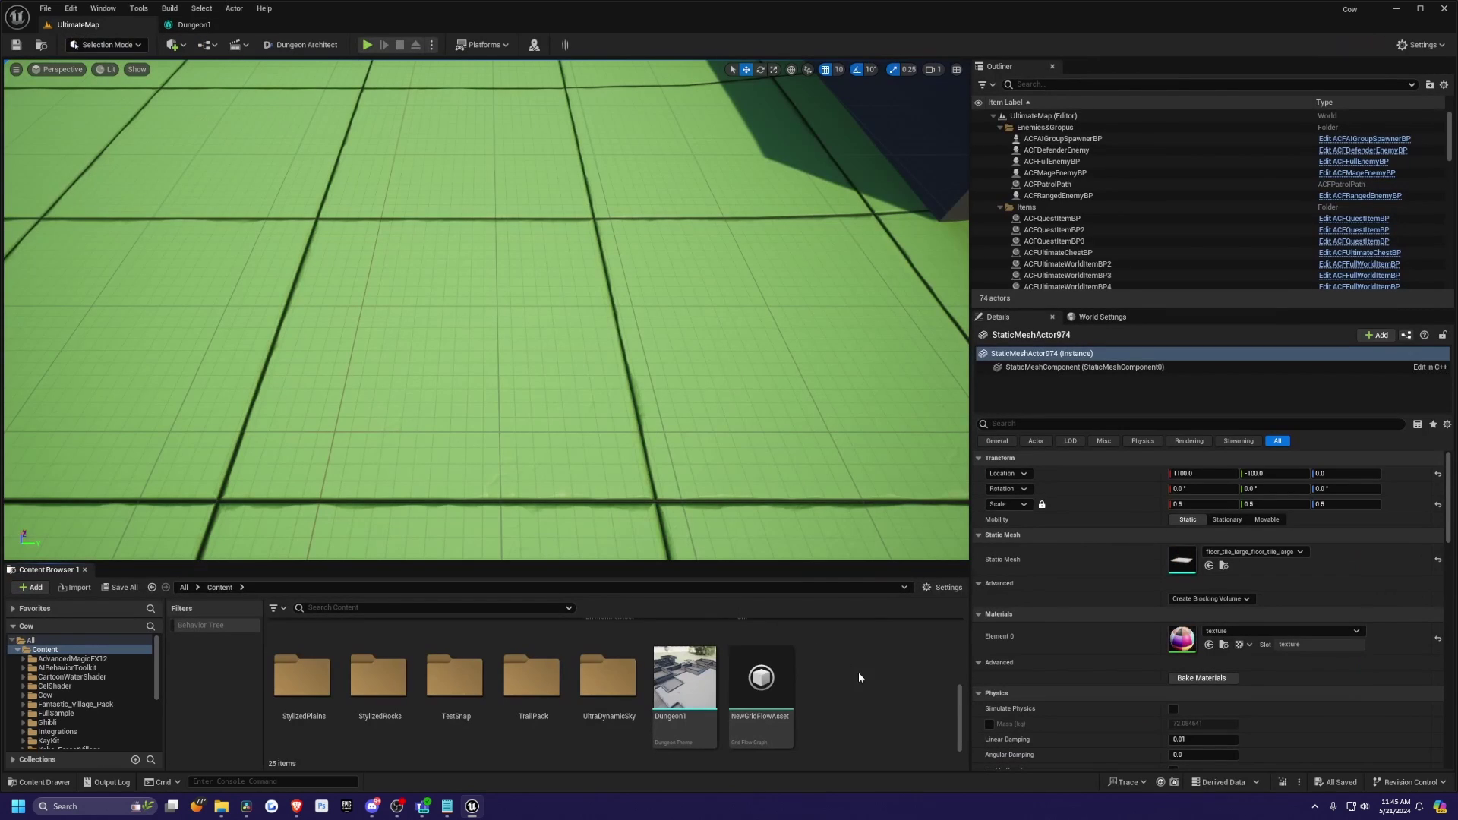
pyautogui.hotkey('ctrl', 'n')
pyautogui.doubleClick(725, 342)
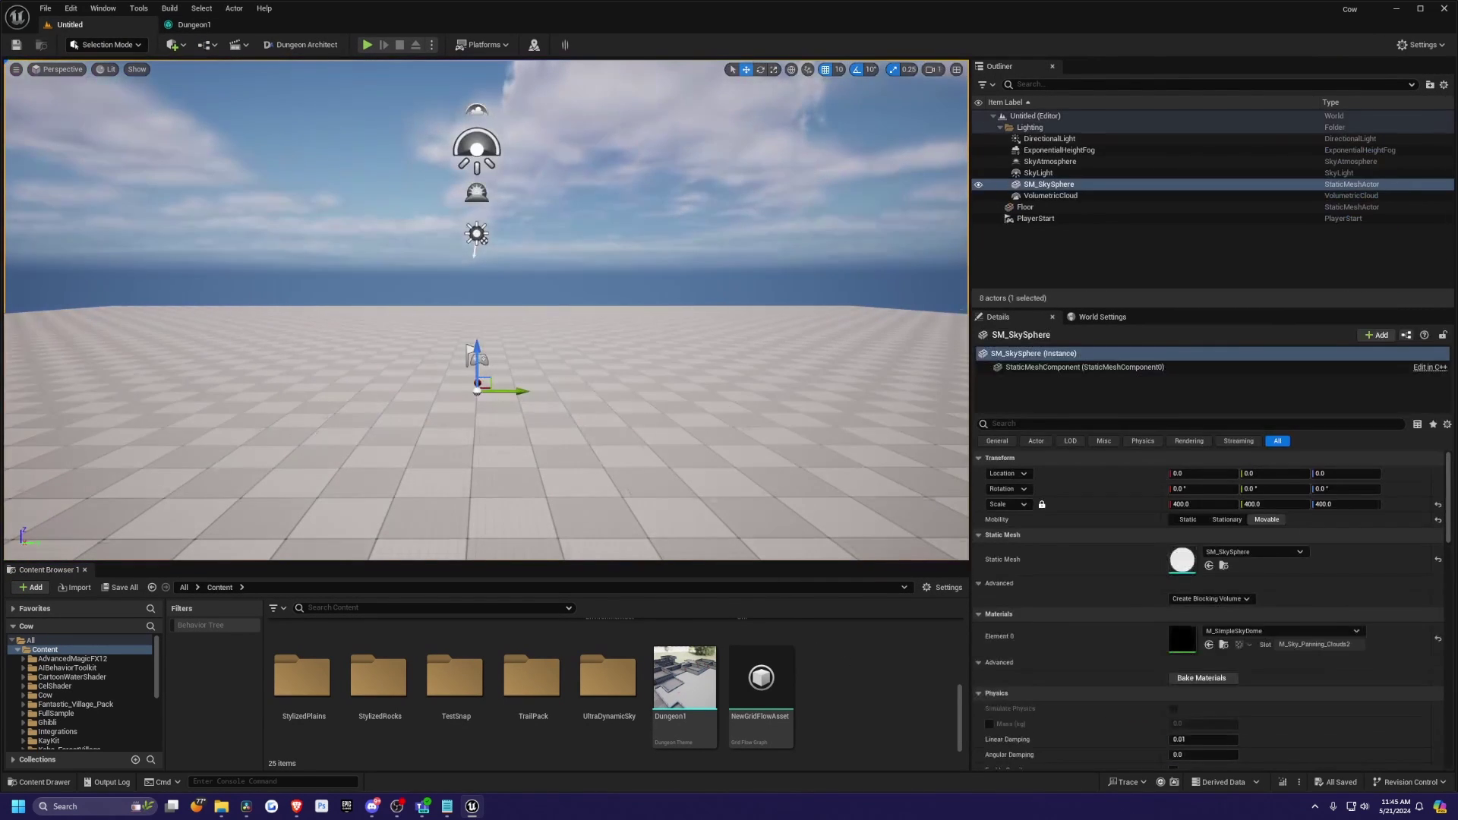
pyautogui.moveTo(593, 306); pyautogui.dragTo(553, 379, button='right')
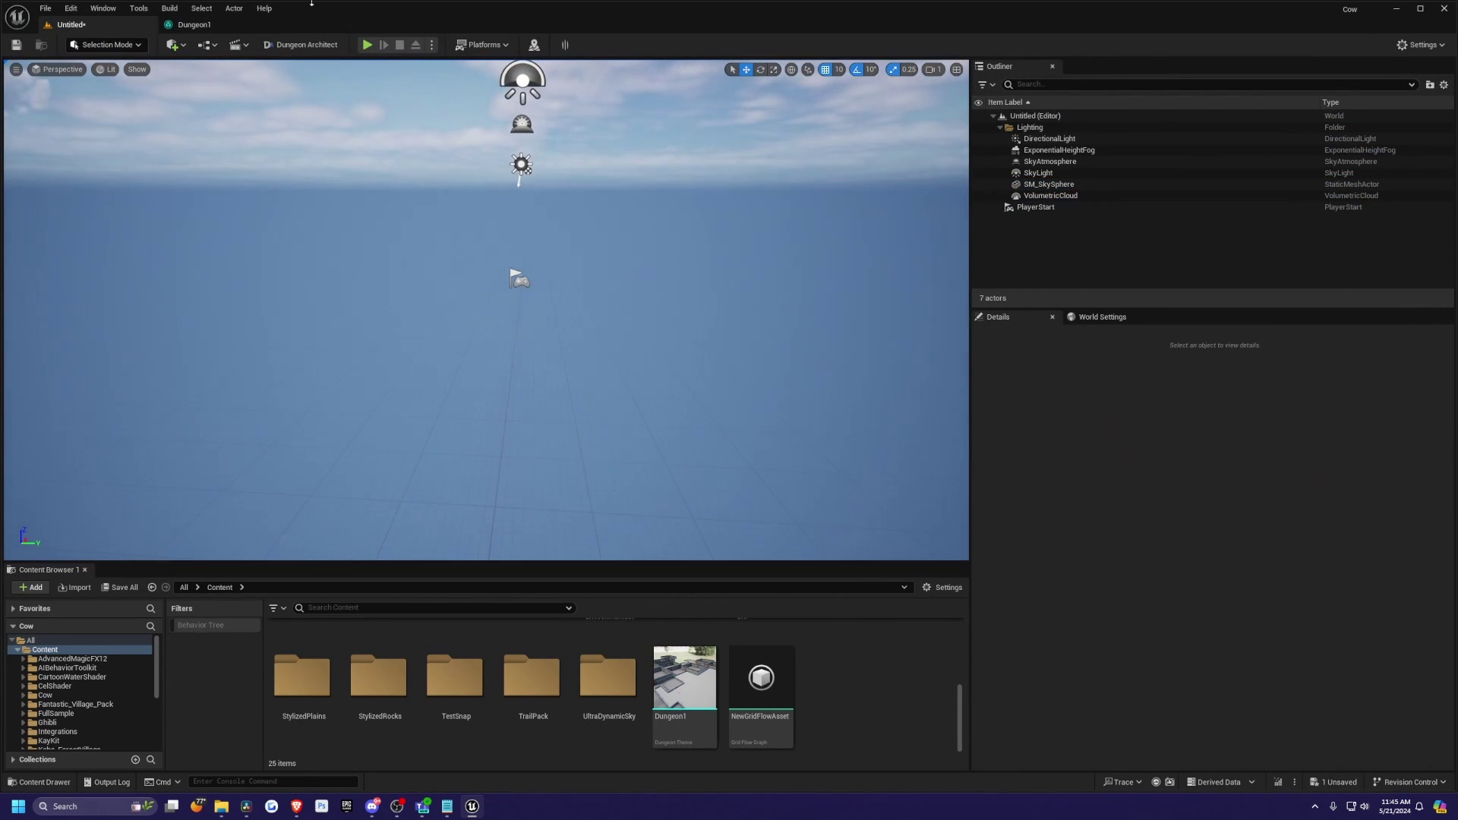
# - Add a Dungeon Architect Dungeon actor to the level and reset its location to 0, 0, 0
pyautogui.click(184, 47)
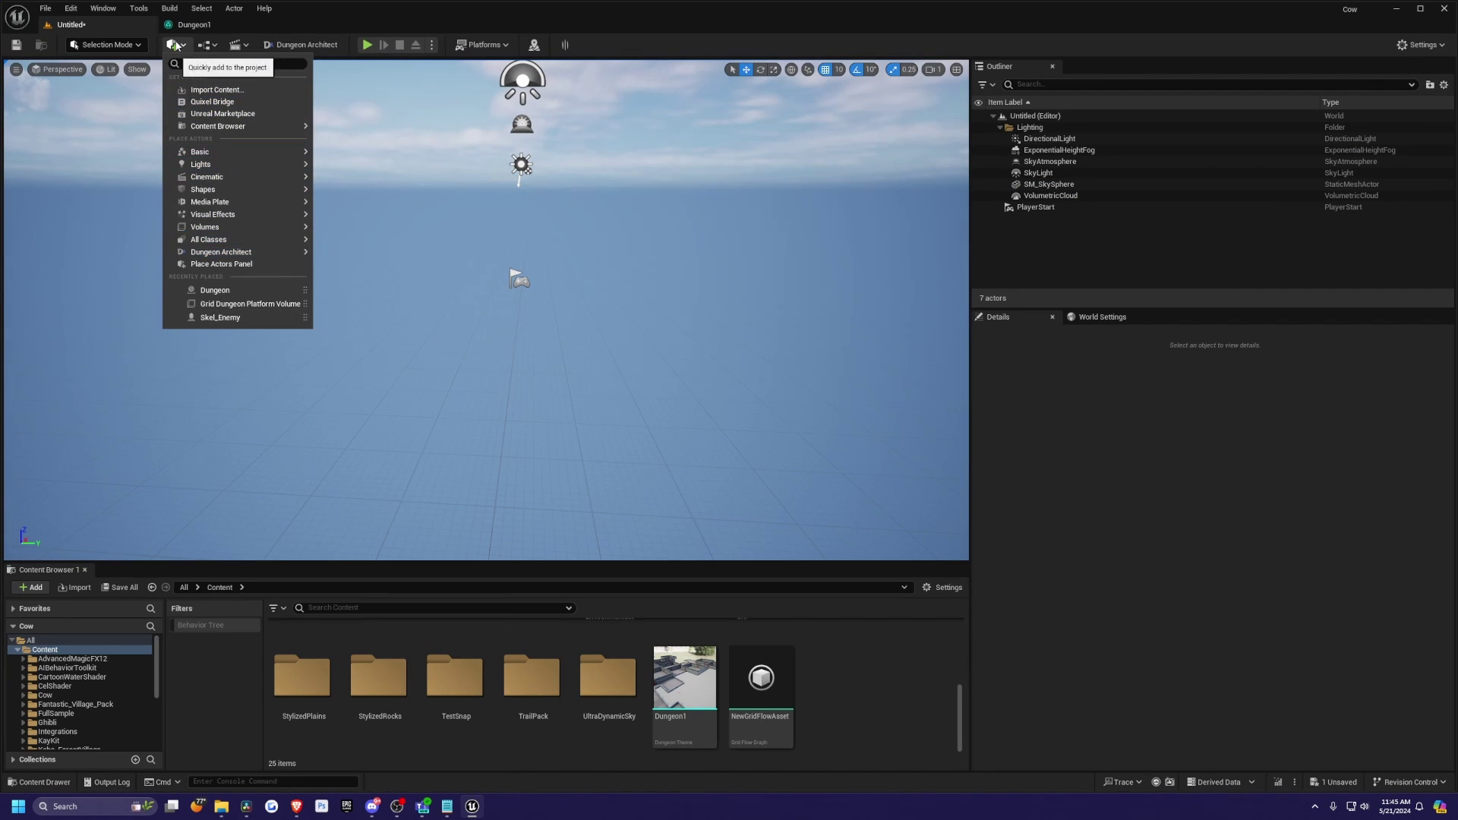
pyautogui.moveTo(237, 252)
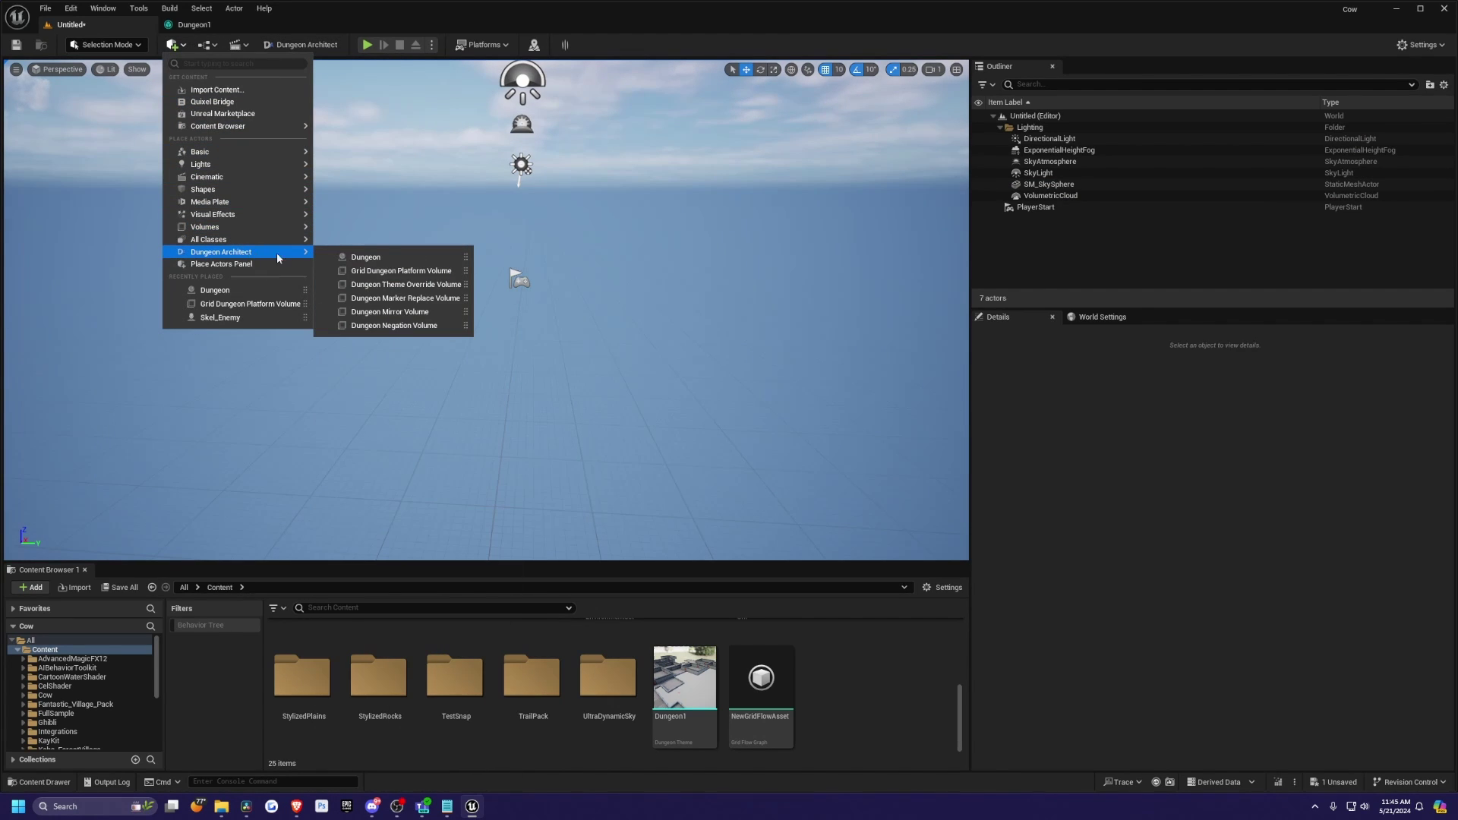
pyautogui.click(365, 257)
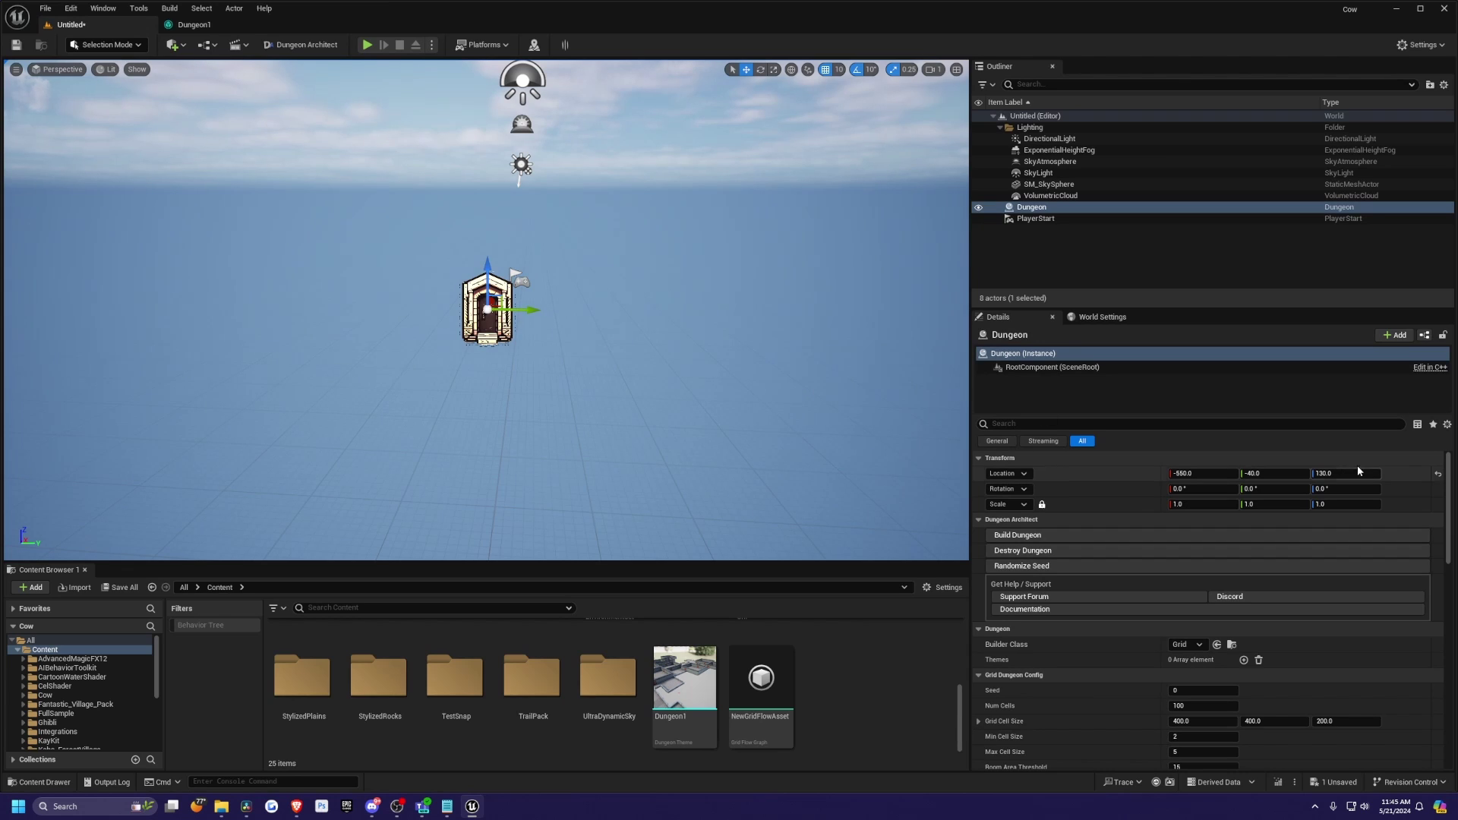
pyautogui.click(1438, 475)
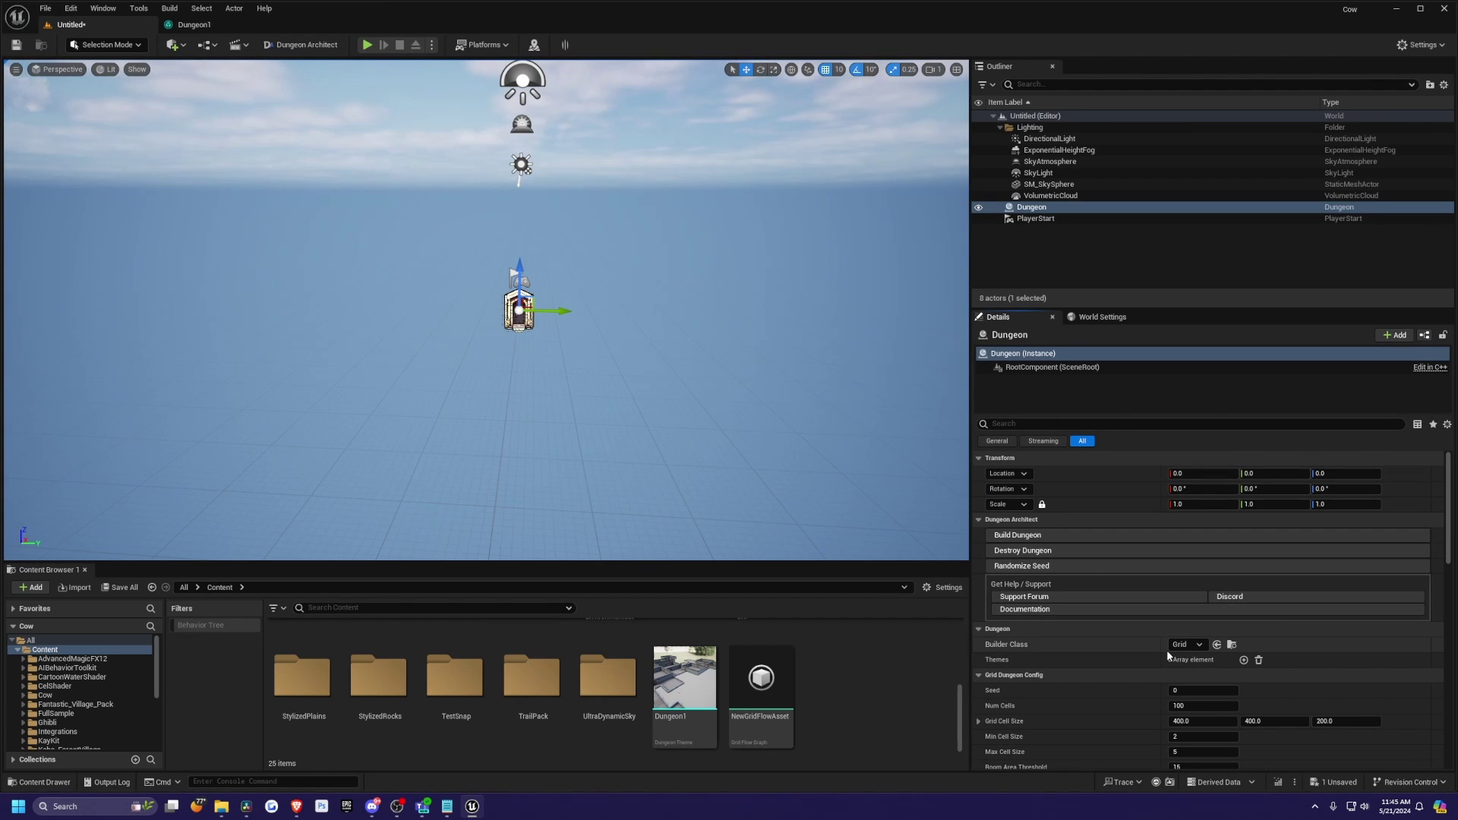
# - Add a theme entry to the Dungeon actor, assign the Dungeon1 theme to it, and build the dungeon
pyautogui.click(1243, 660)
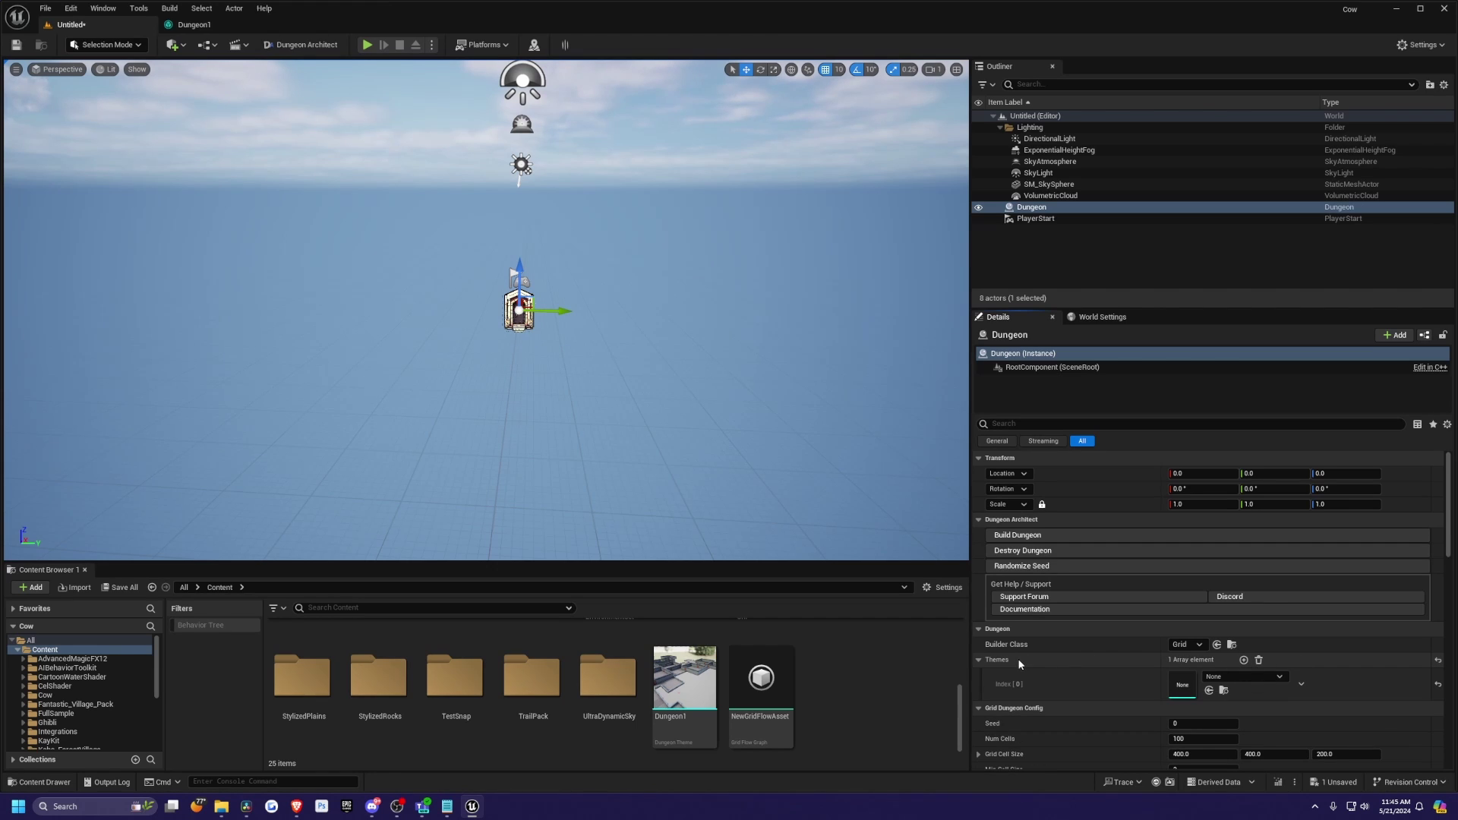
pyautogui.click(1223, 678)
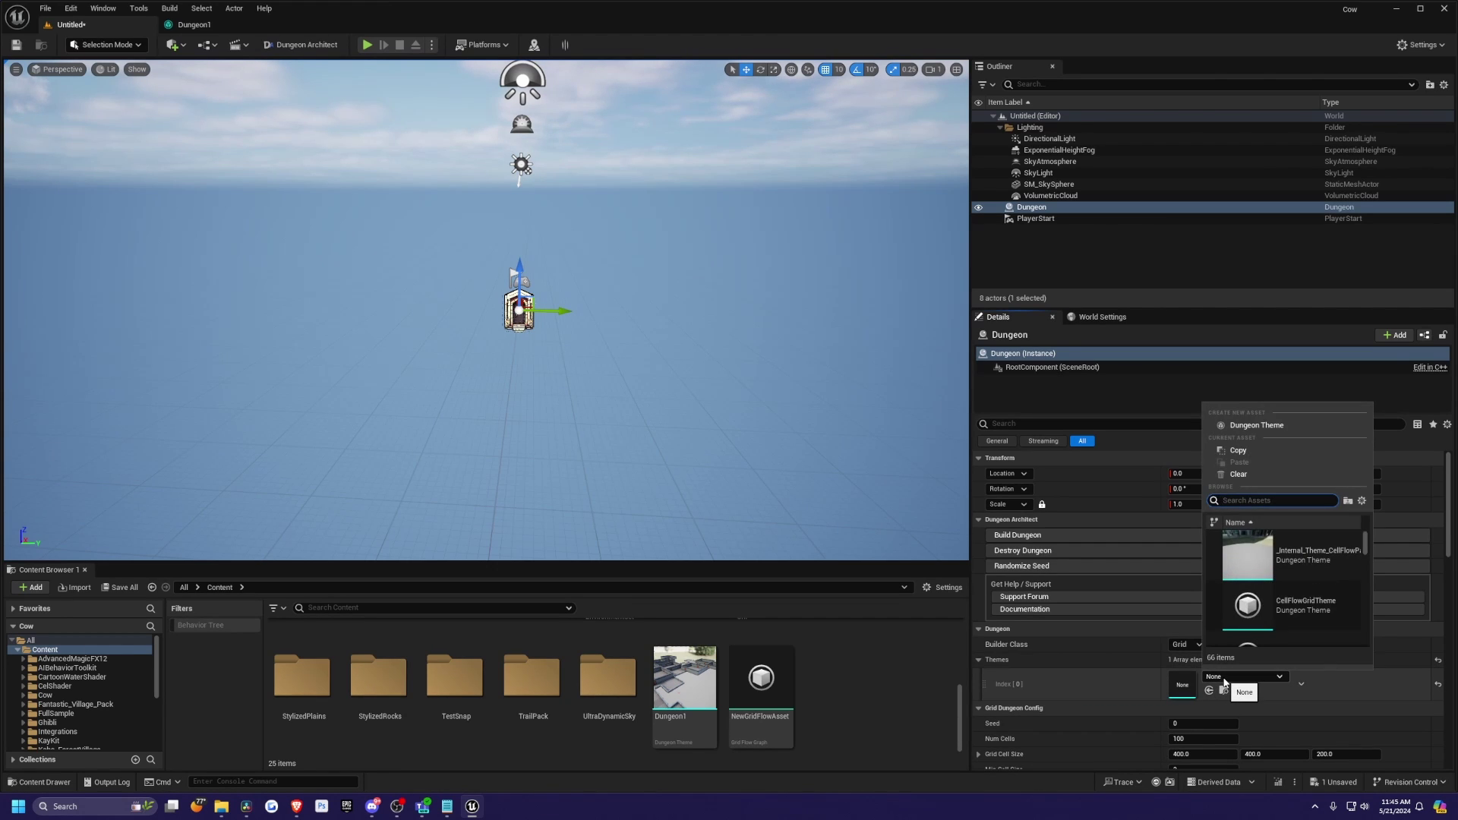
pyautogui.click(1266, 639)
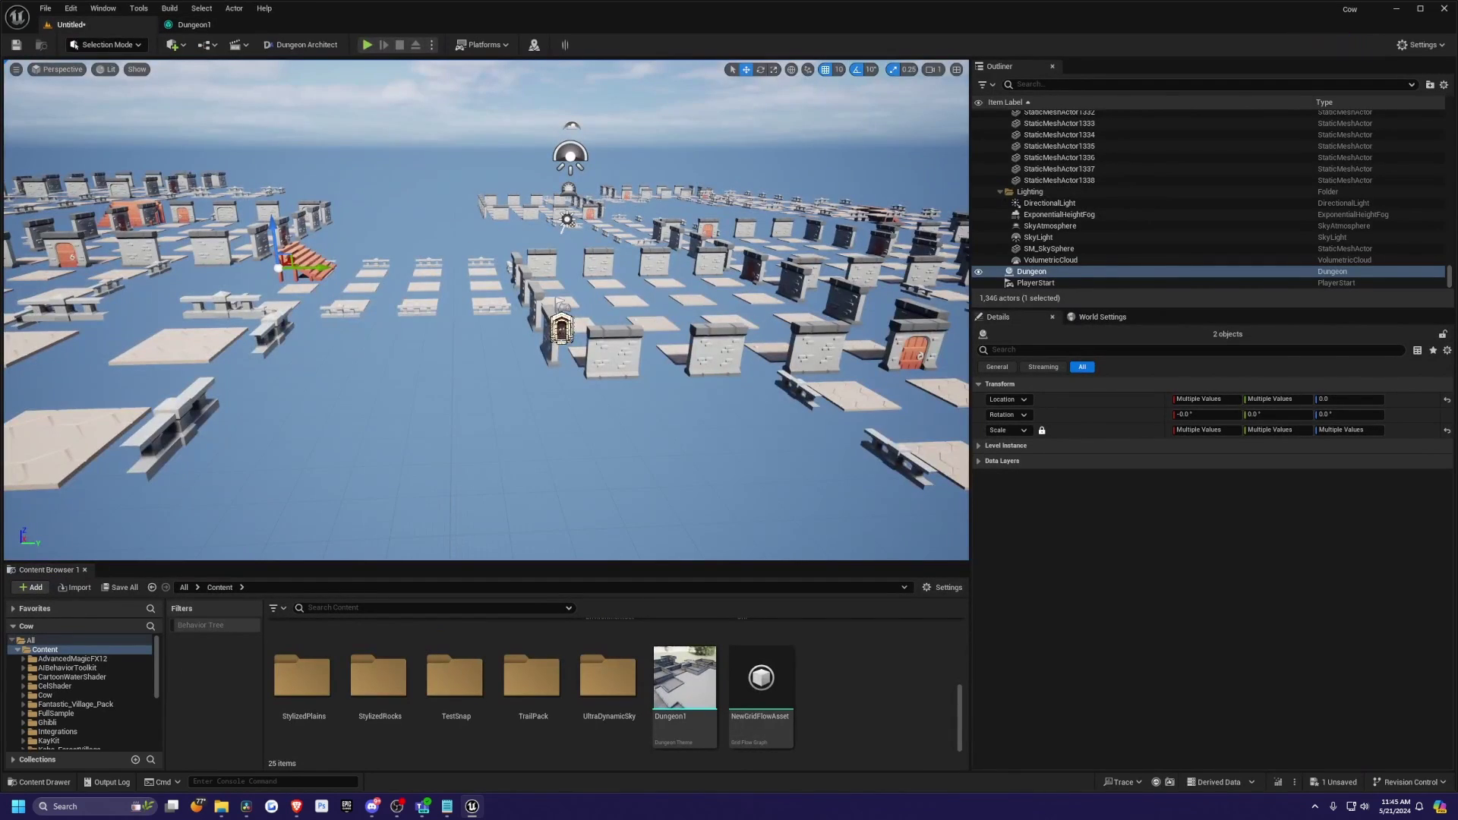
pyautogui.moveTo(404, 72); pyautogui.dragTo(513, 125, button='right')
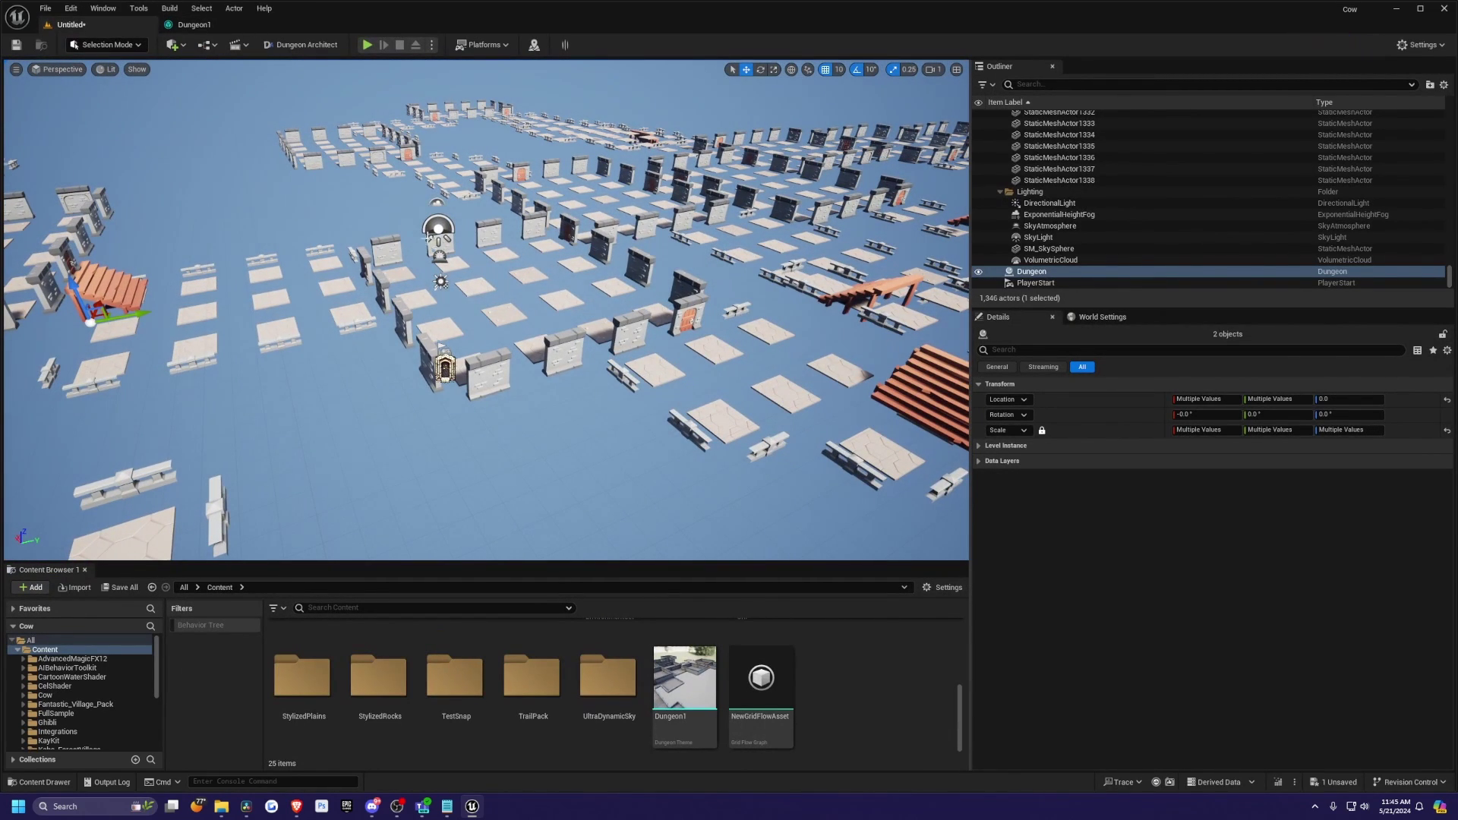
# - Set the Dungeon actor's Max Allowed Stair Height to 0 and its Height Variation Probability to 0.0
pyautogui.click(1055, 248)
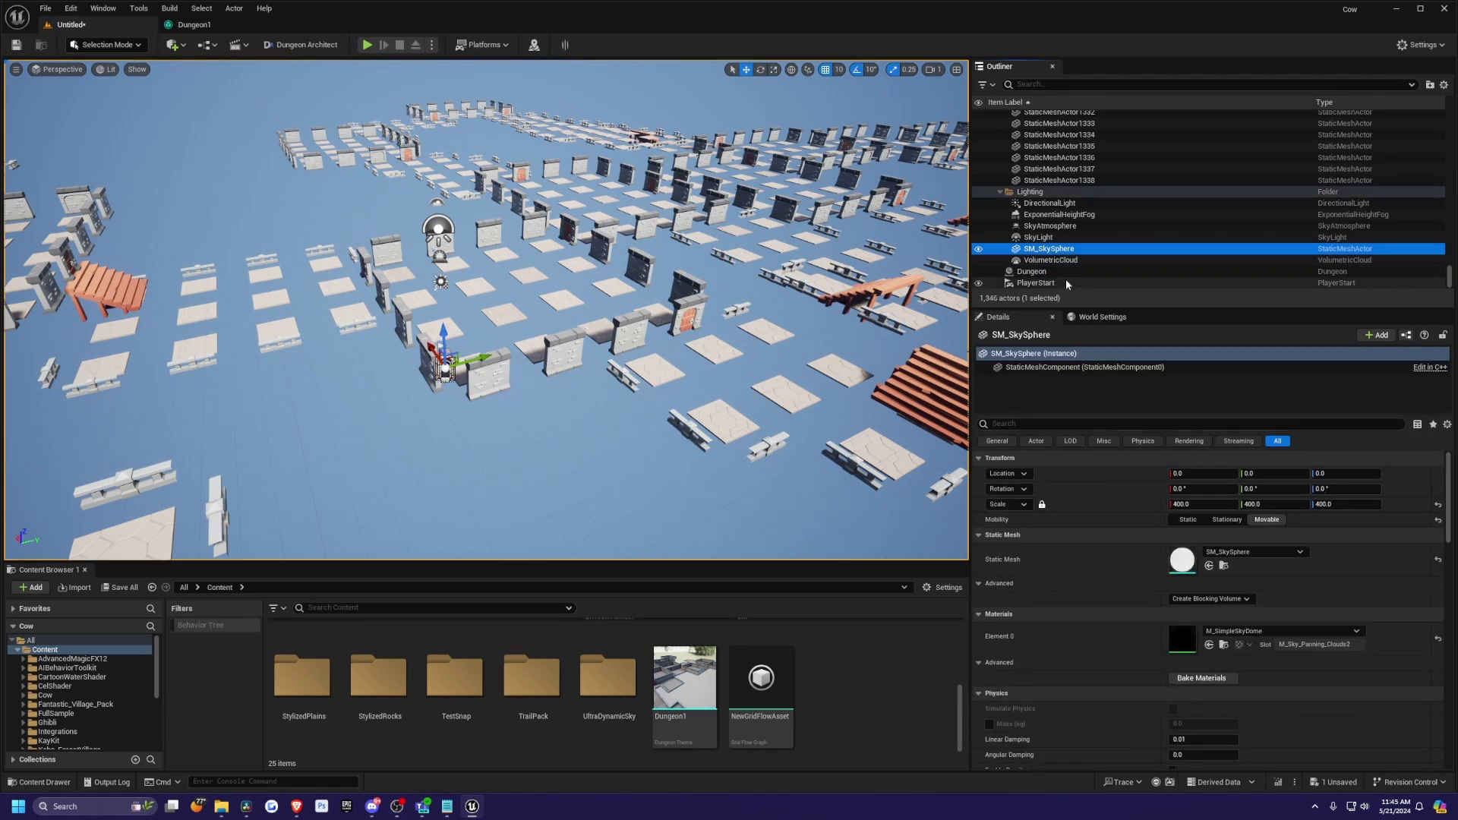
pyautogui.click(1063, 272)
pyautogui.scroll(2, 1211, 618)
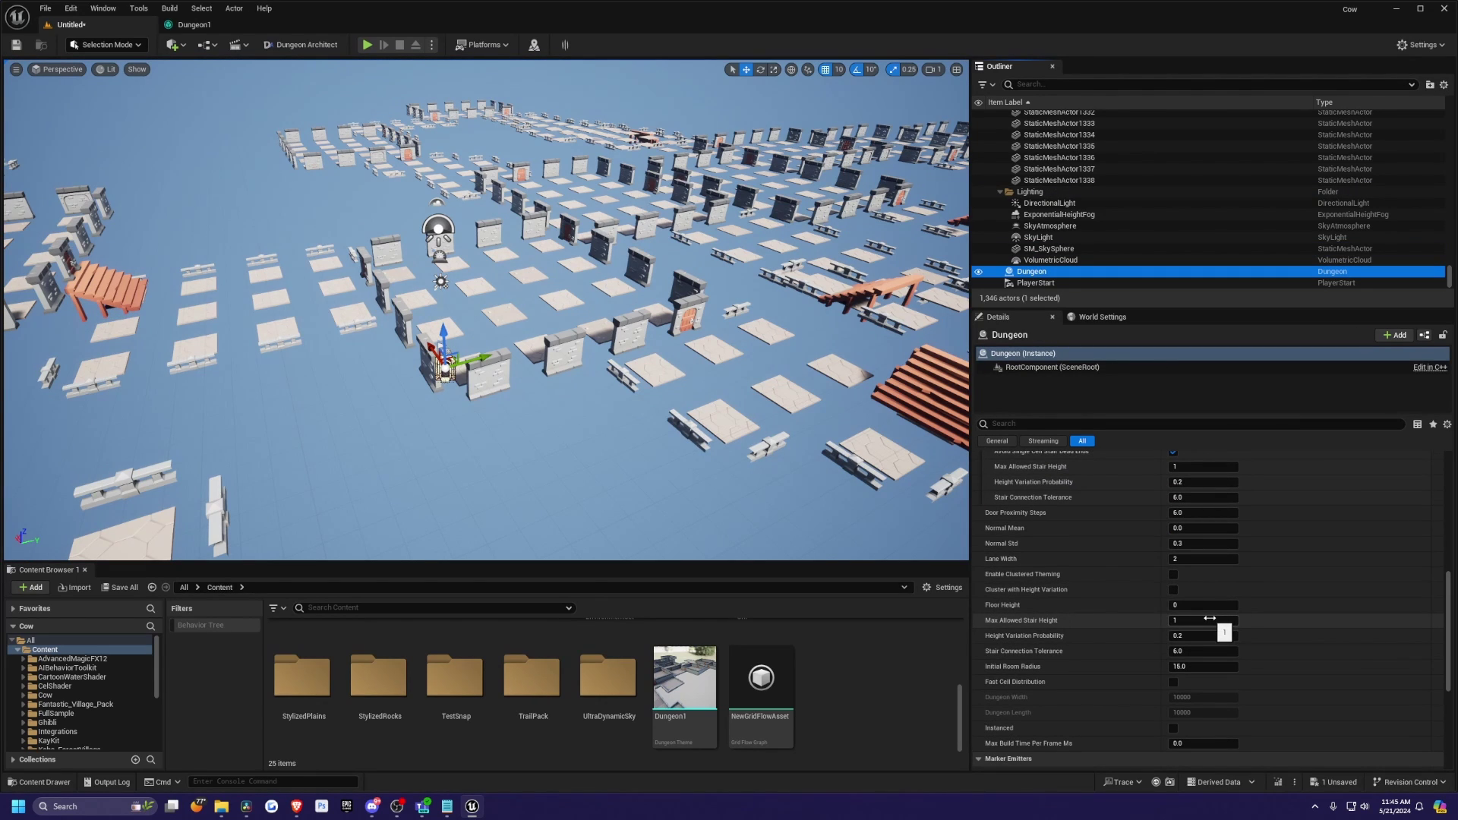
pyautogui.click(1210, 619)
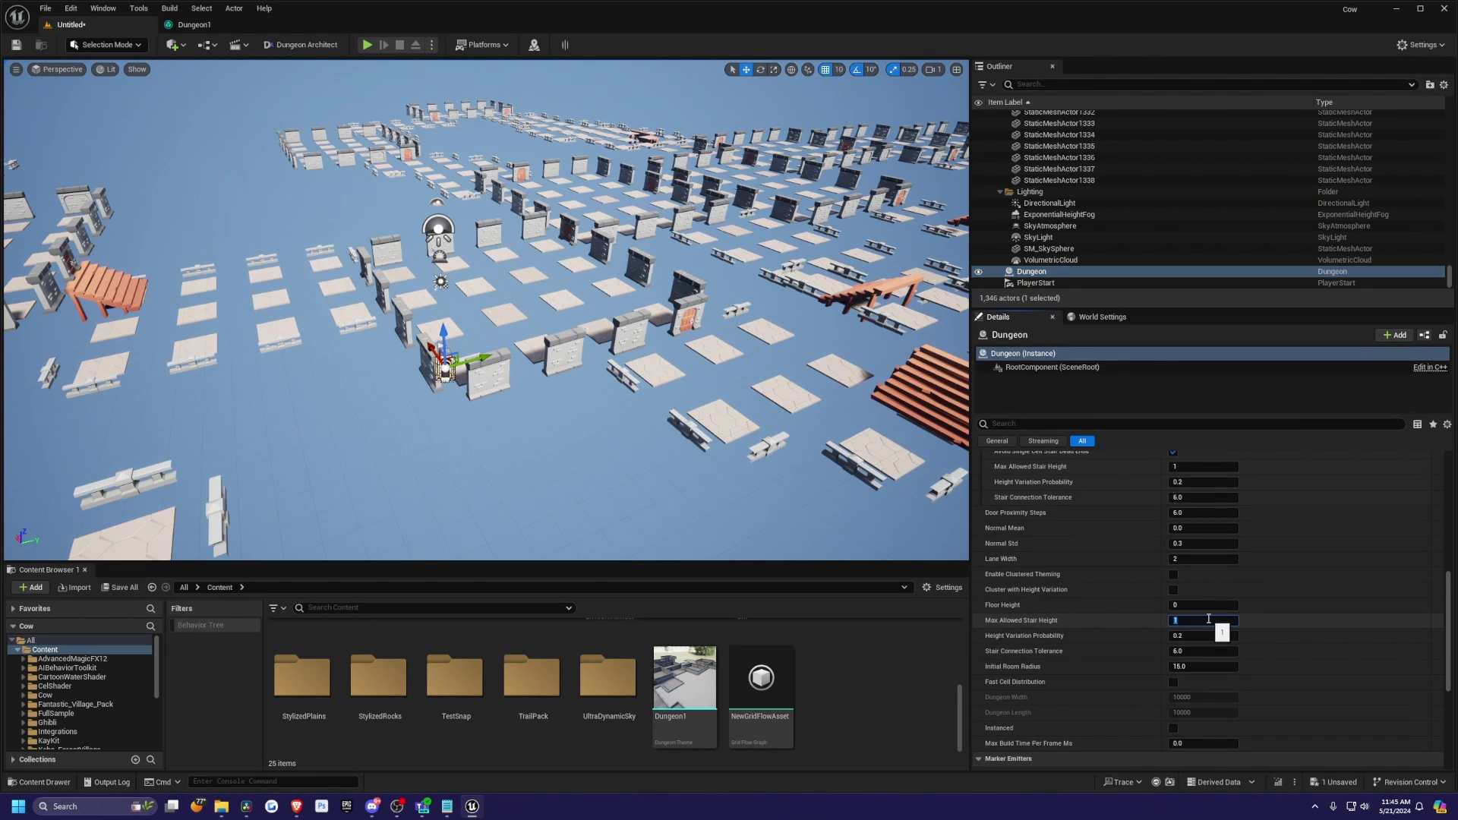
pyautogui.write('0')
# - Set the Dungeon actor's Grid Cell Size to 200, 200, 100
pyautogui.scroll(3, 1197, 593)
pyautogui.click(1204, 547)
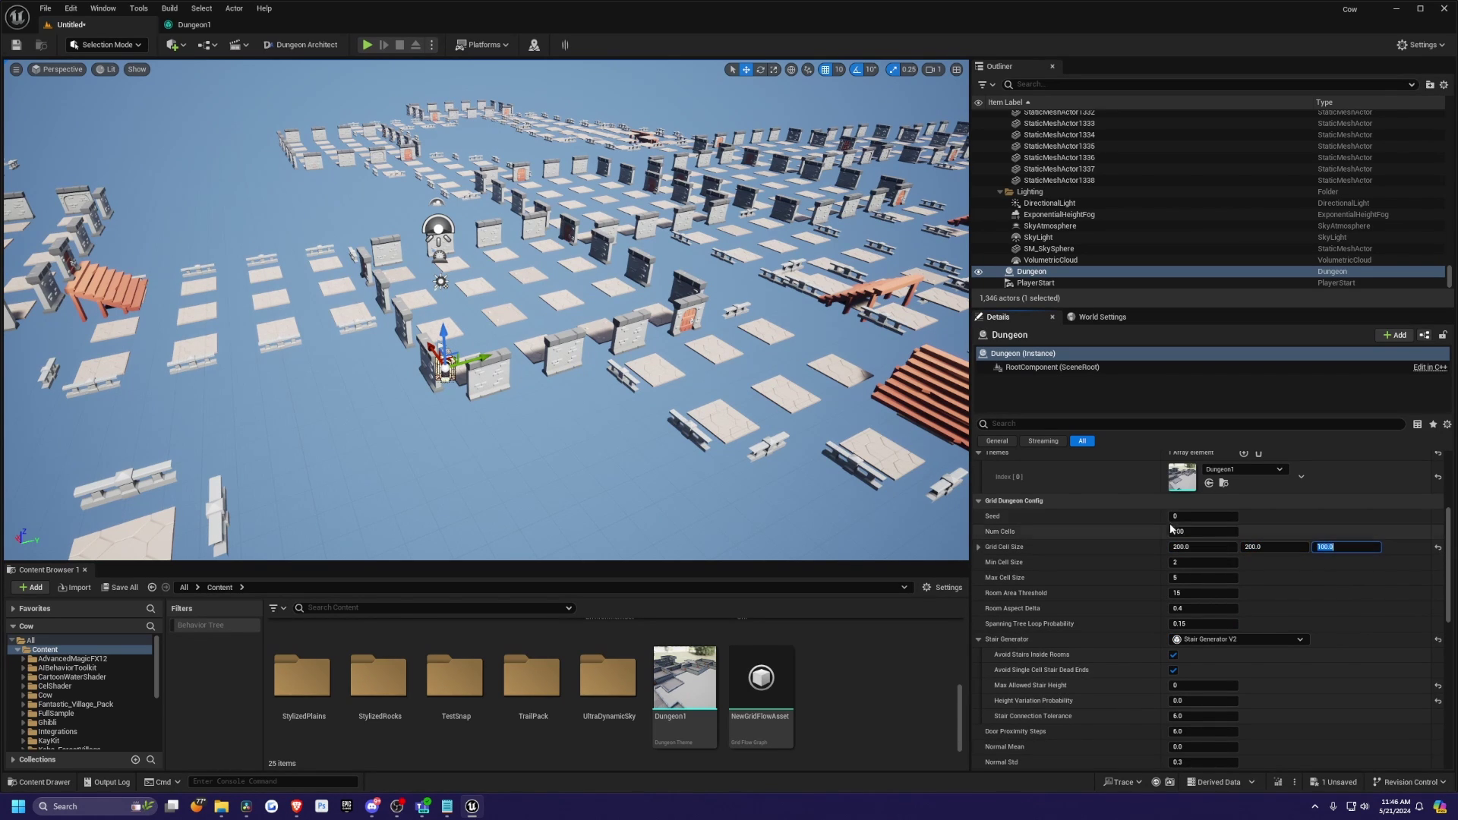
pyautogui.scroll(3, 1207, 493)
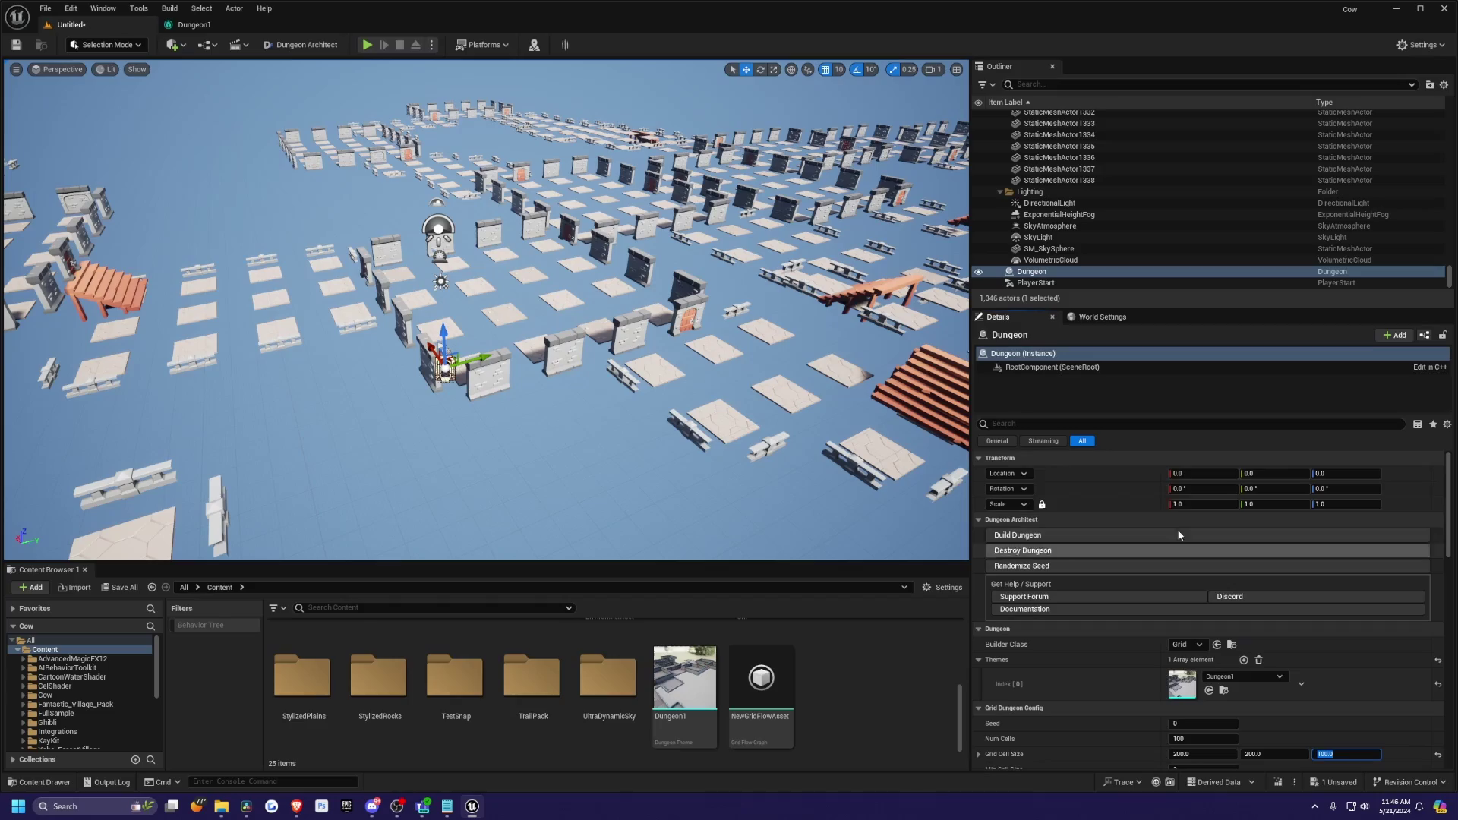
# - Rebuild the dungeon in the level and look over its rooms, doors and fences
pyautogui.click(1014, 535)
pyautogui.scroll(3, 486, 309)
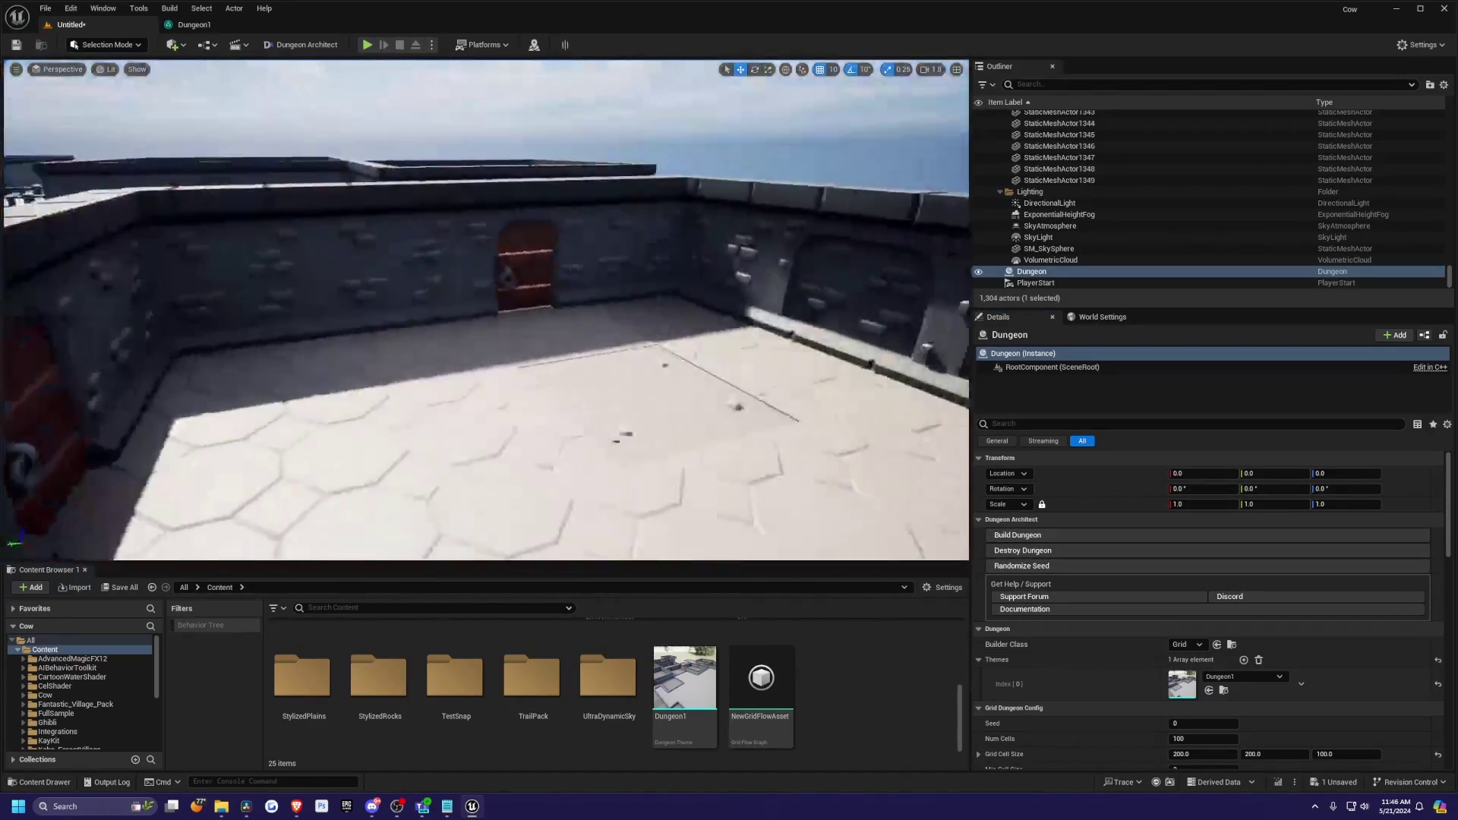
pyautogui.scroll(-2, 607, 342)
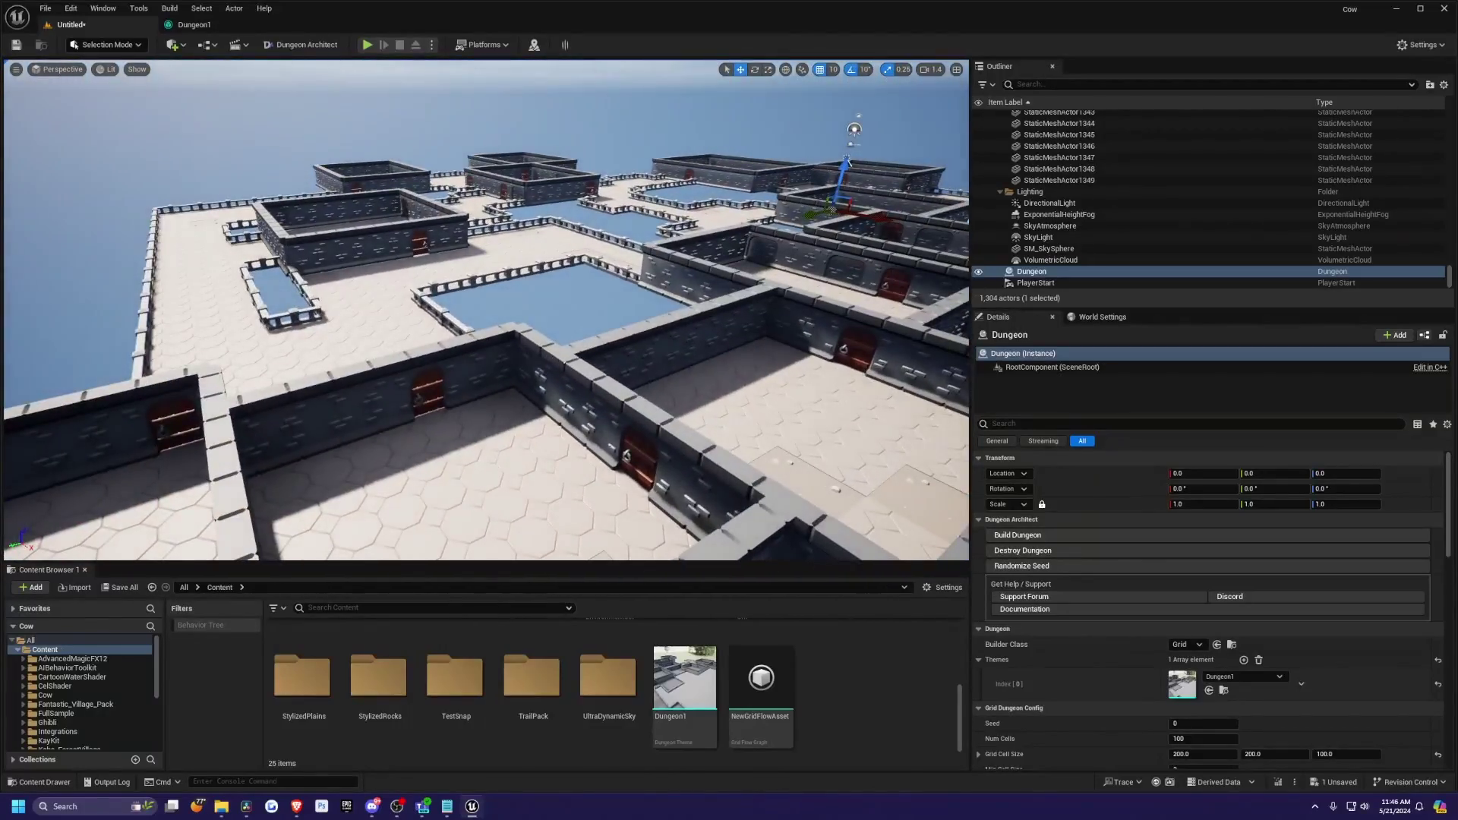
pyautogui.scroll(-3, 463, 281)
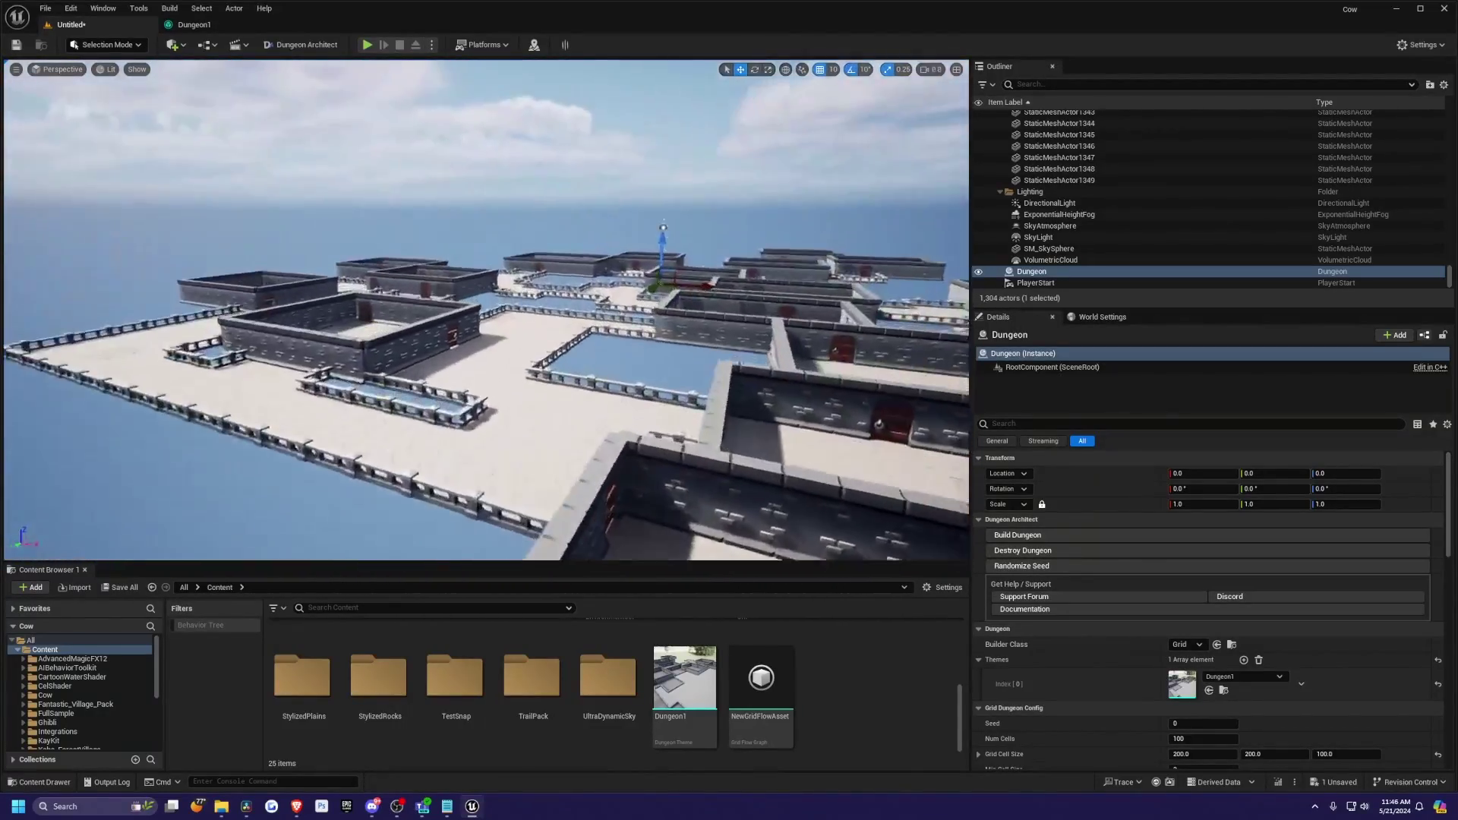